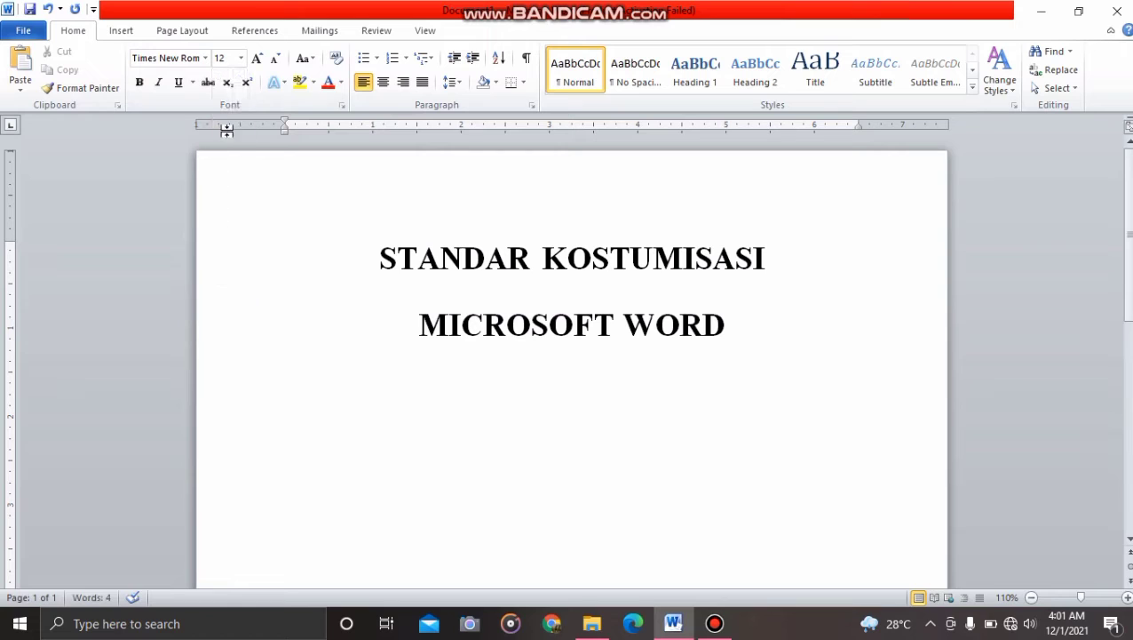
Set the font color to Automatic and justify the empty paragraph below the title.
click(342, 83)
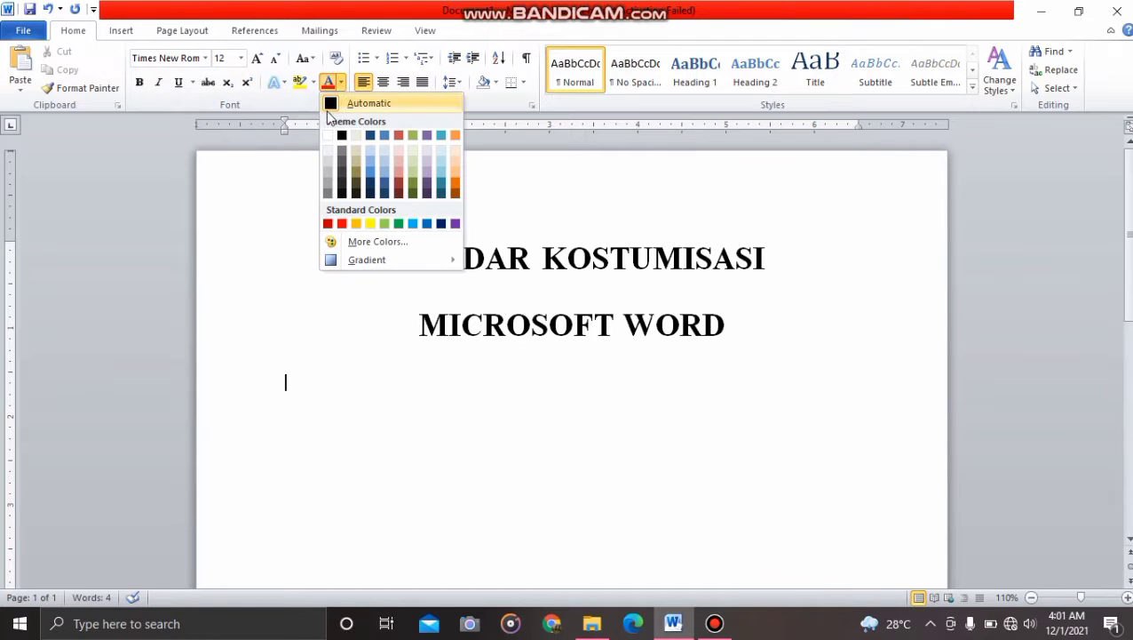
click(328, 102)
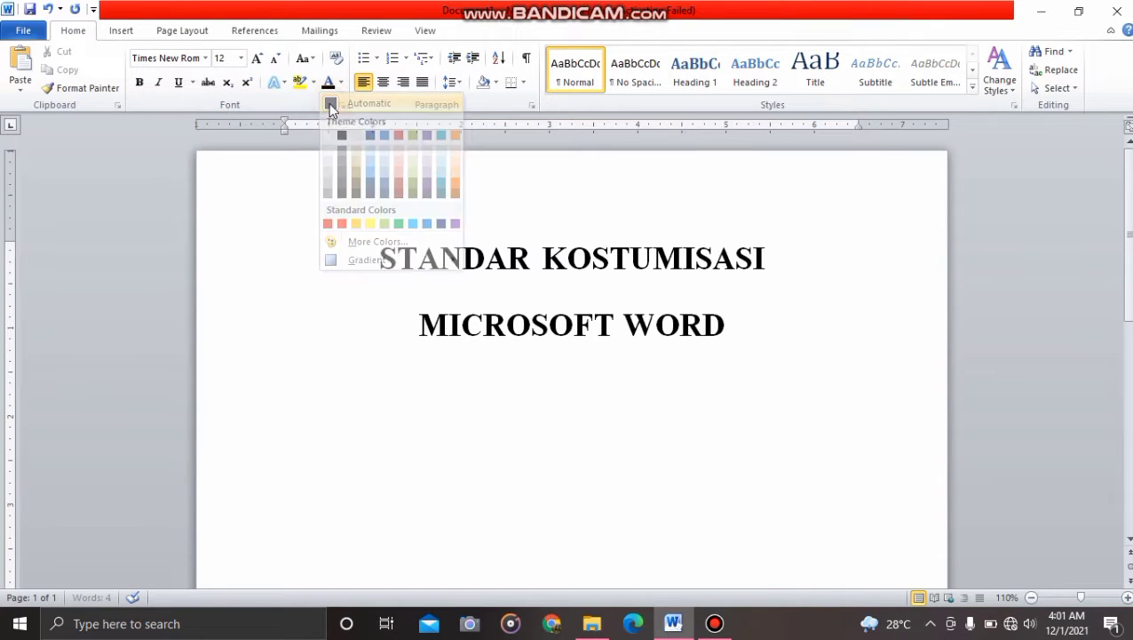
click(424, 85)
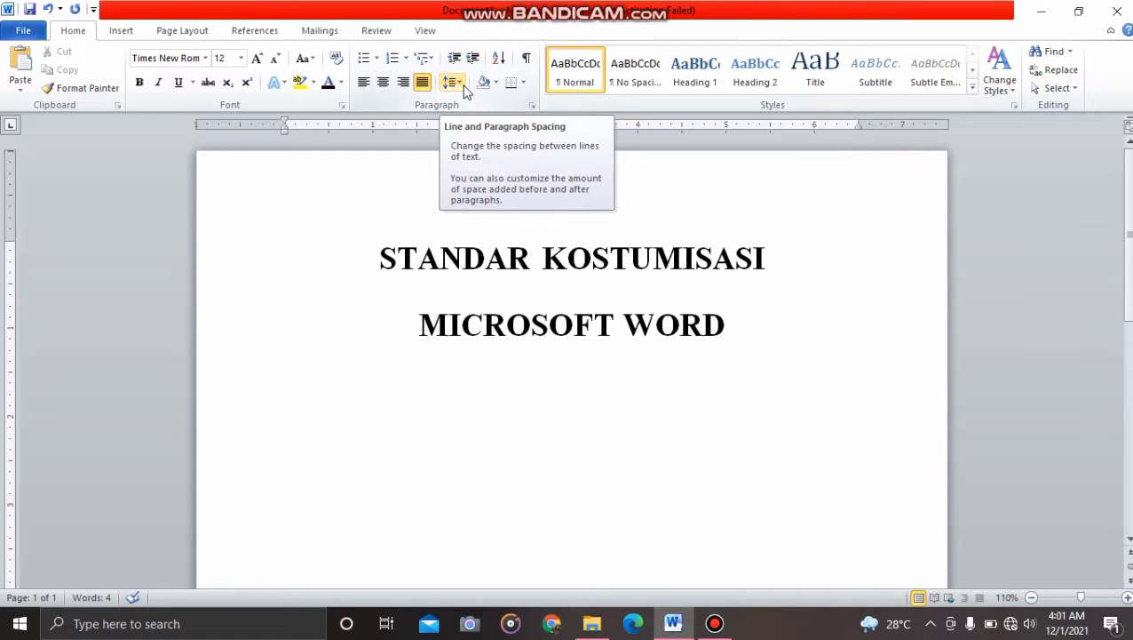
Set the paragraph's line spacing to 1.5 lines and its spacing after to 0 pt.
click(459, 83)
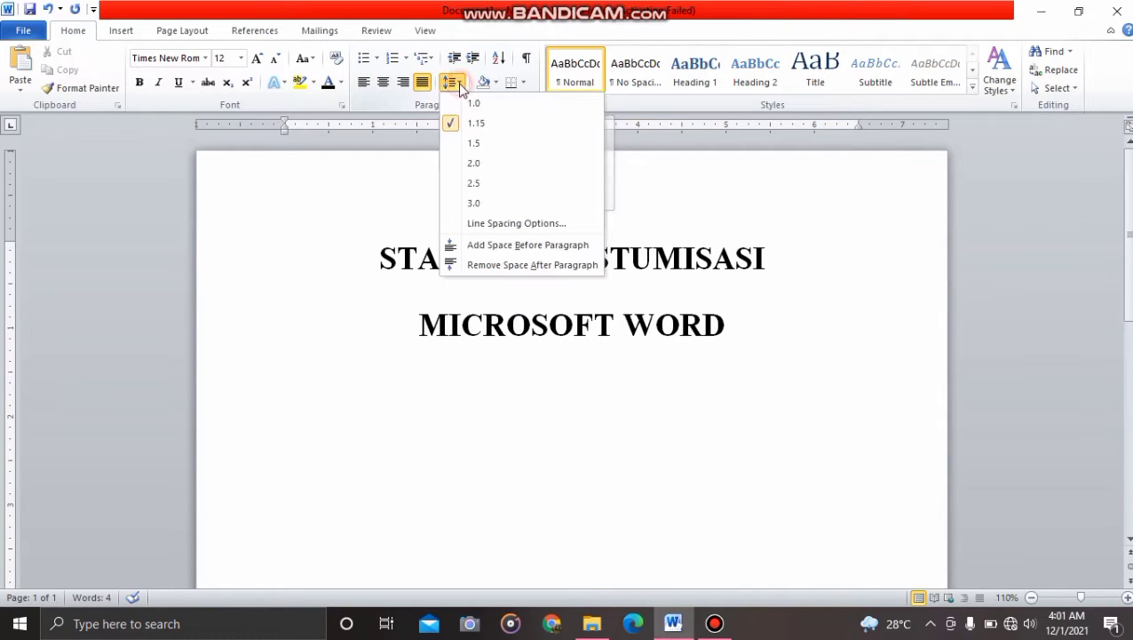
click(468, 143)
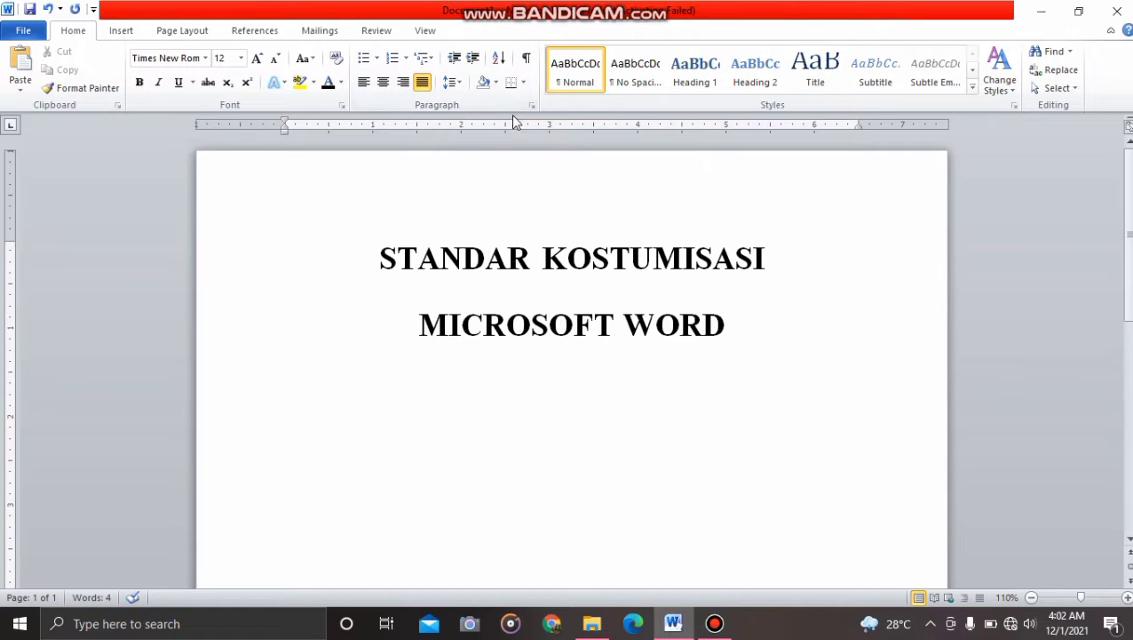
click(534, 103)
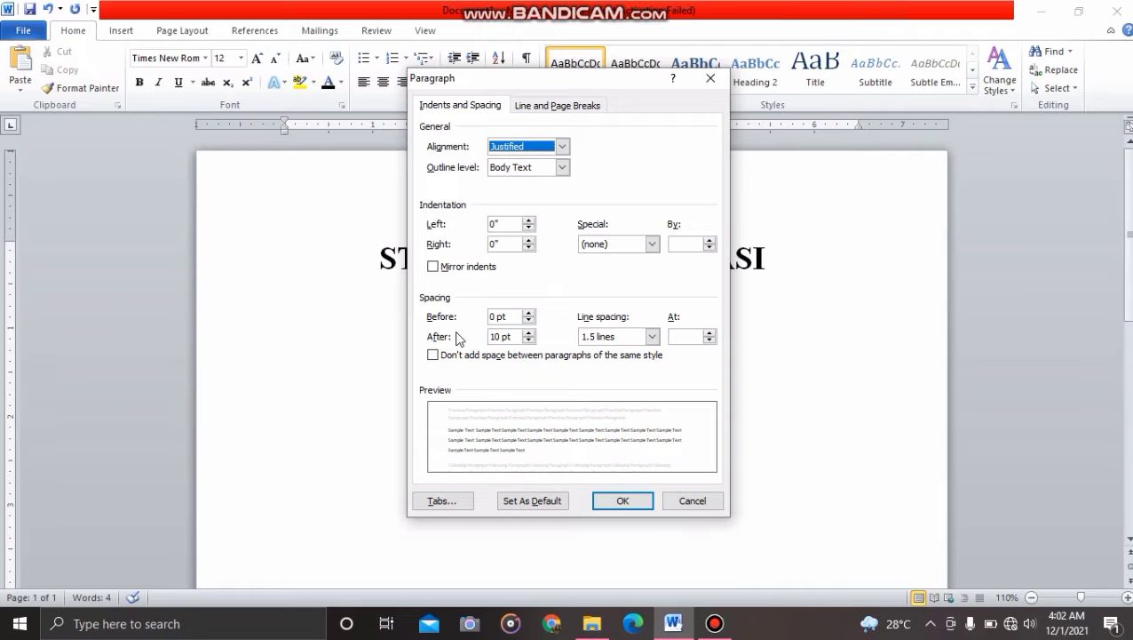
click(528, 340)
click(530, 342)
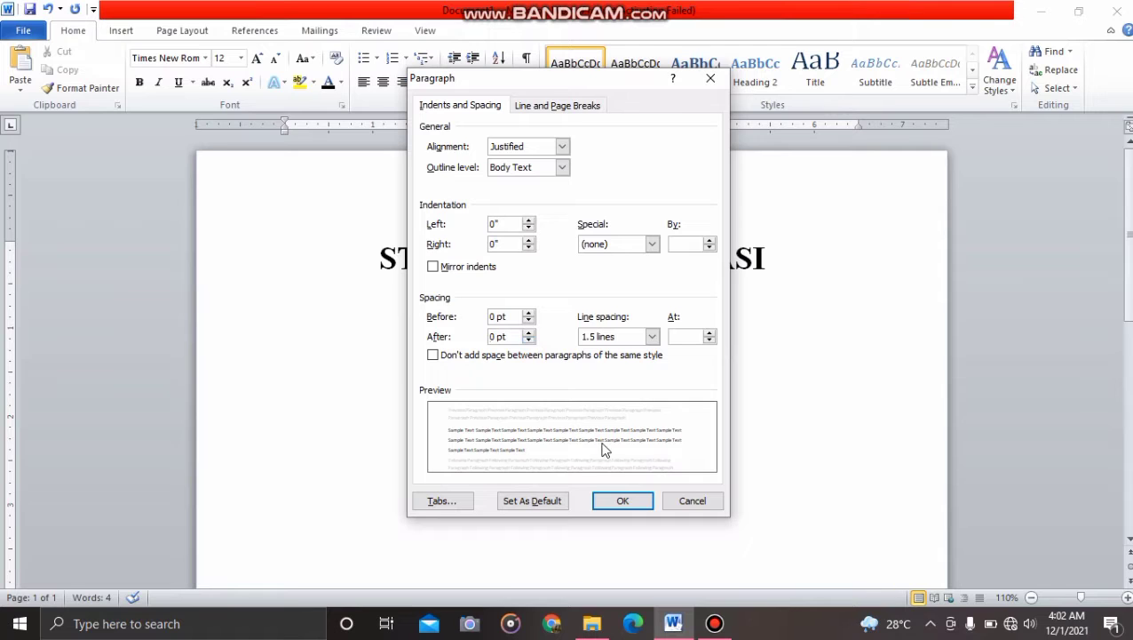
click(612, 502)
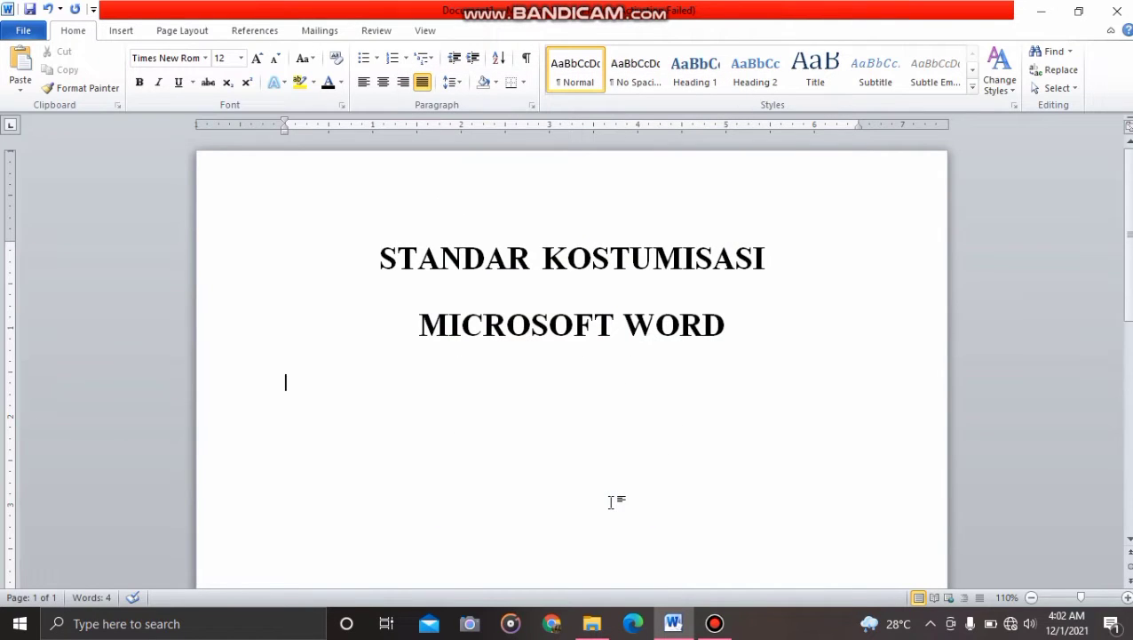
Choose portrait orientation with custom top and left margins of 4 cm, and replace the bottom margin value.
click(175, 32)
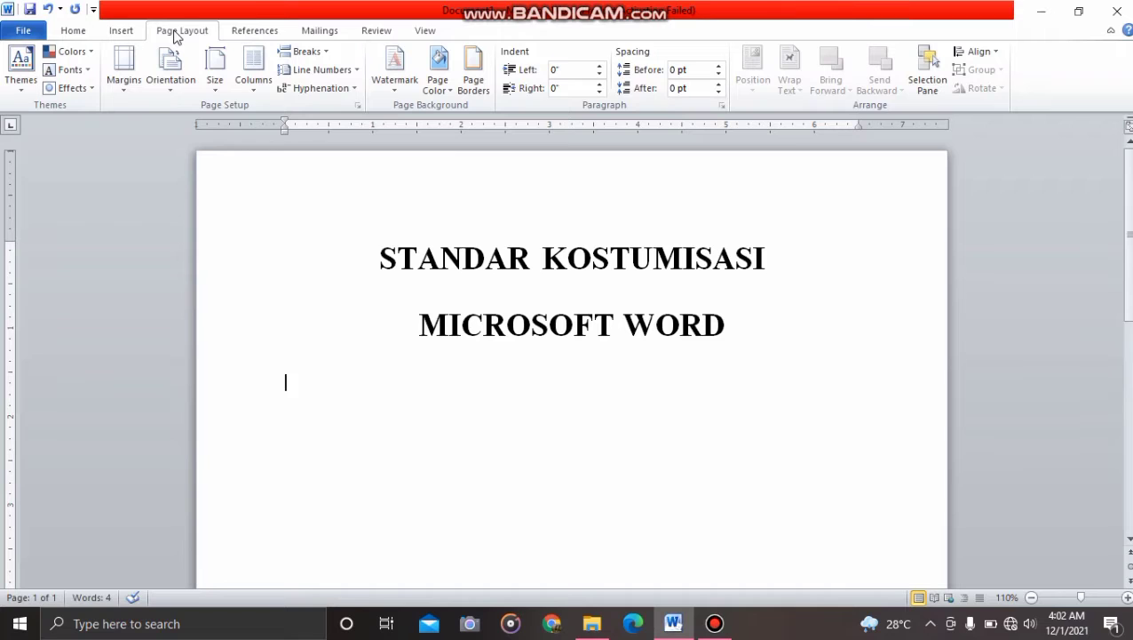
click(130, 86)
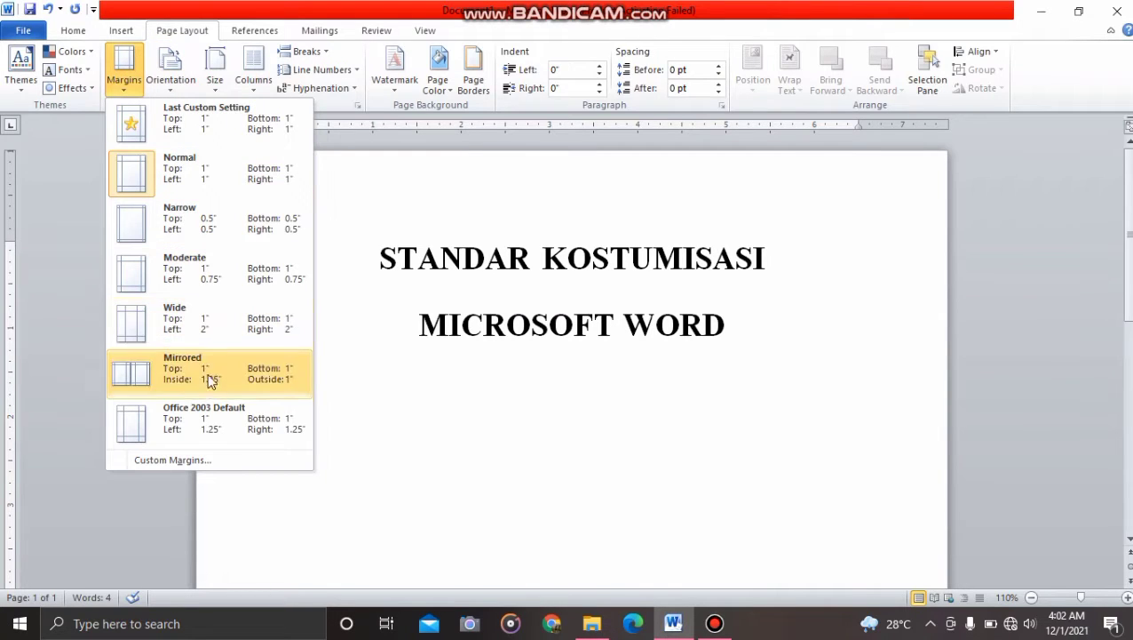
click(217, 455)
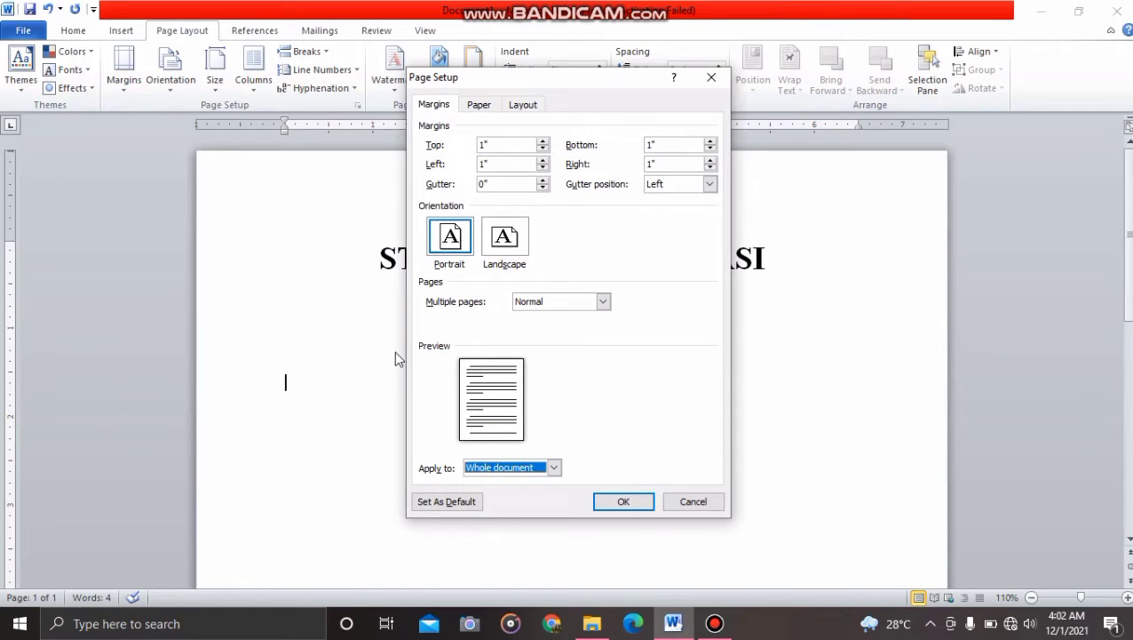
click(463, 250)
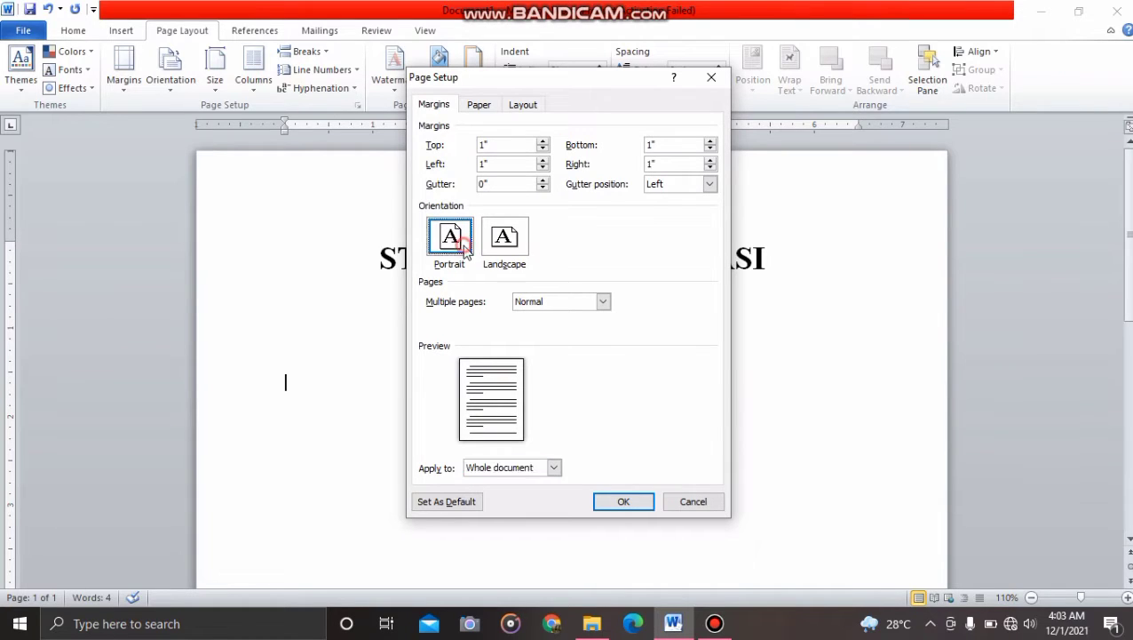
click(497, 145)
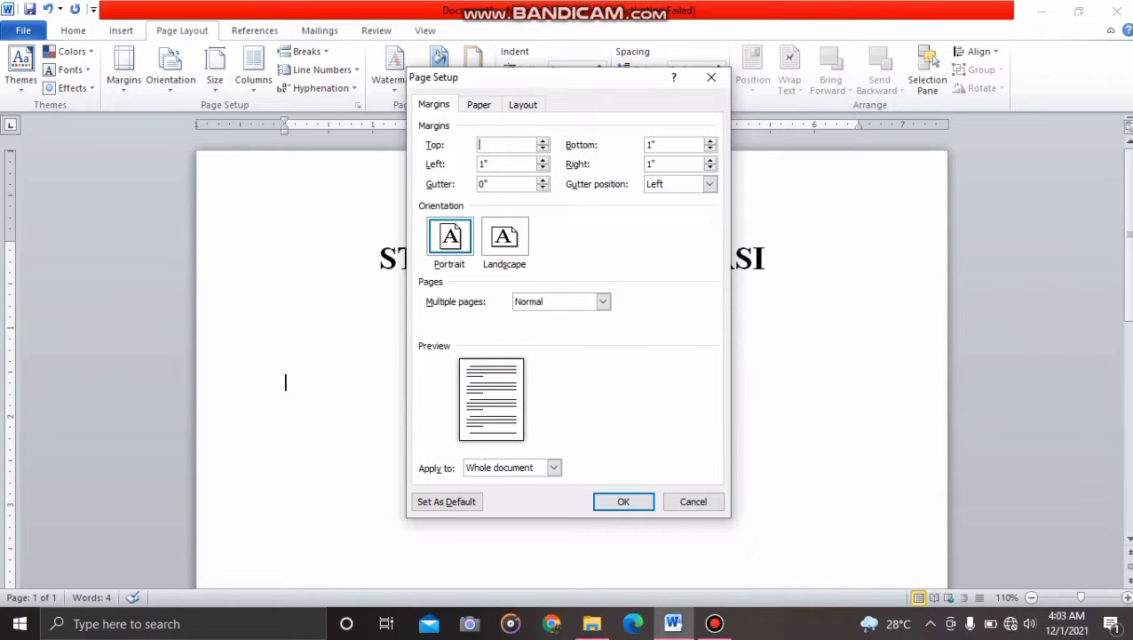
click(501, 166)
key(BackSpace)
key(BackSpace)
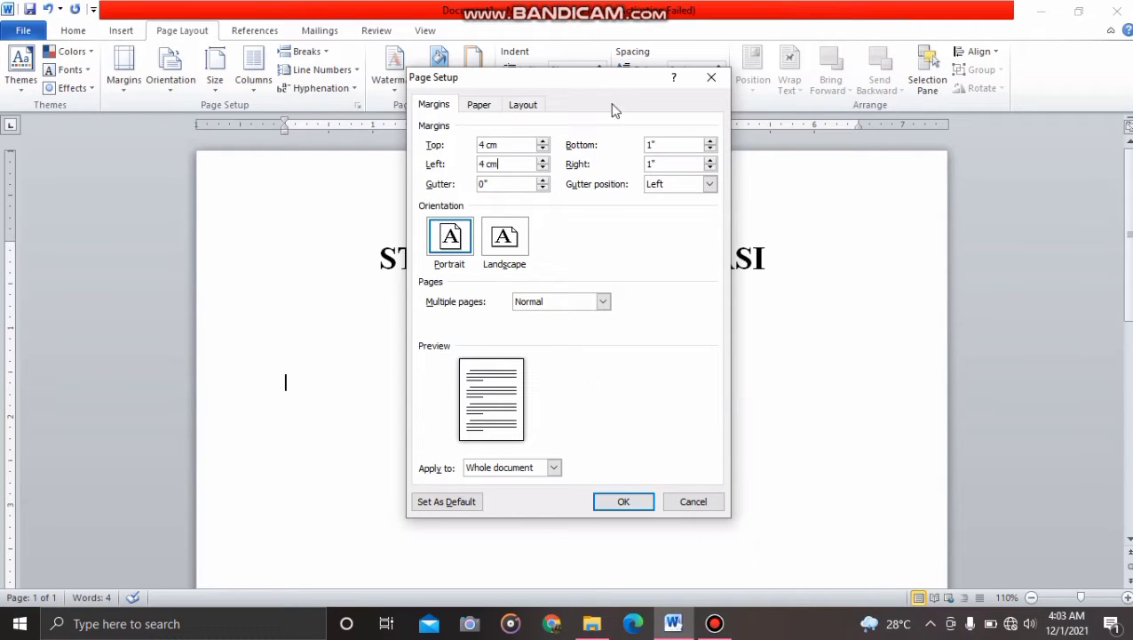
click(675, 145)
key(BackSpace)
key(BackSpace)
Set the paper size to A4 for the whole document and apply the page setup.
click(480, 106)
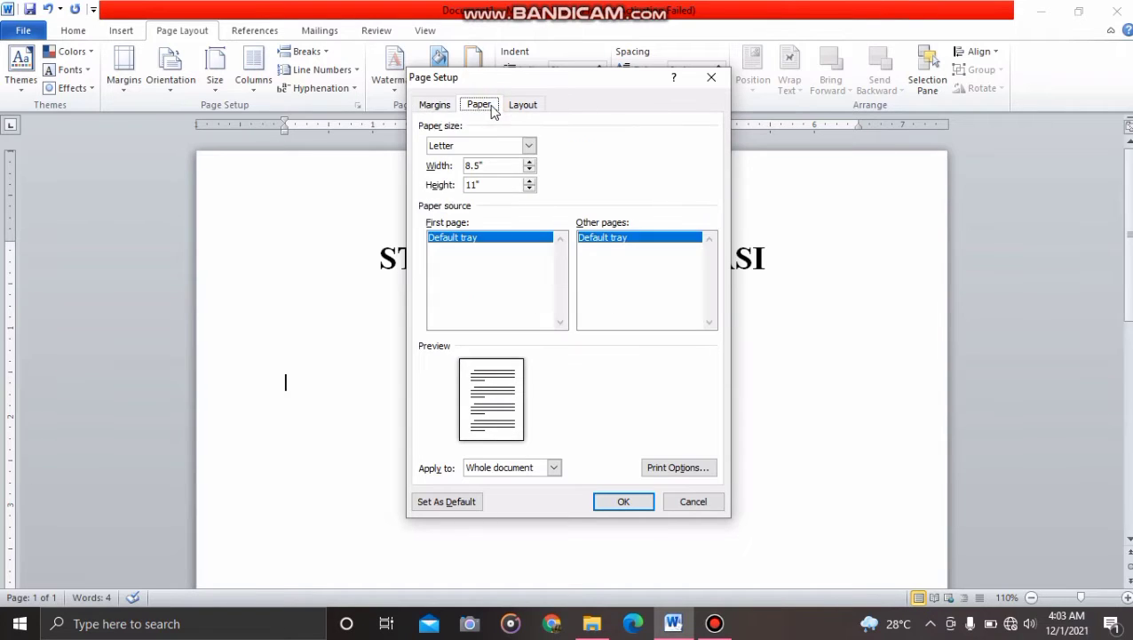
click(530, 146)
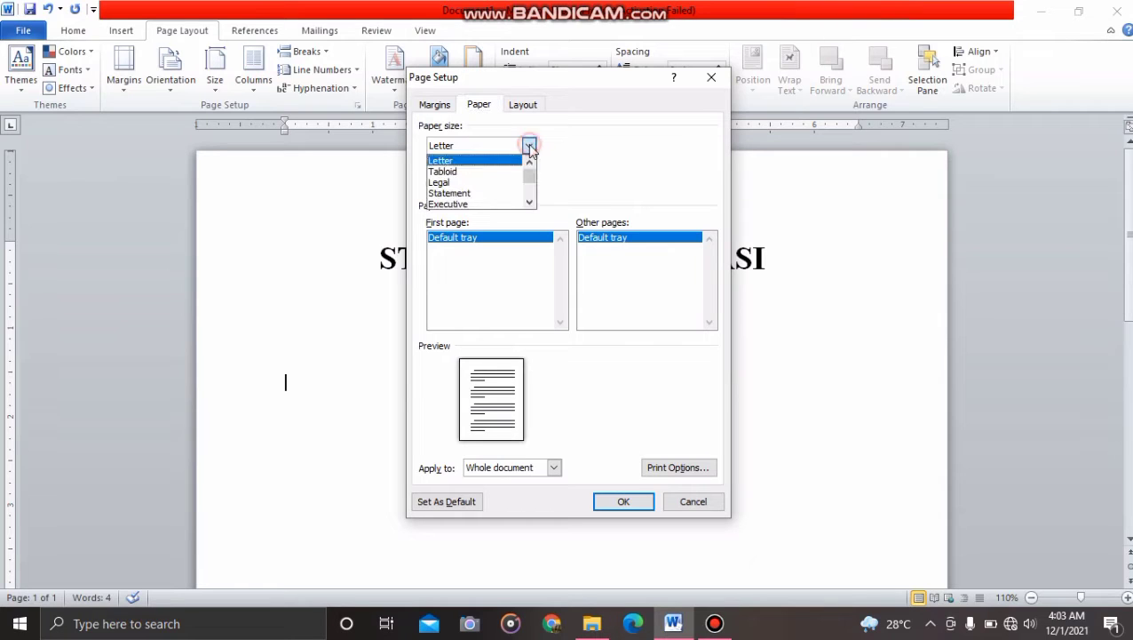
click(530, 203)
click(529, 204)
click(529, 204)
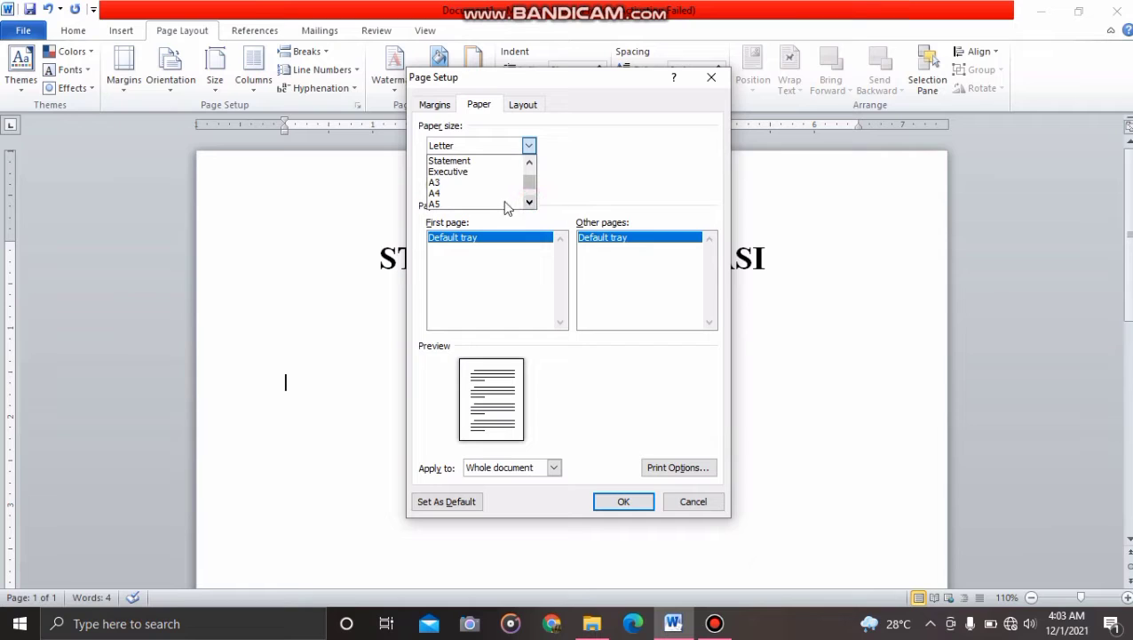
click(494, 194)
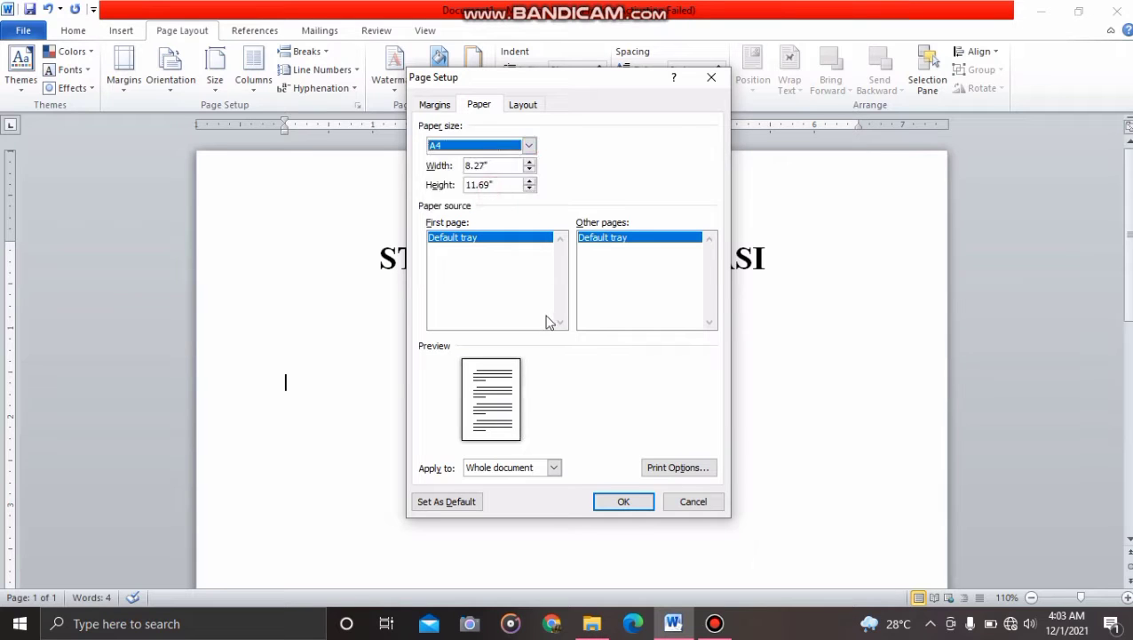
click(607, 503)
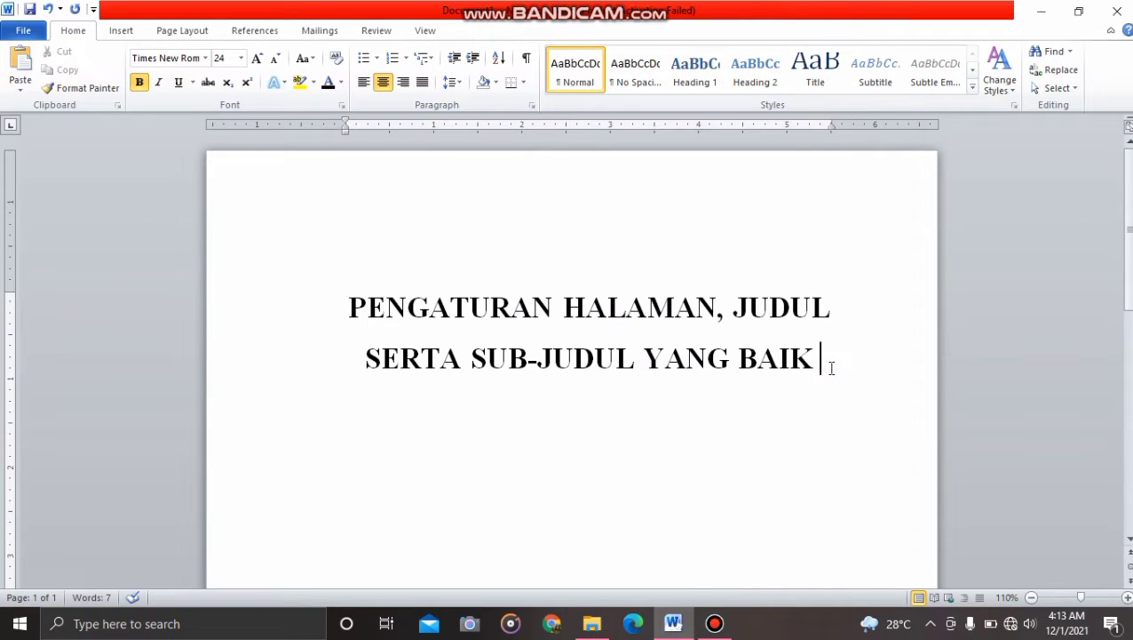
Replace the existing two-line title with MAKALAH and, after a blank line, JUDUL MAKALAH.
drag(831, 367, 345, 312)
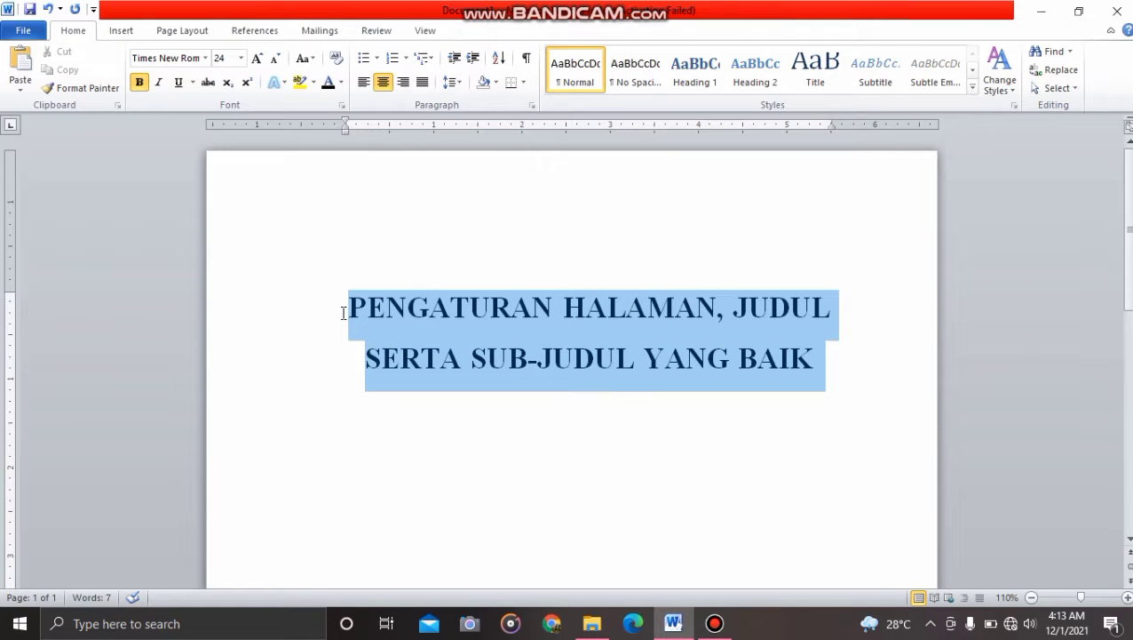
key(Delete)
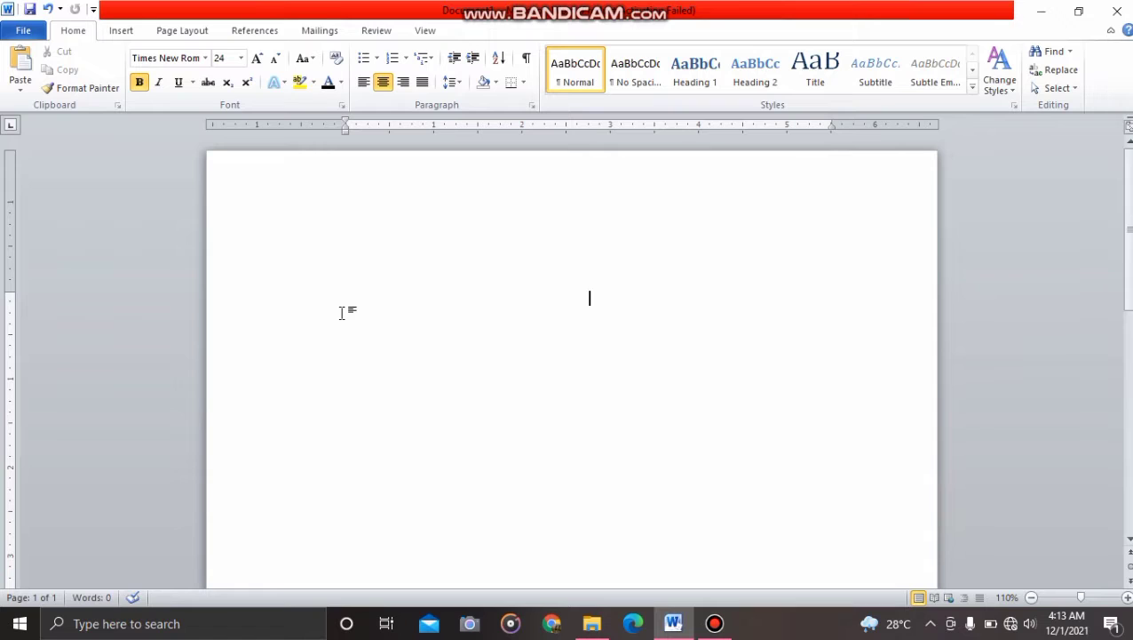
text(MAKALAH)
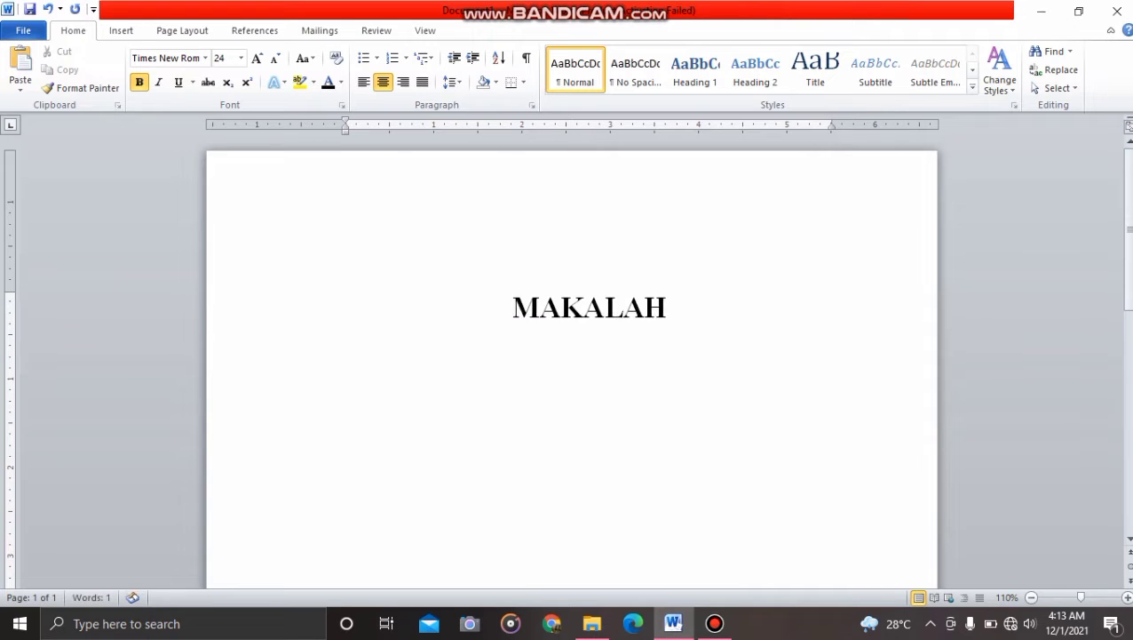
key(Return)
key(Return)
text(JUDUL)
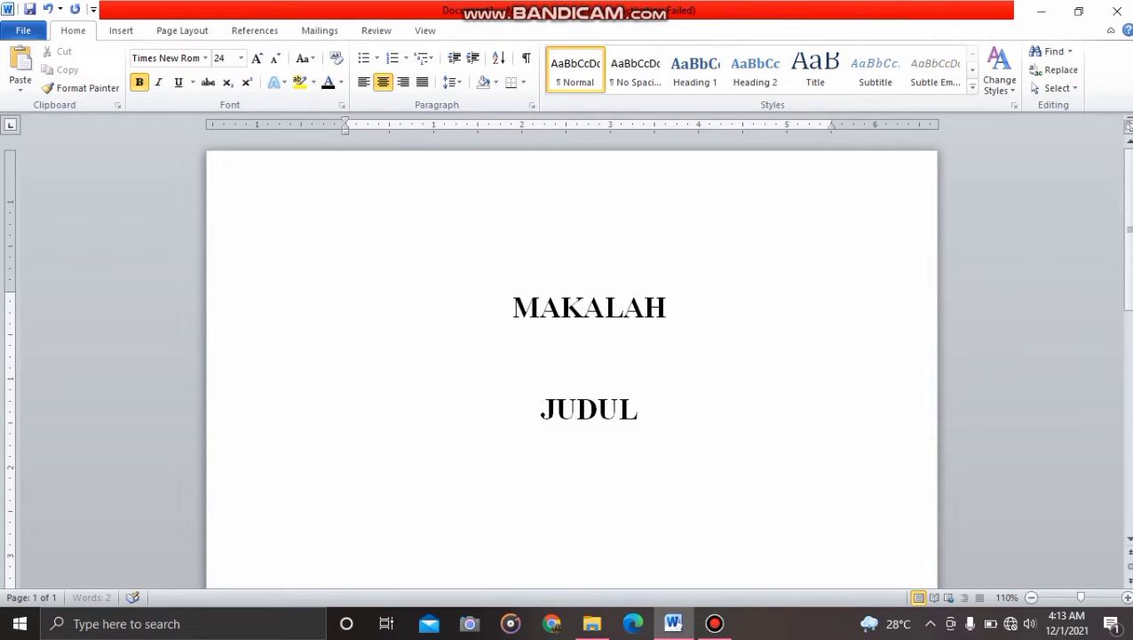
text( MAKALAH)
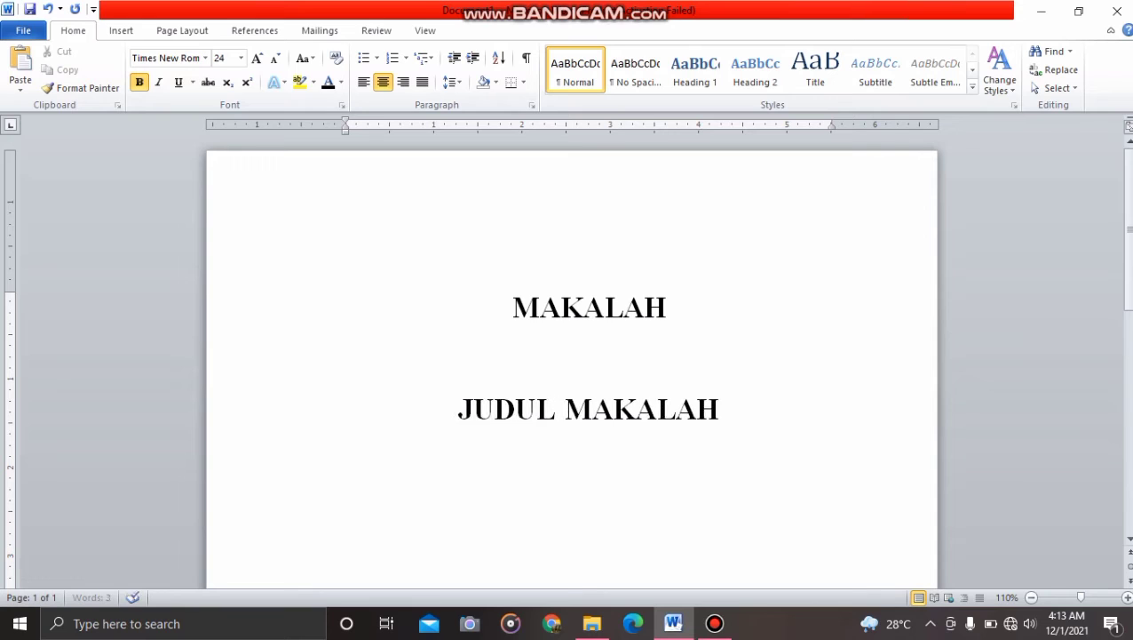
Add the lines NAMA and NIM below JUDUL MAKALAH, followed by a blank line and LOGO.
key(Return)
text(NAMA)
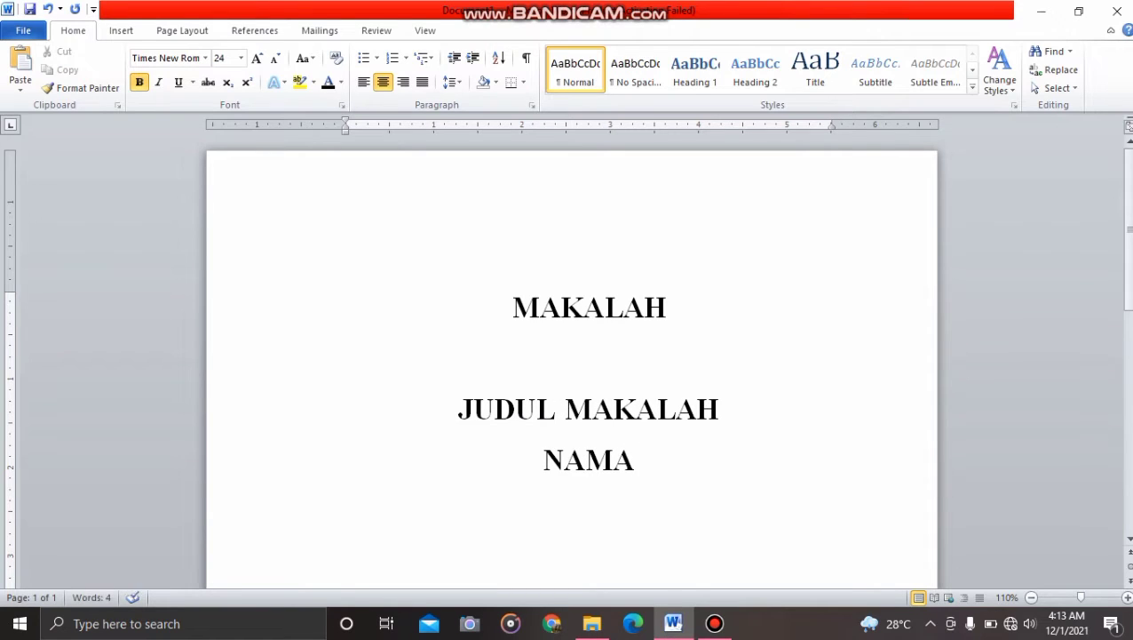
key(Return)
text(NIM)
key(Return)
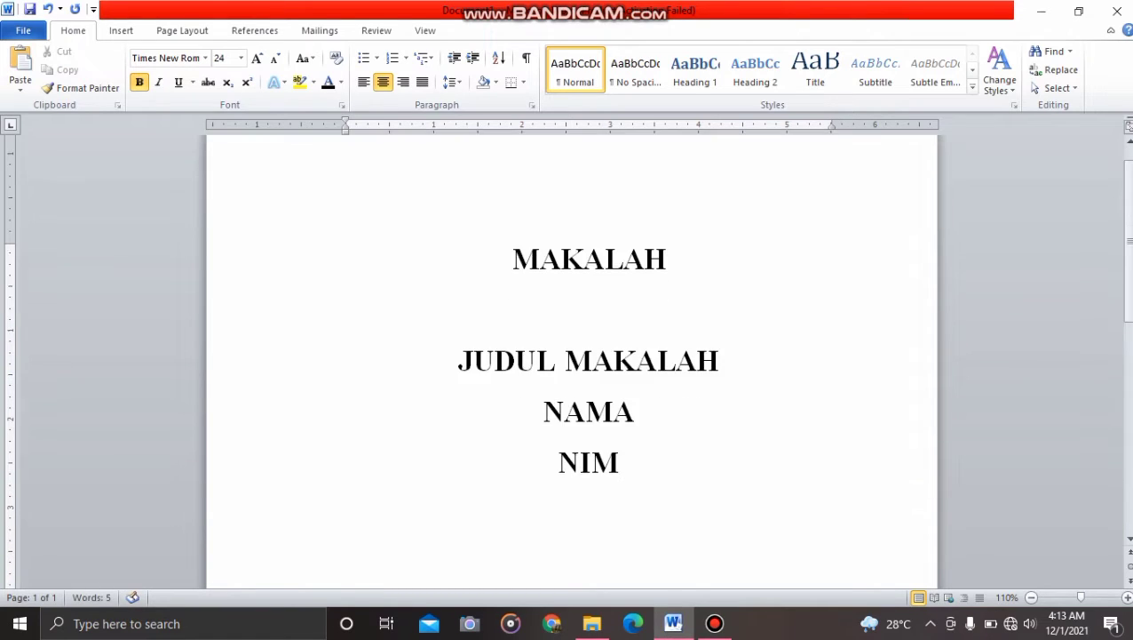
key(Return)
text(LOGO)
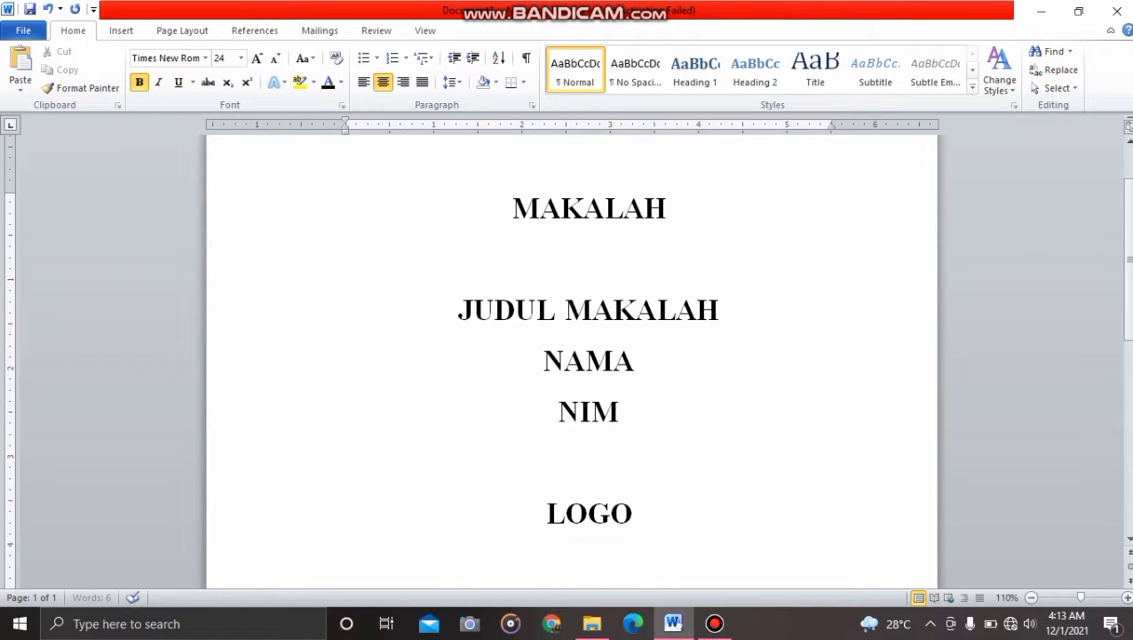
Below LOGO, leave a blank line and add the lines JURUSAN, FAKULTAS and UNIVERSITAS.
key(Return)
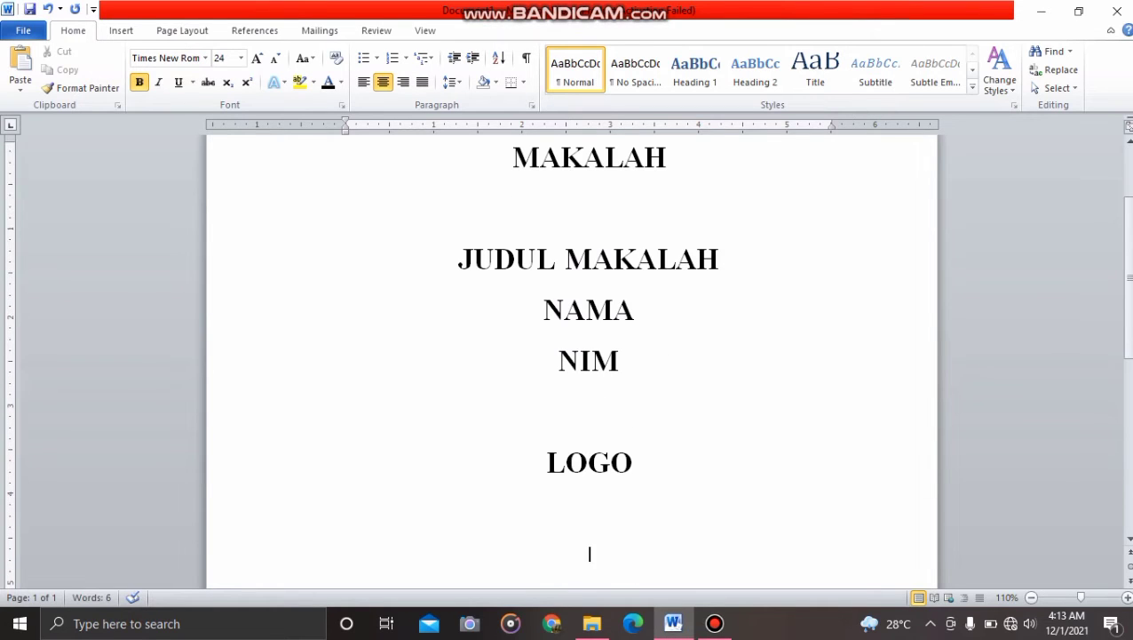
text(JURUSAN)
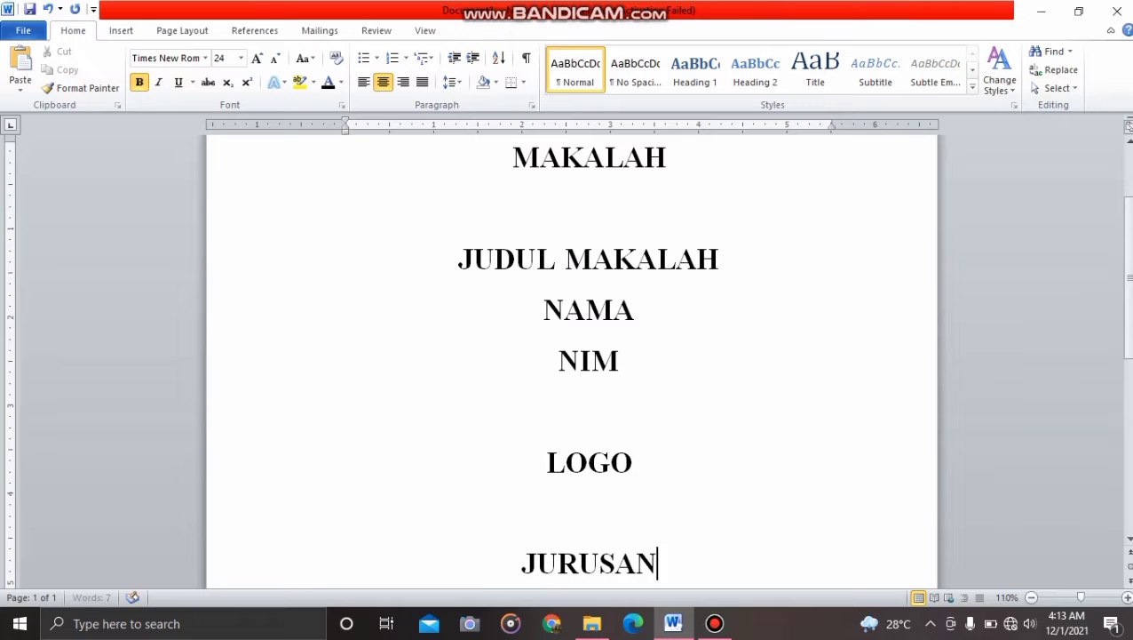
key(Return)
text(FAK)
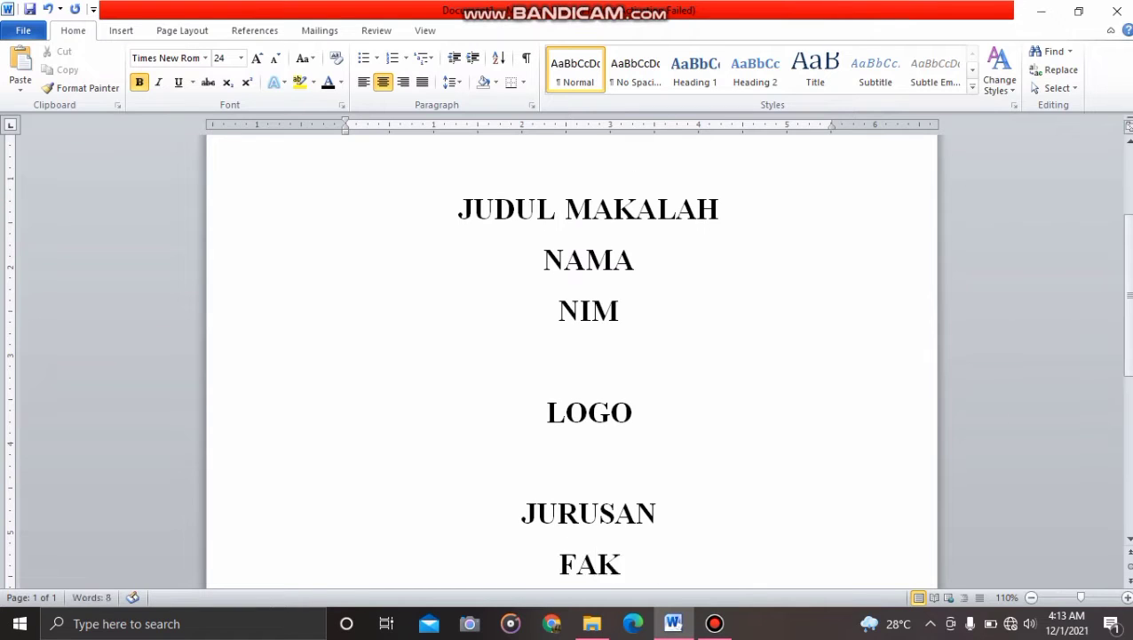
text(ULTAS)
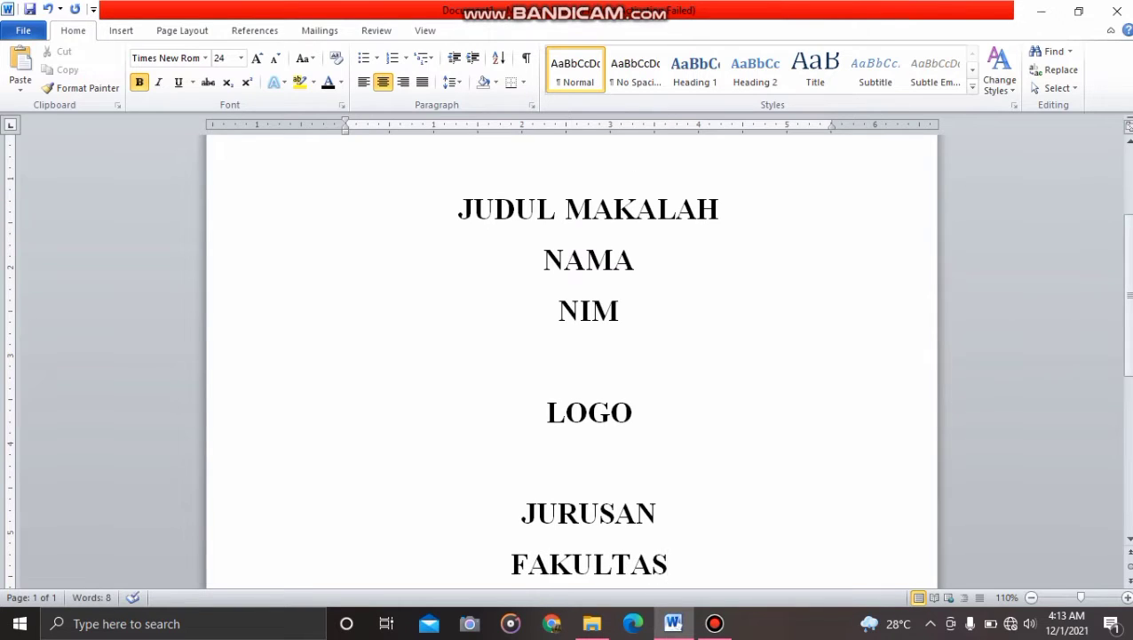
key(Return)
text(UNIVER)
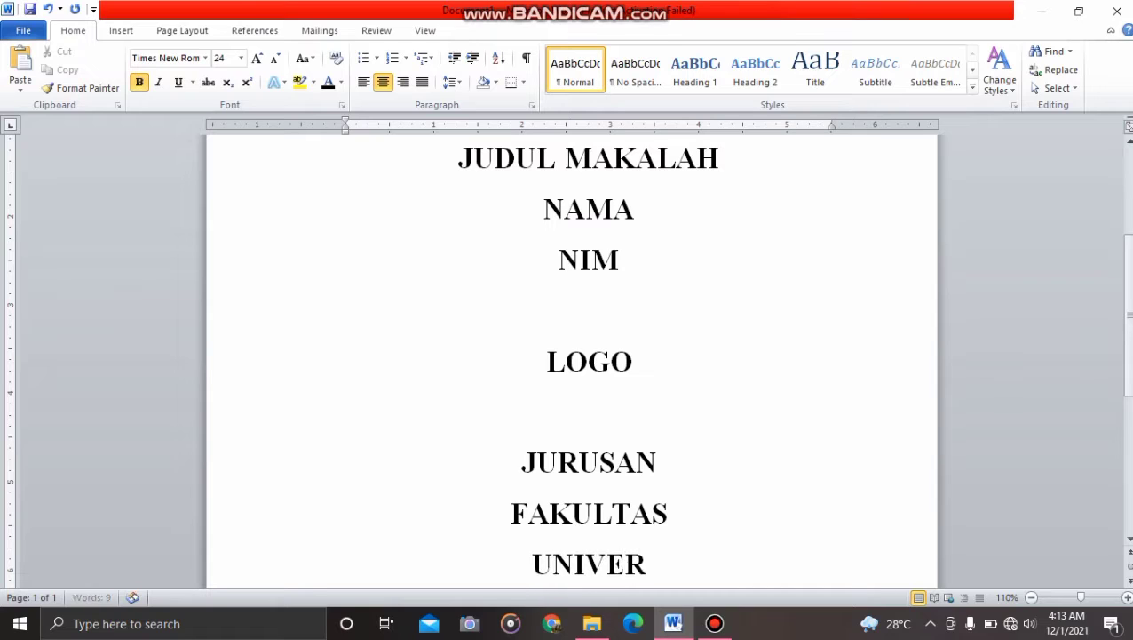
text(SITAS)
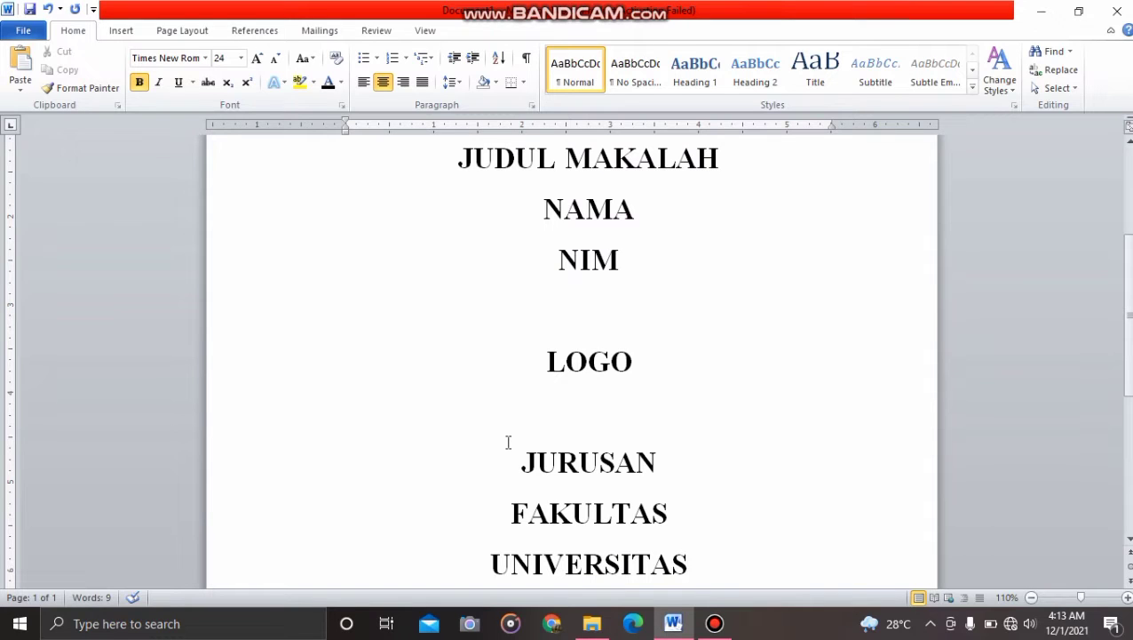
Set the font size of all the cover page text to 14.
scroll(509, 445, up, 5)
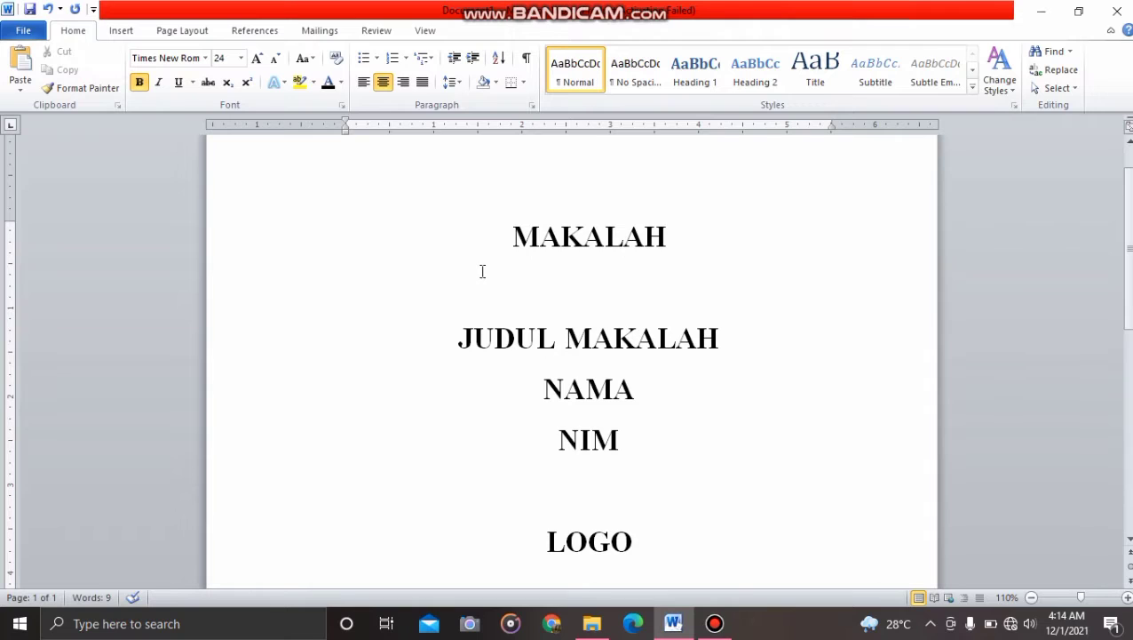
key(ctrl+a)
click(241, 58)
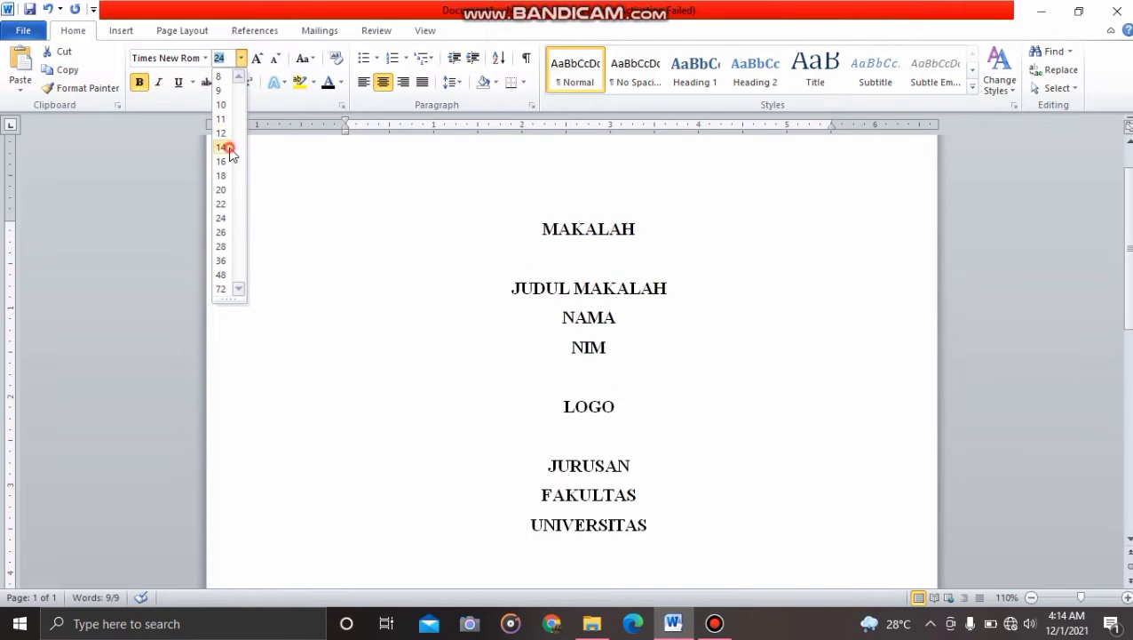
click(221, 146)
click(696, 533)
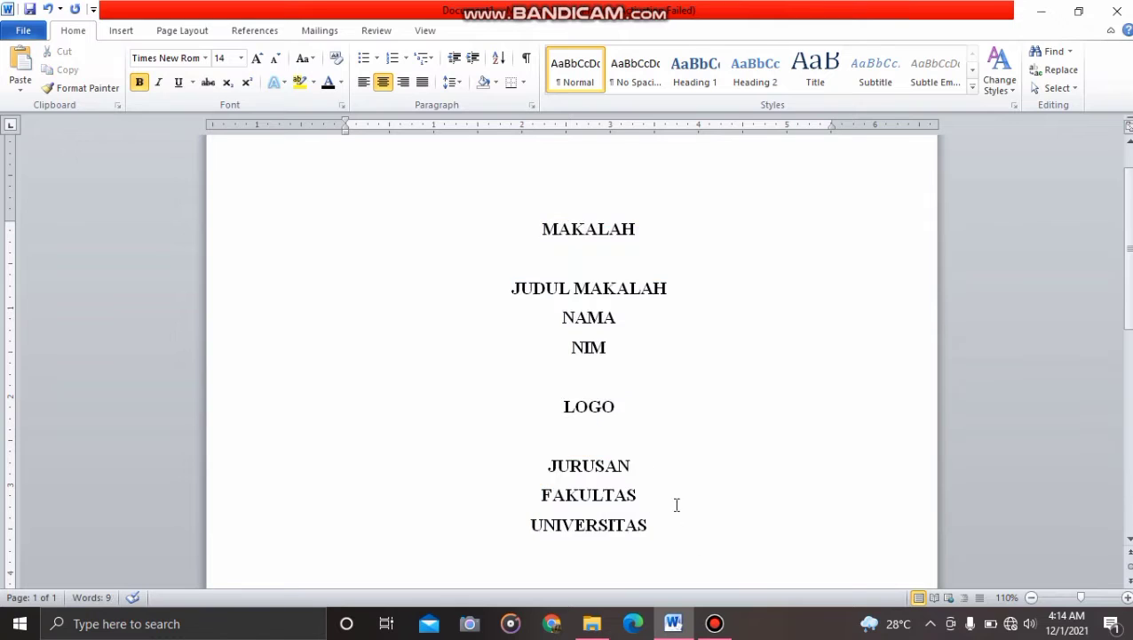
Insert a Next Page section break after UNIVERSITAS at the end of the cover page.
scroll(675, 503, down, 3)
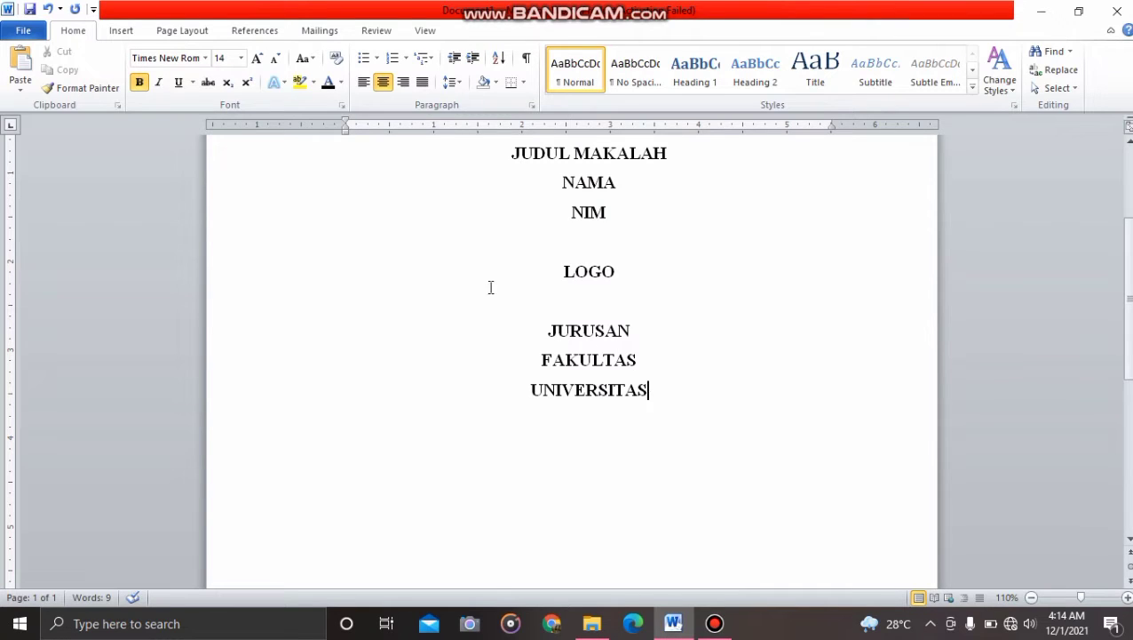
click(190, 33)
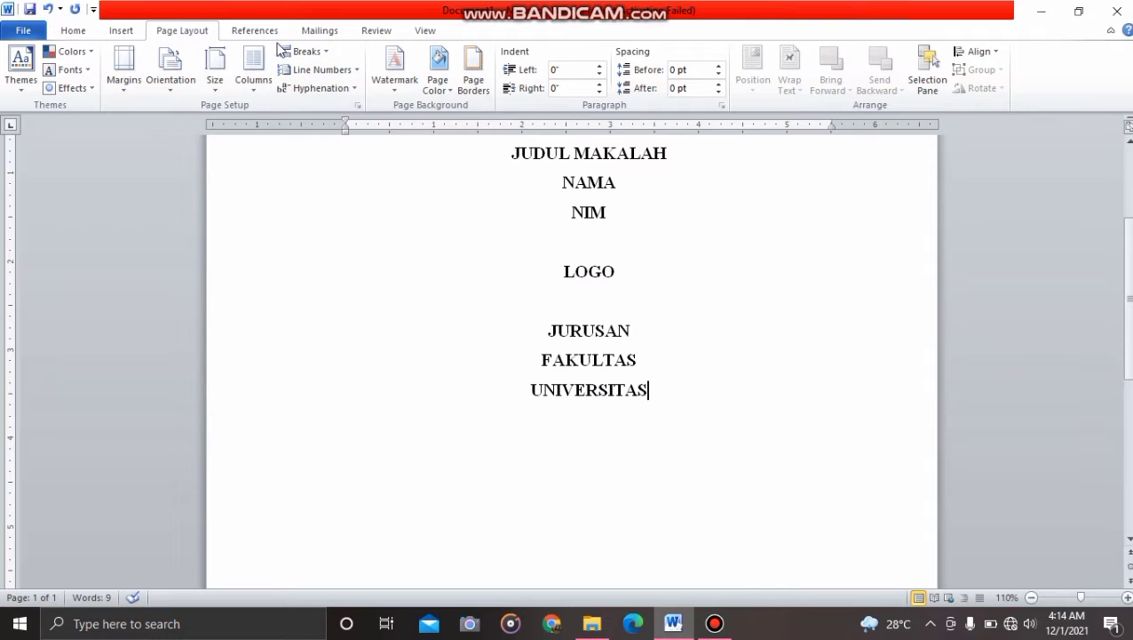
click(323, 55)
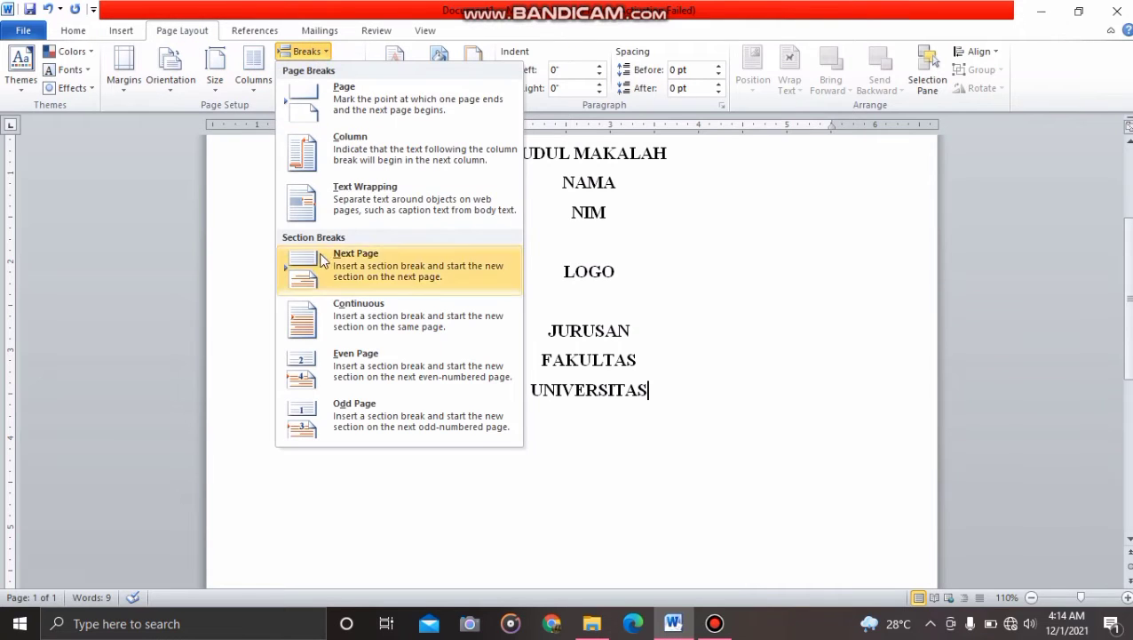
click(390, 270)
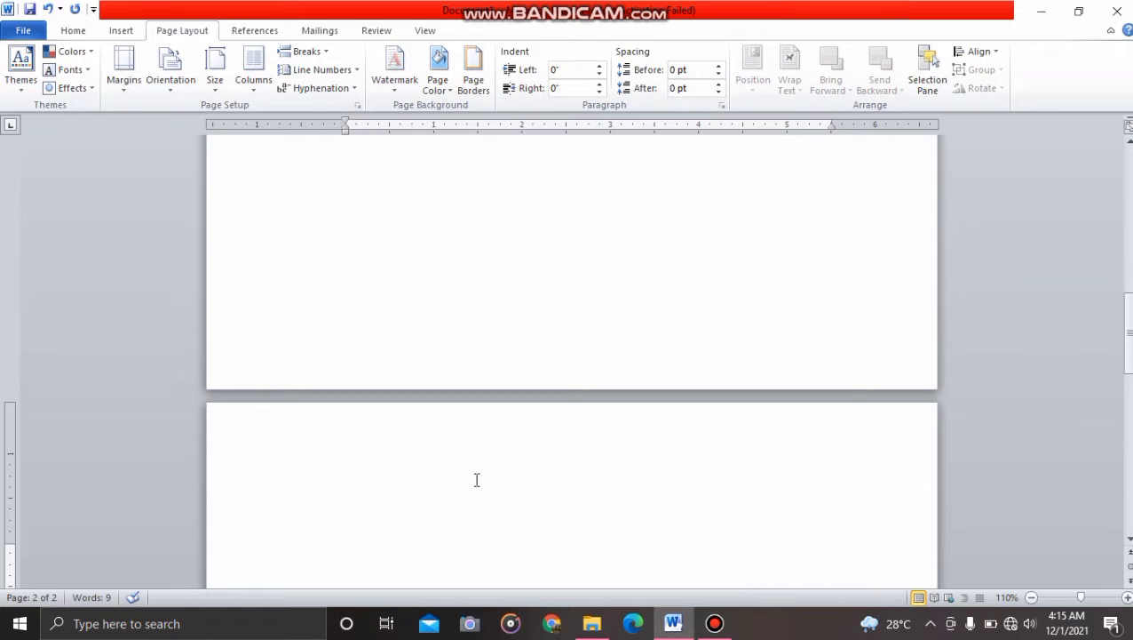
Enter the heading text KATA PENGANTAR at the start of the second page.
click(75, 34)
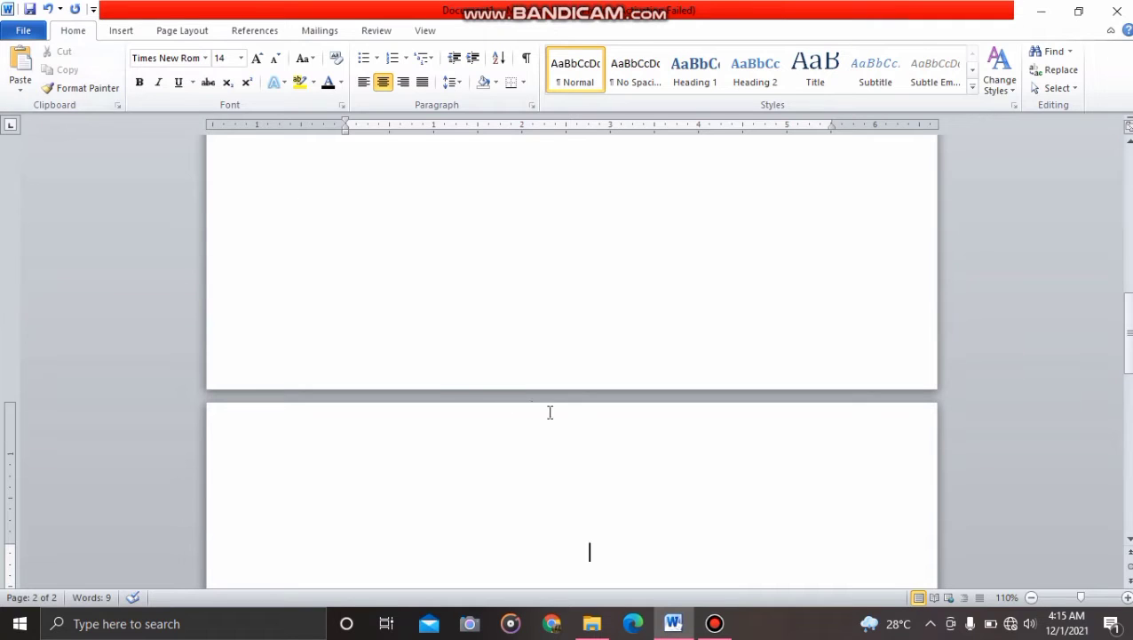
scroll(565, 422, down, 1)
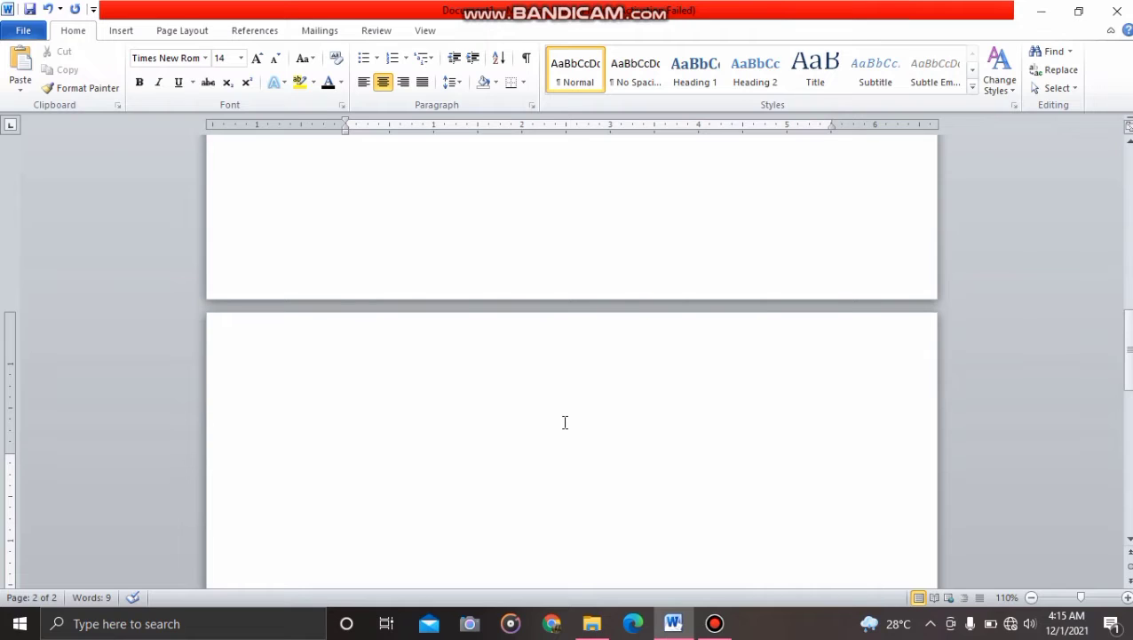
scroll(566, 422, down, 1)
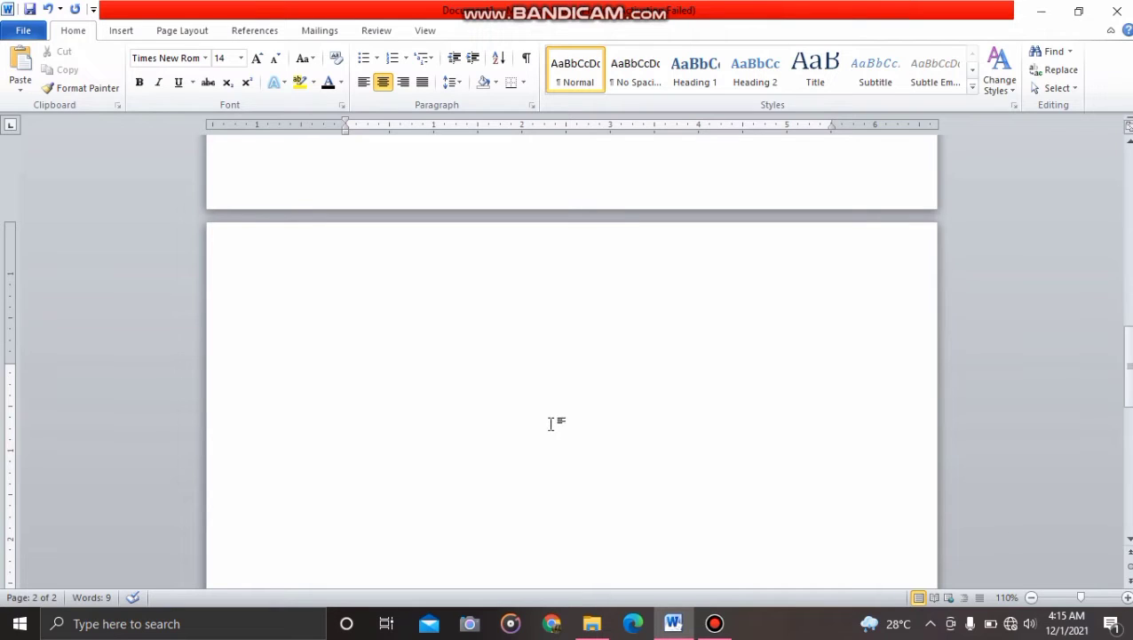
text(KATA)
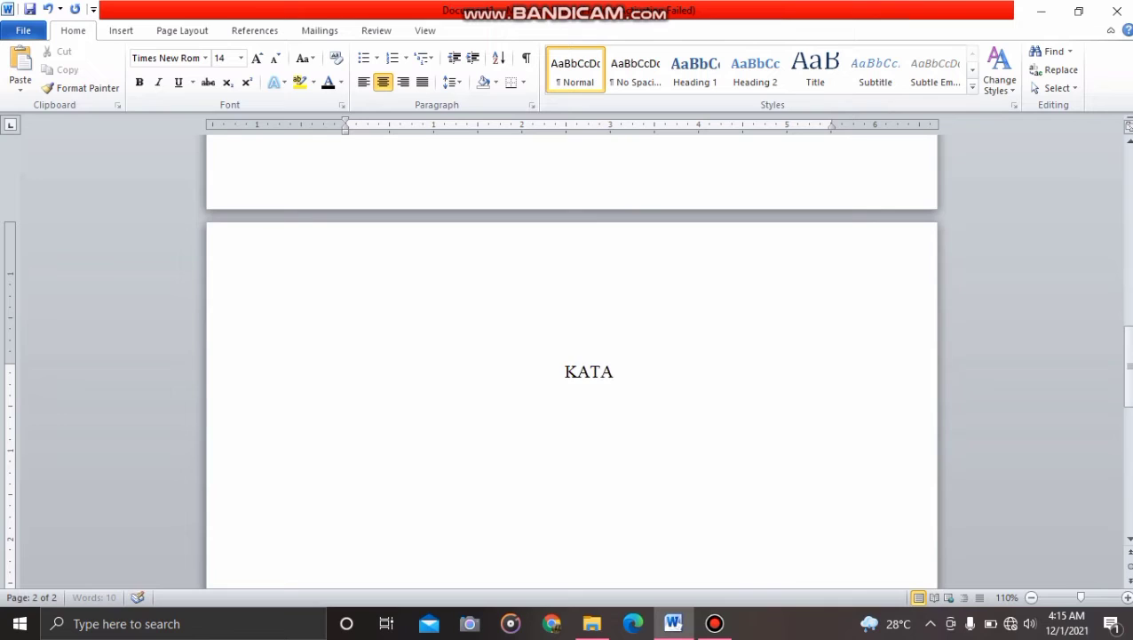
text( PENGANTAR)
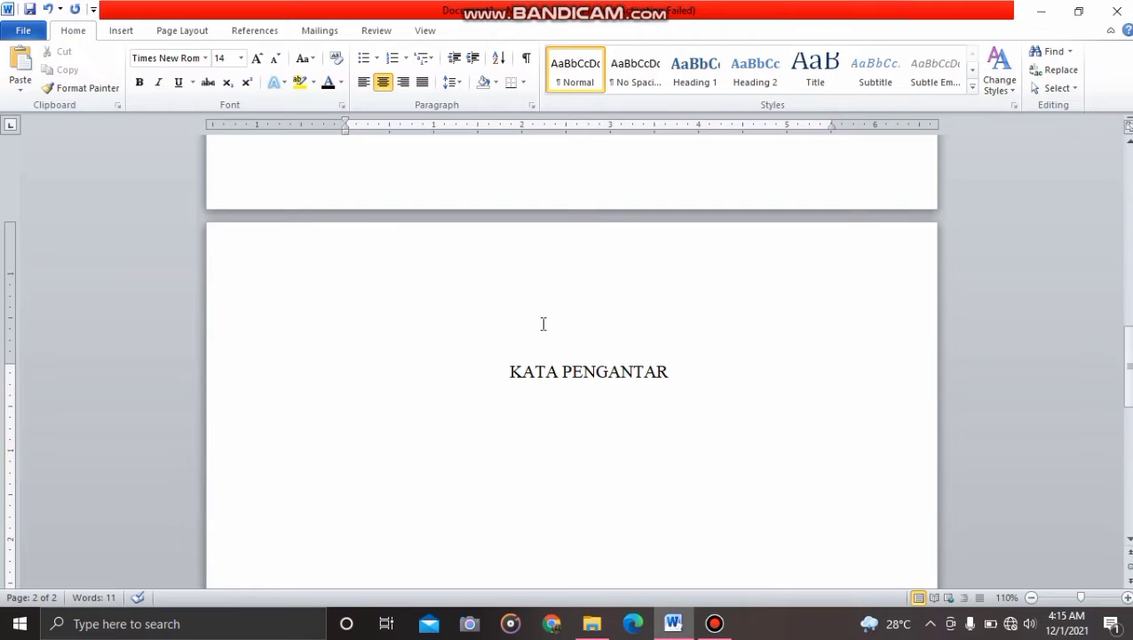
Apply the Heading 1 style to KATA PENGANTAR and set its font to Times New Roman, size 14.
drag(678, 382, 492, 380)
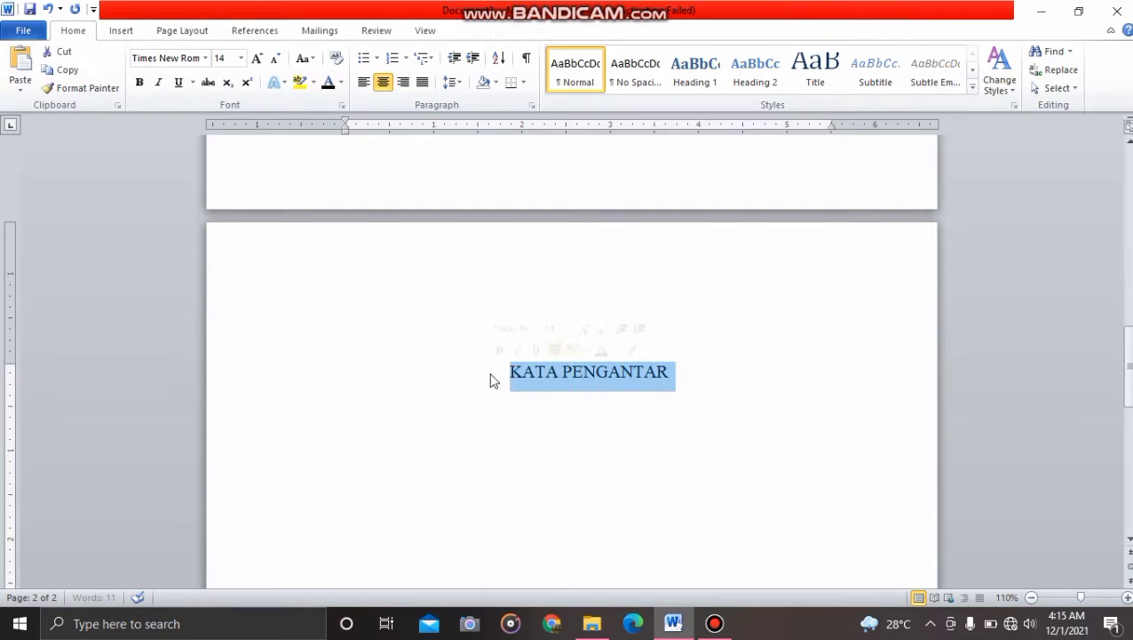
click(692, 76)
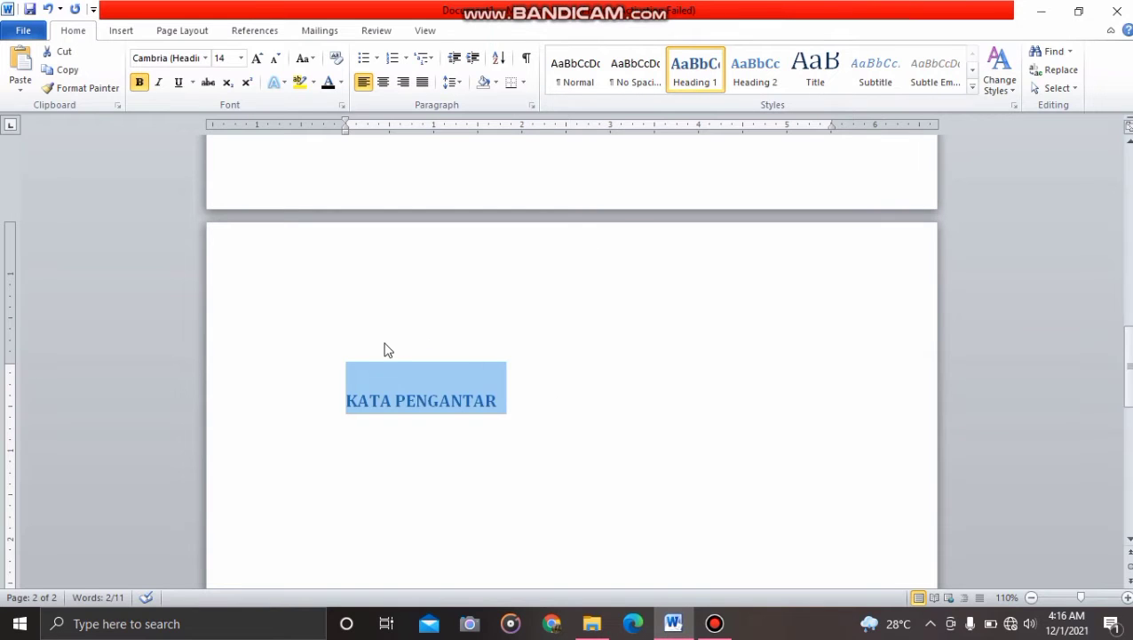
click(206, 58)
click(177, 152)
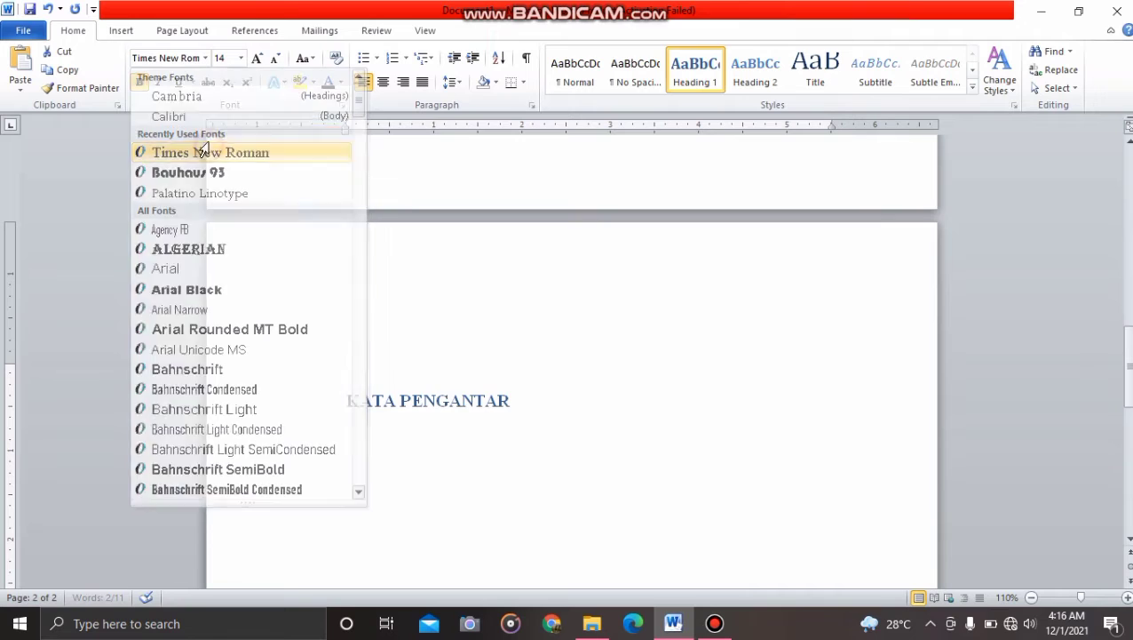
click(273, 58)
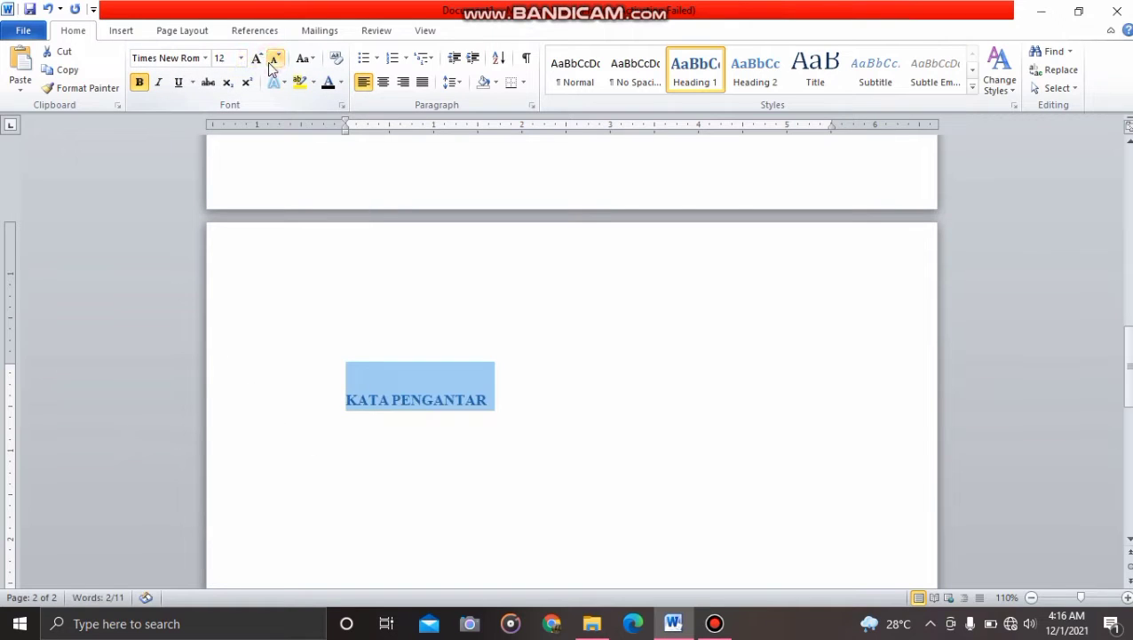
click(257, 59)
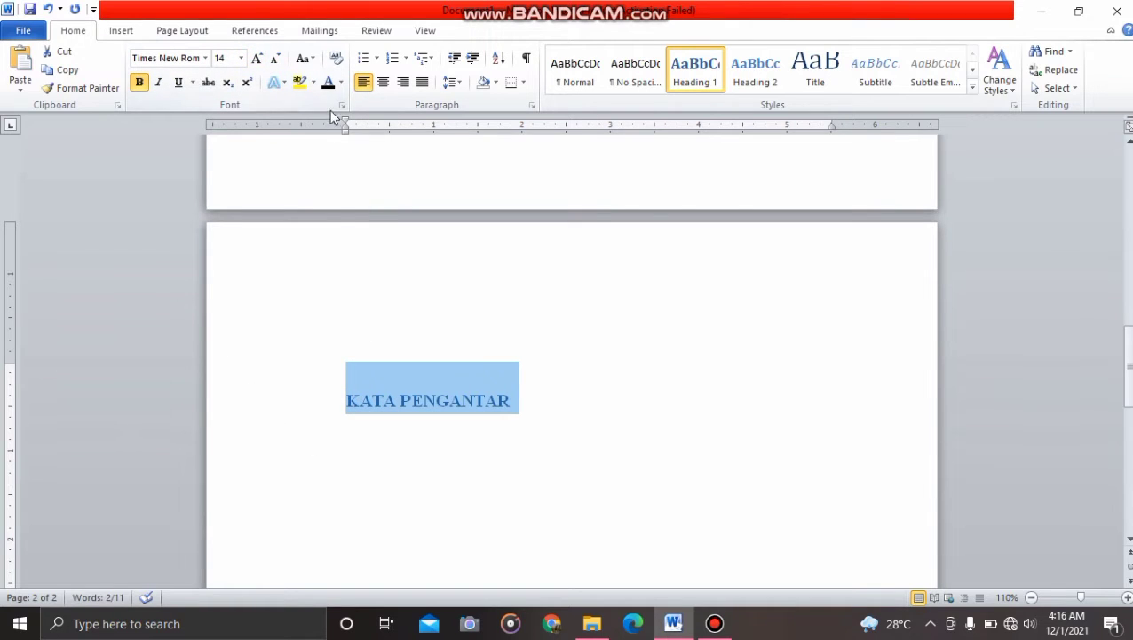
Make the KATA PENGANTAR heading black and centred, with 1.5 line spacing.
click(341, 82)
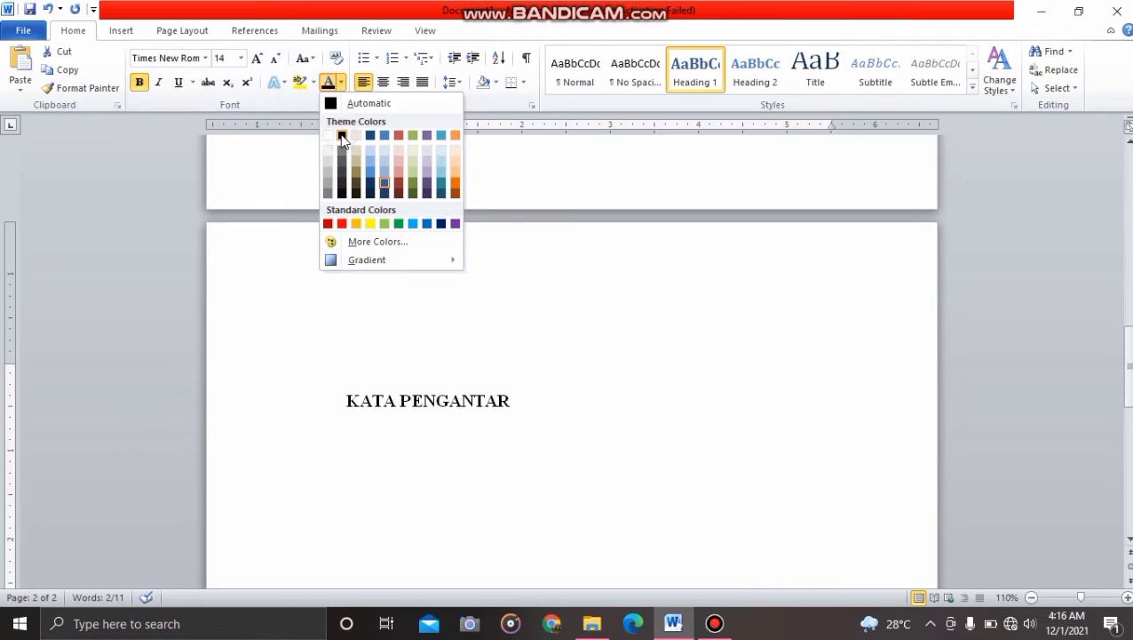
click(342, 135)
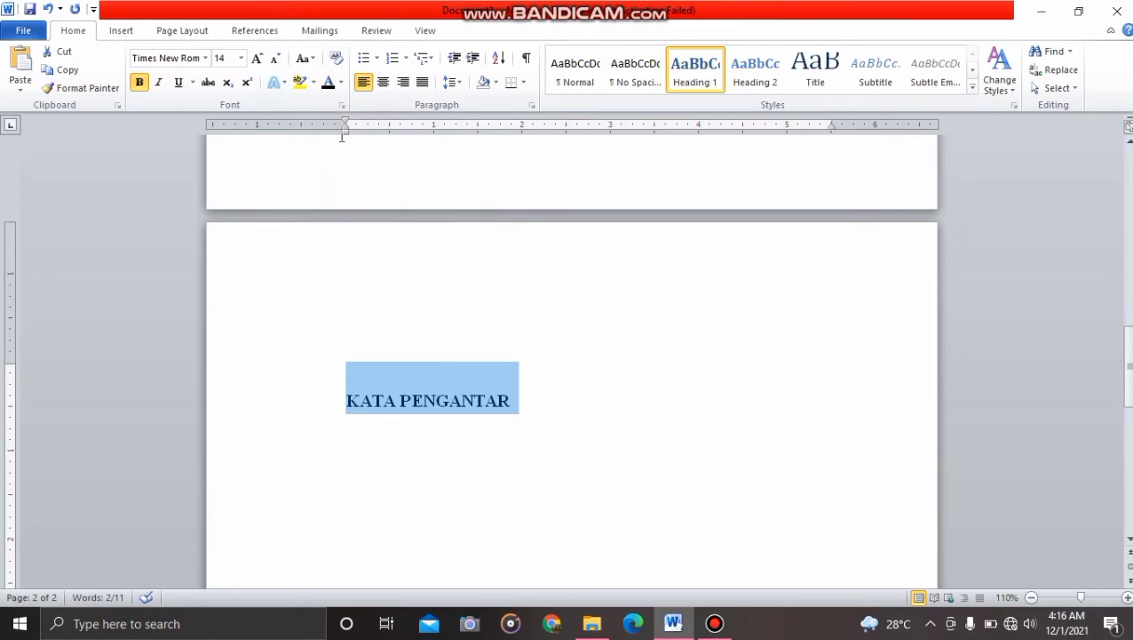
click(422, 83)
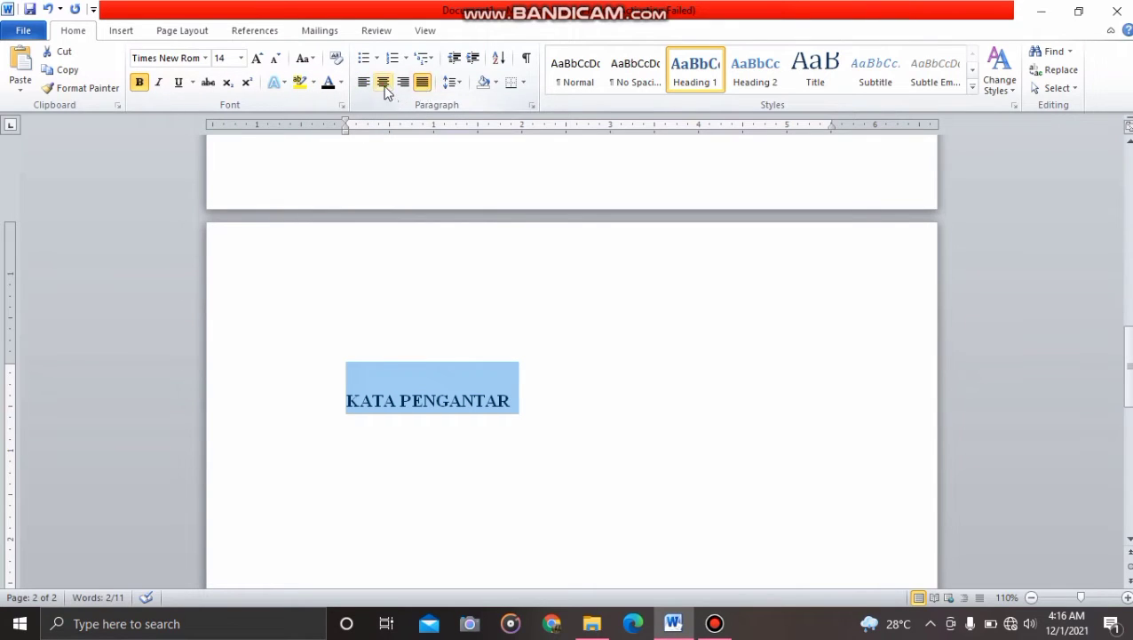
click(383, 81)
click(453, 81)
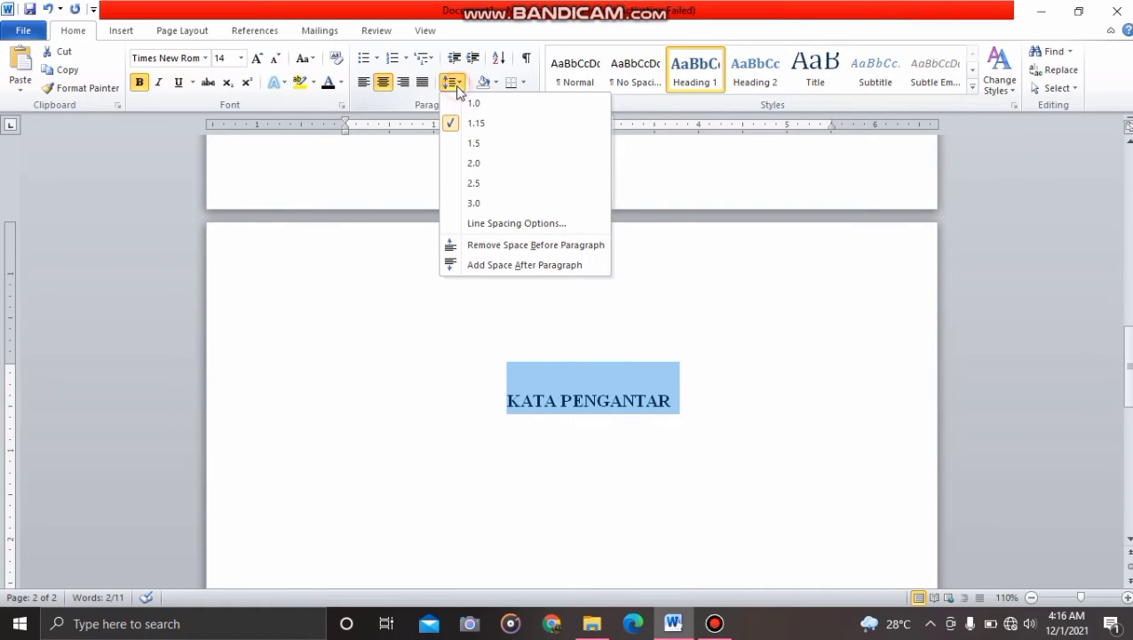
click(459, 143)
click(735, 400)
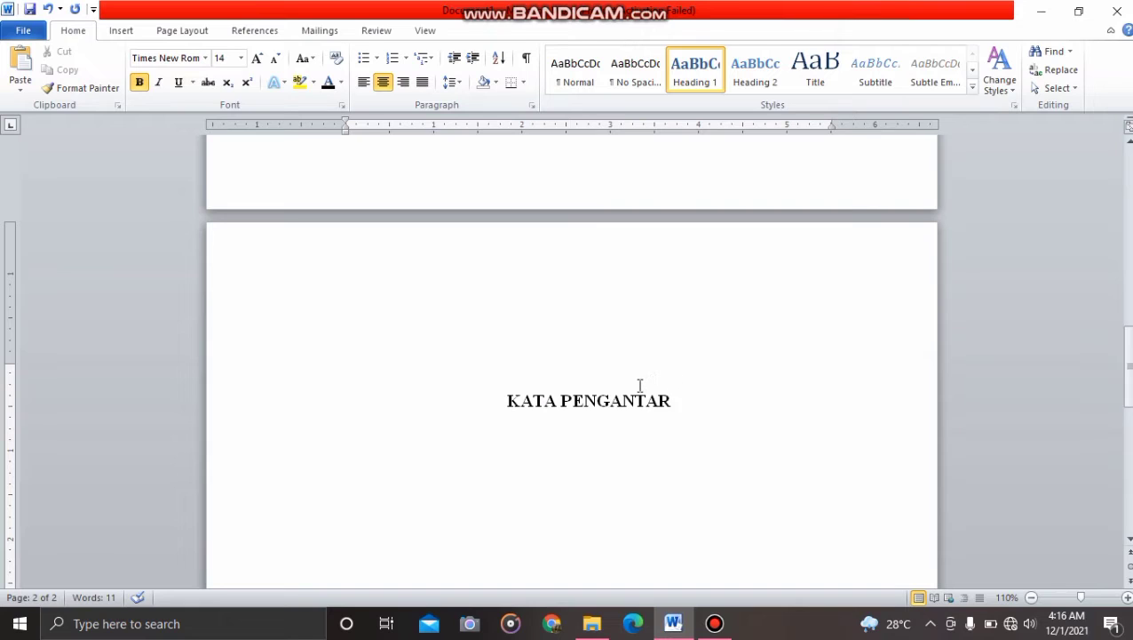
Insert a Next Page section break after the KATA PENGANTAR heading.
click(199, 33)
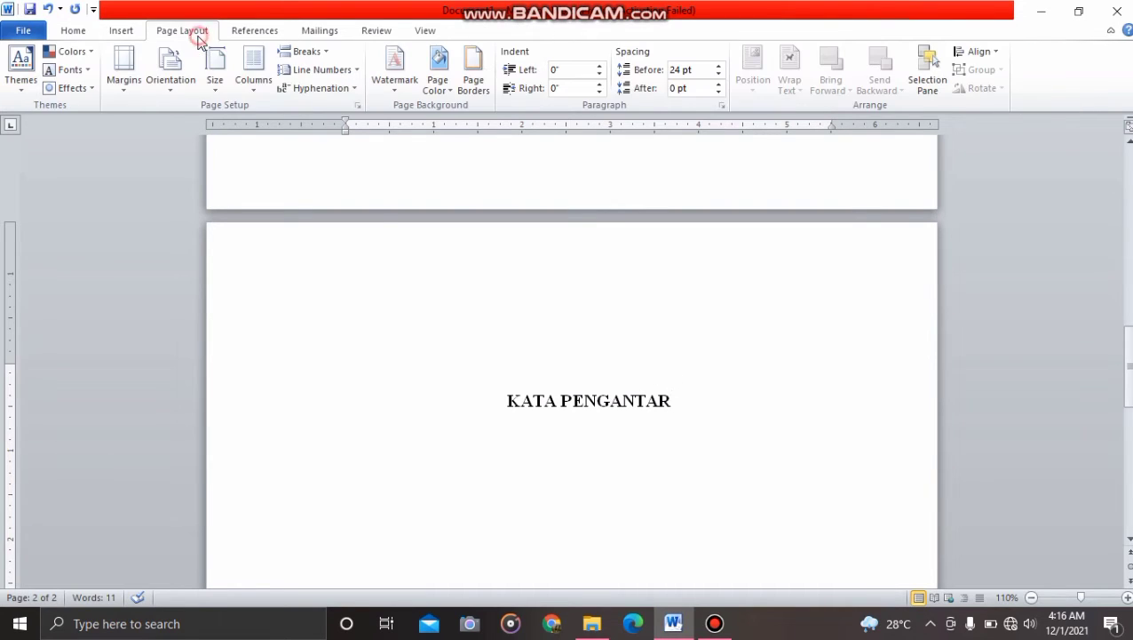
click(326, 51)
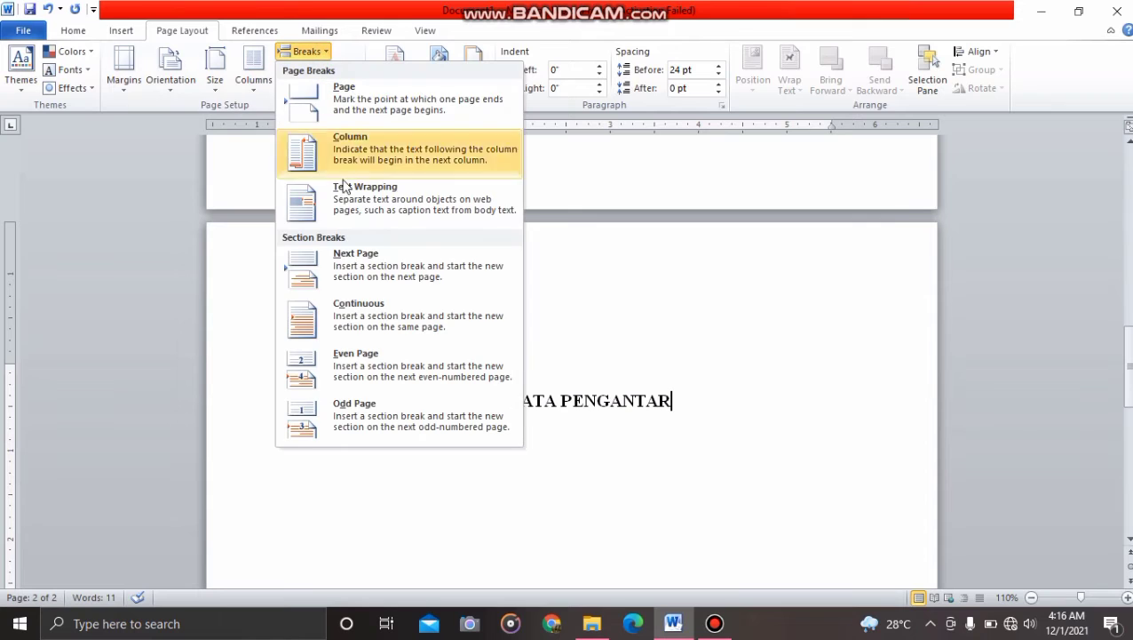
click(363, 261)
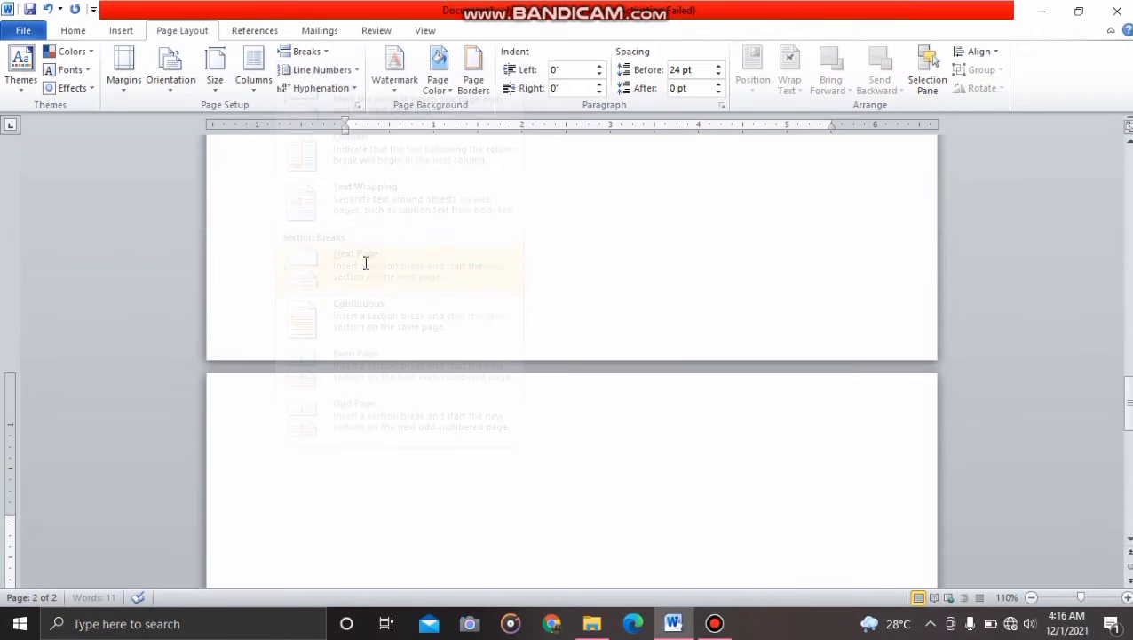
Add the chapter title BAB I PENDAHULUAN on the third page and apply the Heading 1 style to it.
click(73, 30)
click(602, 462)
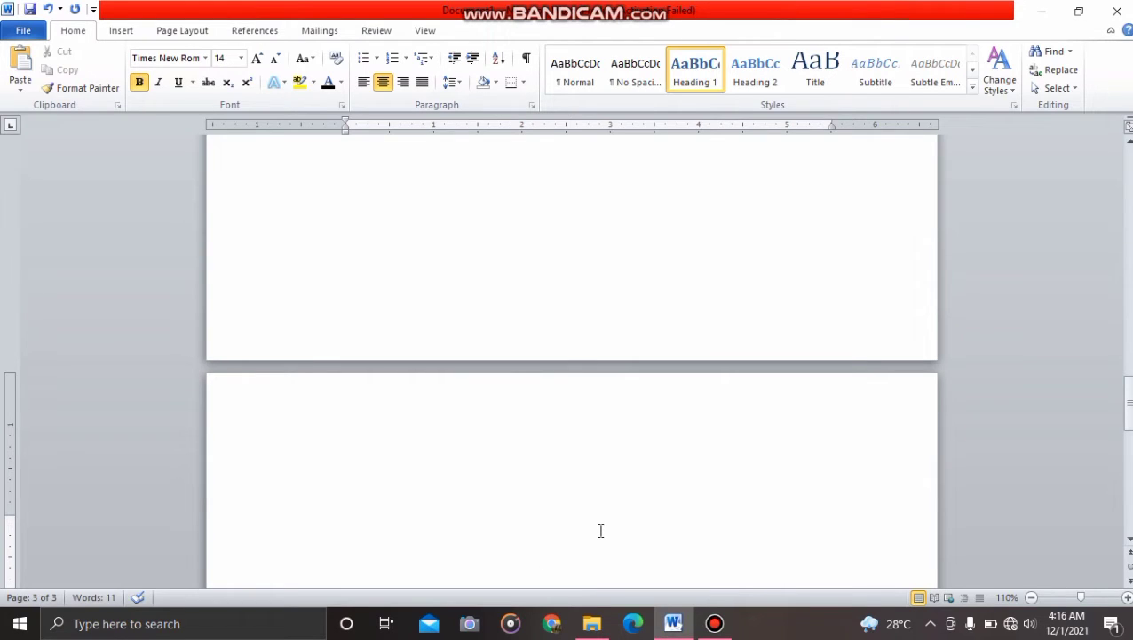
text(BAB I PENDAHULUAN)
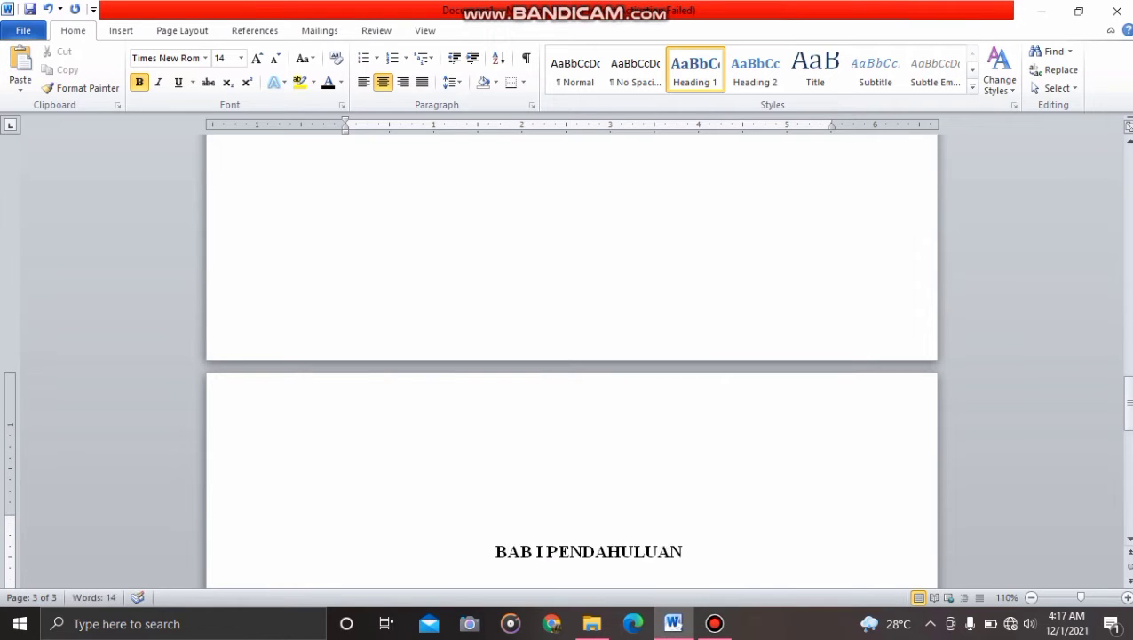
scroll(610, 535, down, 2)
drag(703, 459, 494, 435)
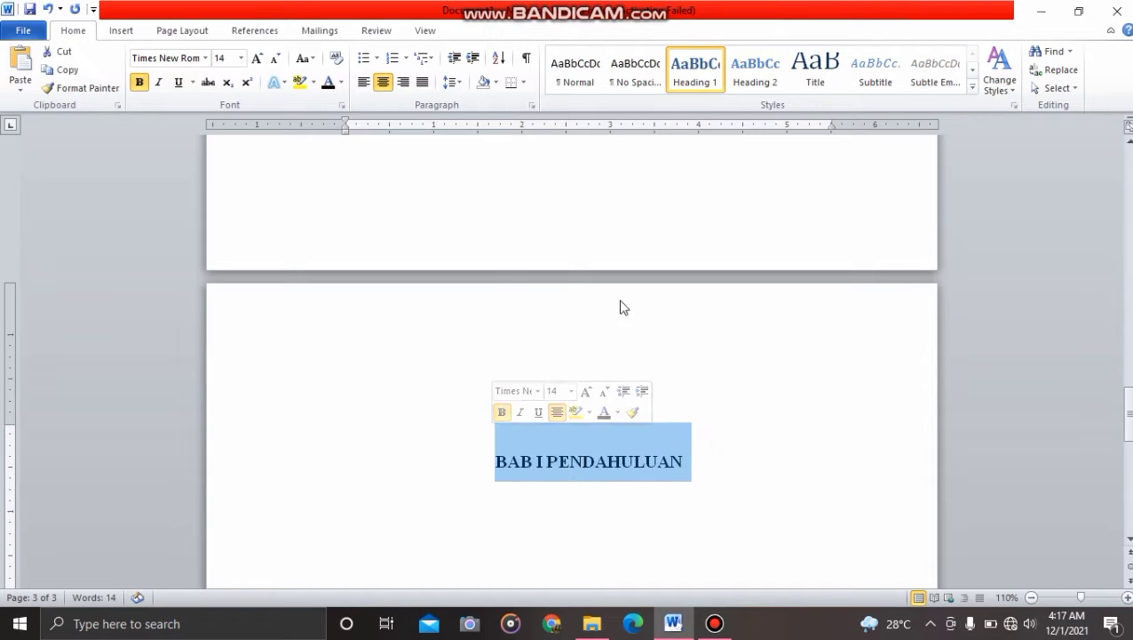
click(698, 66)
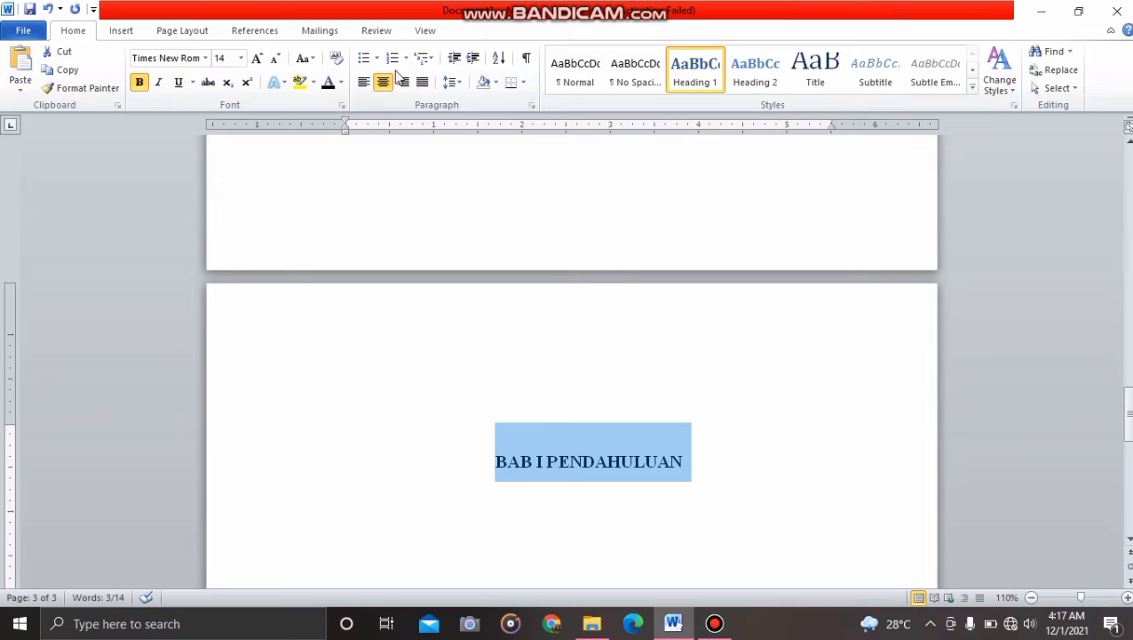
click(698, 463)
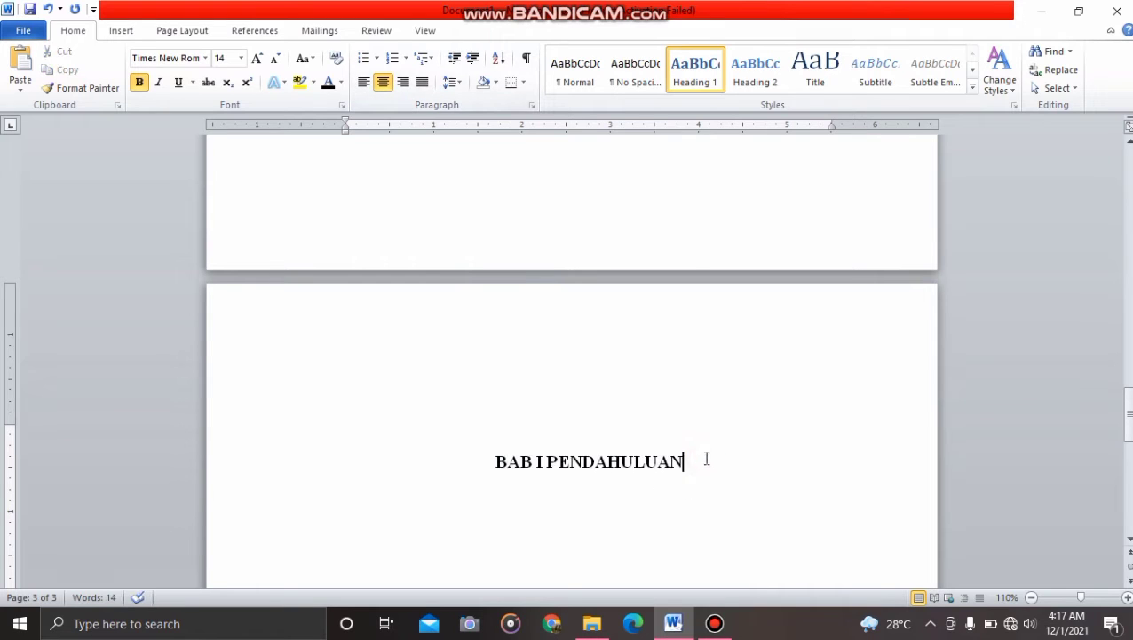
Below BAB I PENDAHULUAN, add the lettered list item A. LATAR BELAKANG.
key(Return)
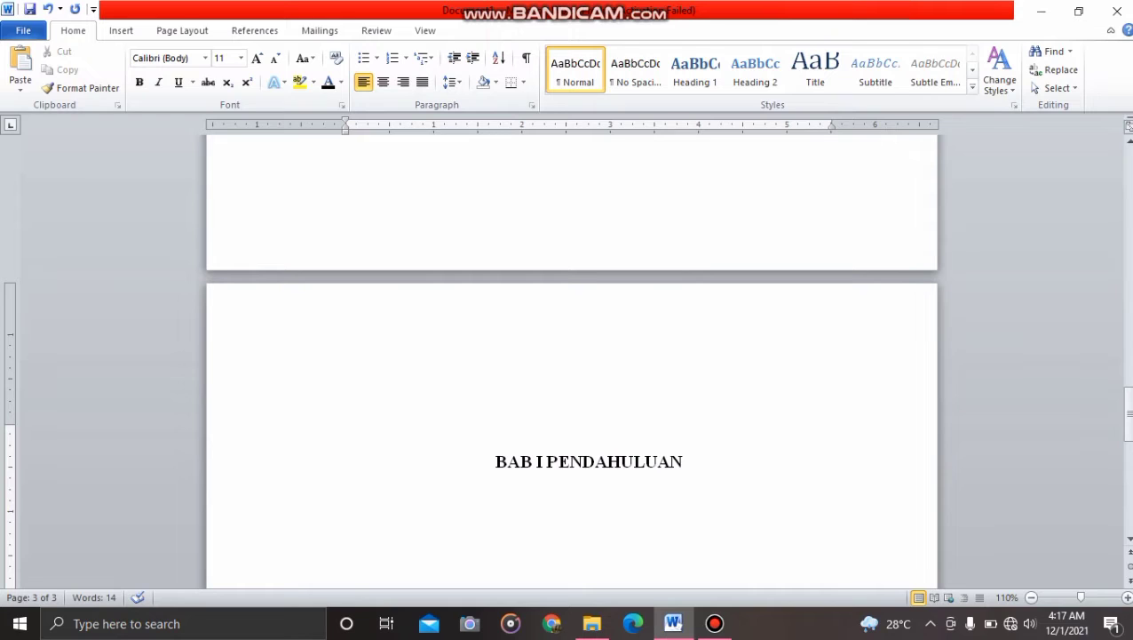
text(A. L)
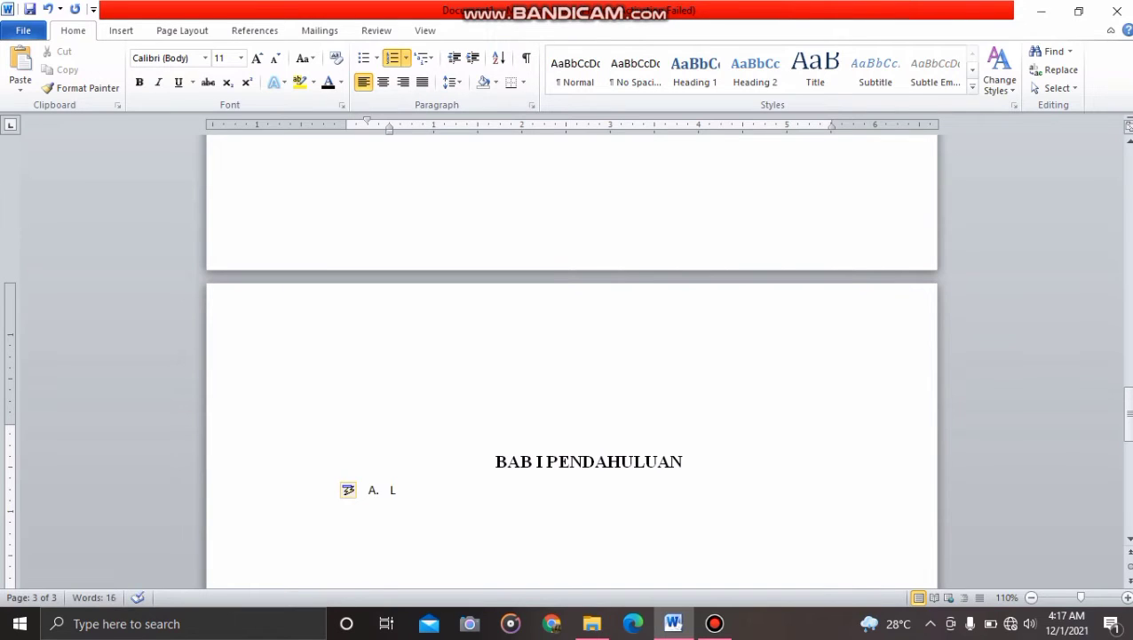
text(ATAR BELAKA)
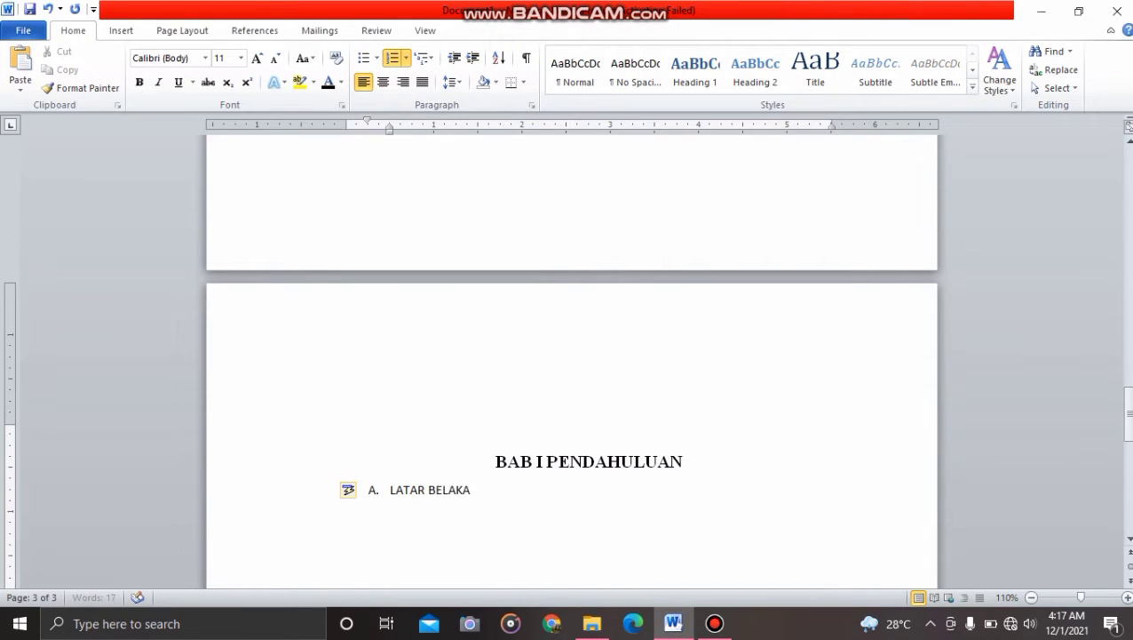
text(NG)
Apply the Heading 2 style to the LATAR BELAKANG subheading.
drag(494, 489, 369, 488)
click(372, 489)
drag(513, 493, 363, 493)
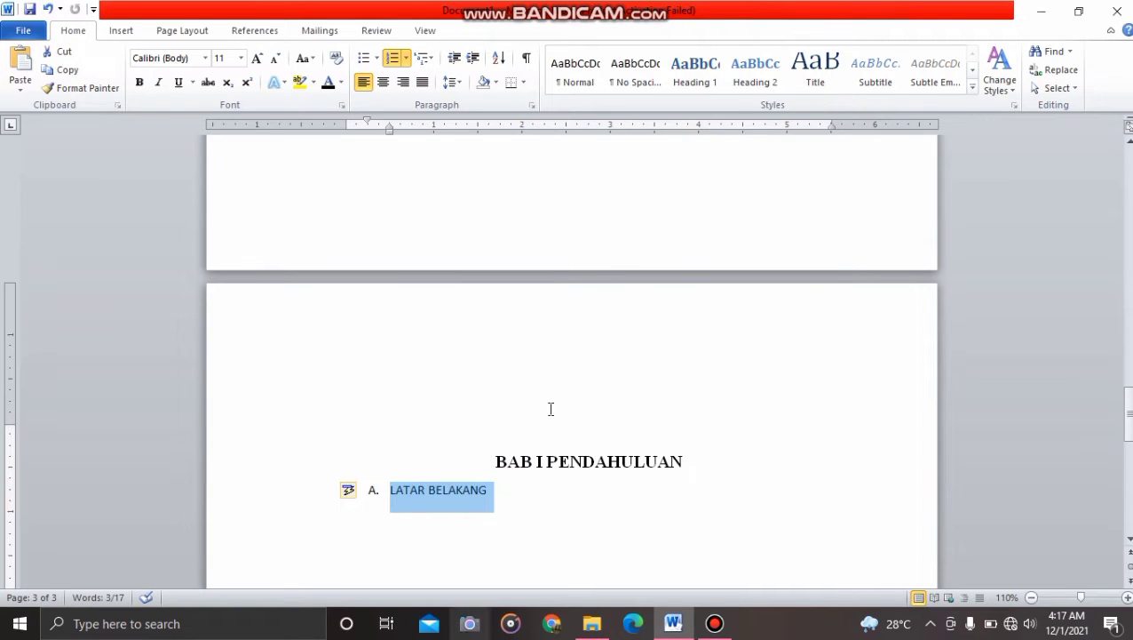
click(738, 87)
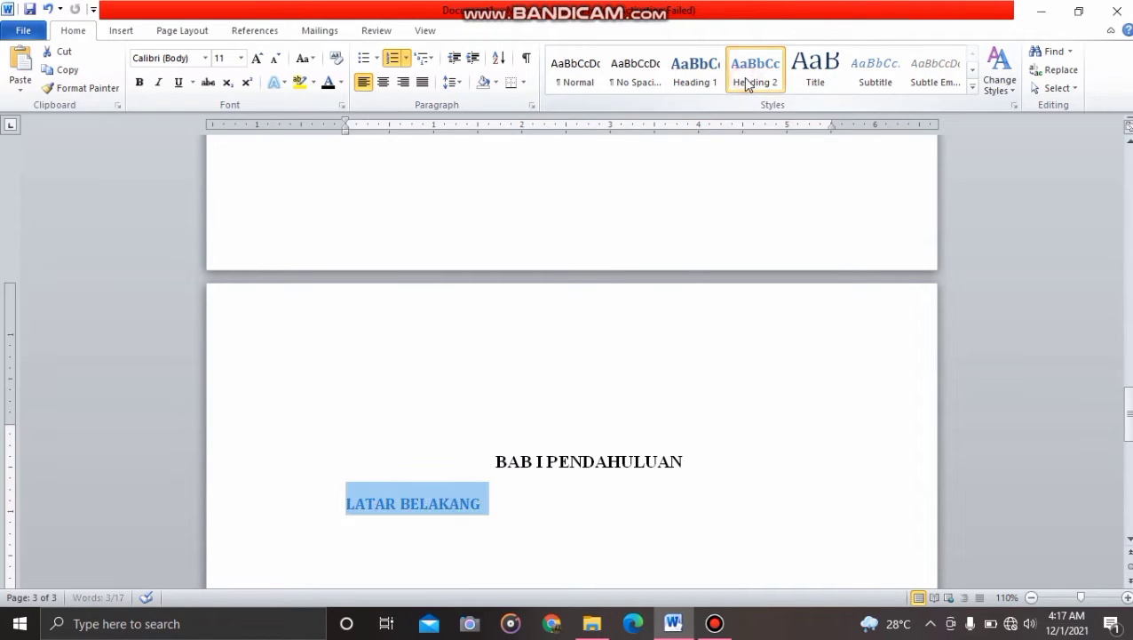
Format the LATAR BELAKANG subheading in Times New Roman, size 12, with black font color.
click(207, 60)
click(247, 155)
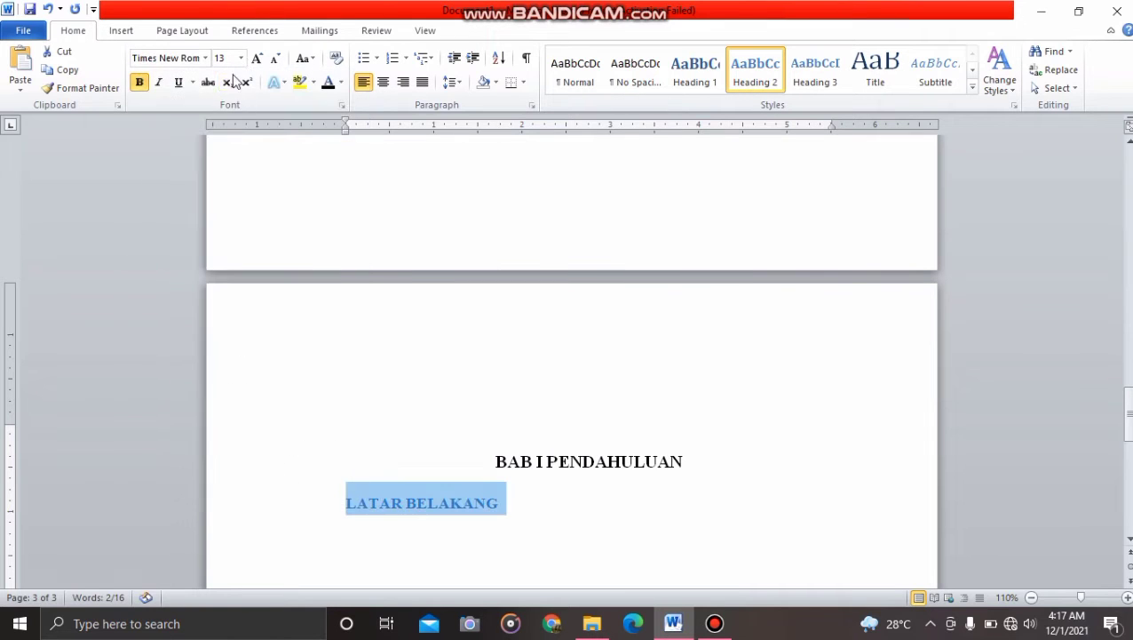
click(240, 58)
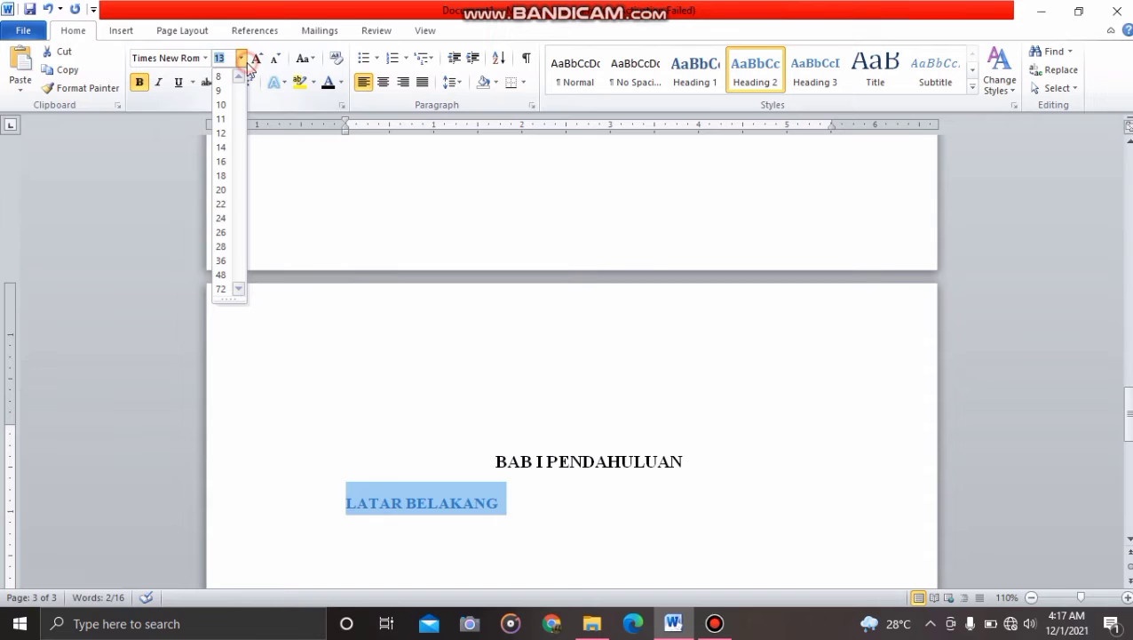
click(221, 133)
click(341, 82)
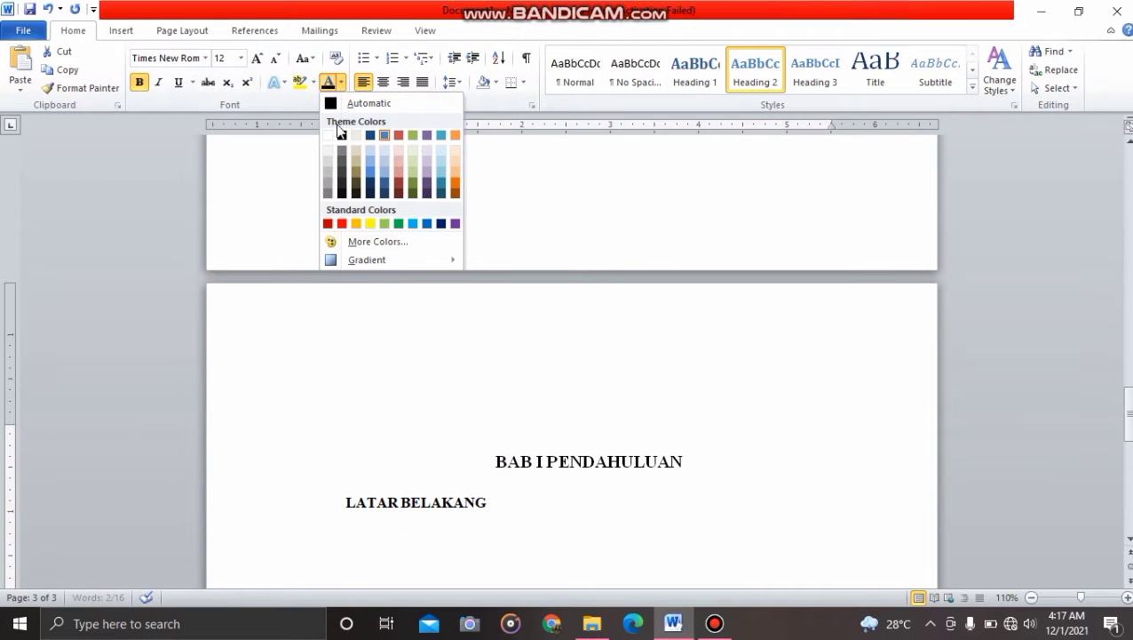
click(341, 134)
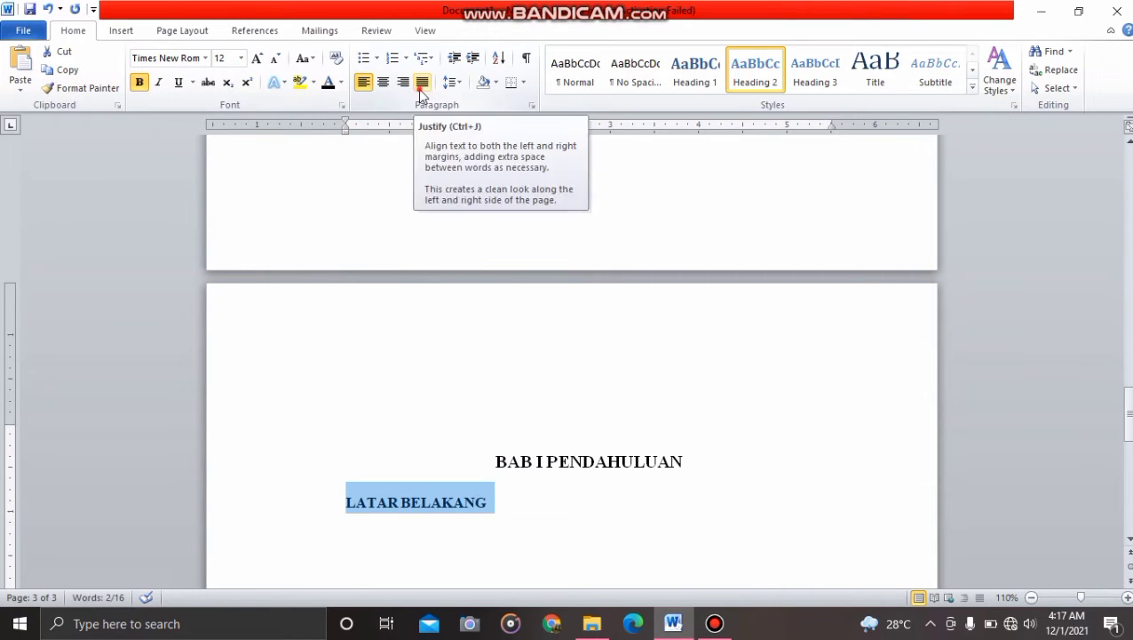
Justify the LATAR BELAKANG subheading and set its line spacing to 1.5.
click(419, 88)
click(451, 87)
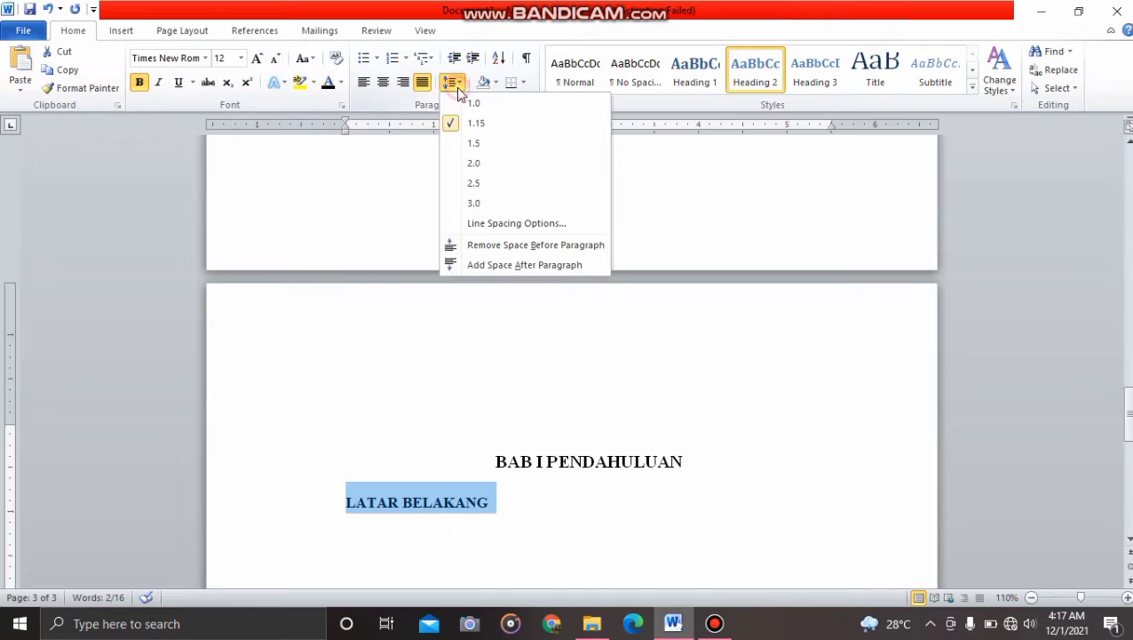
click(466, 144)
Turn the LATAR BELAKANG subheading into a list item lettered A.
click(340, 511)
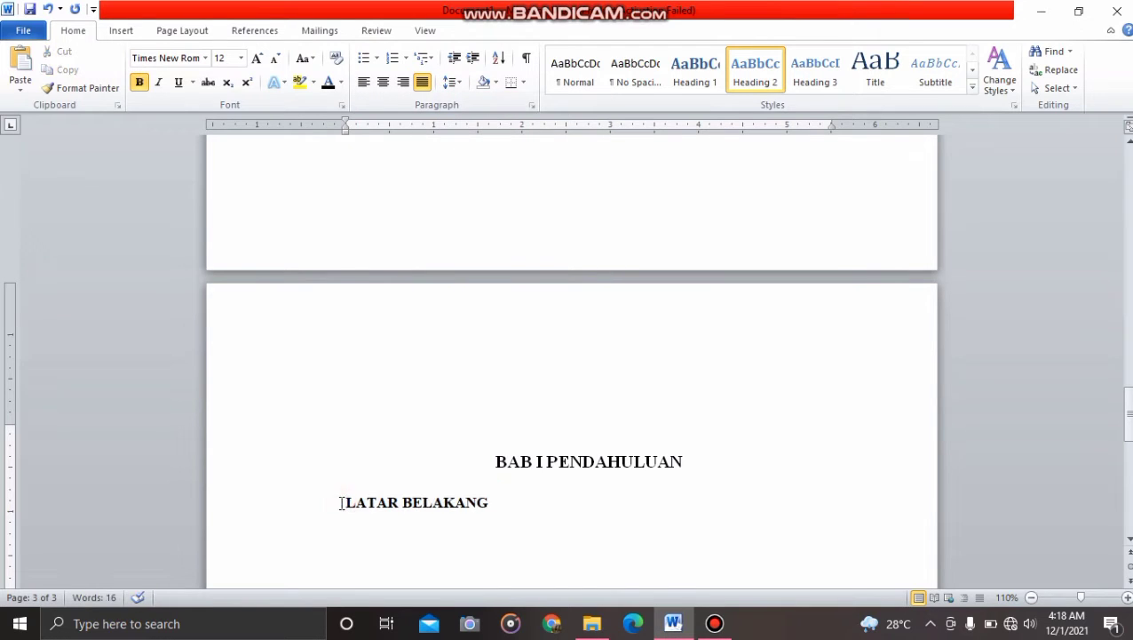
text(A.)
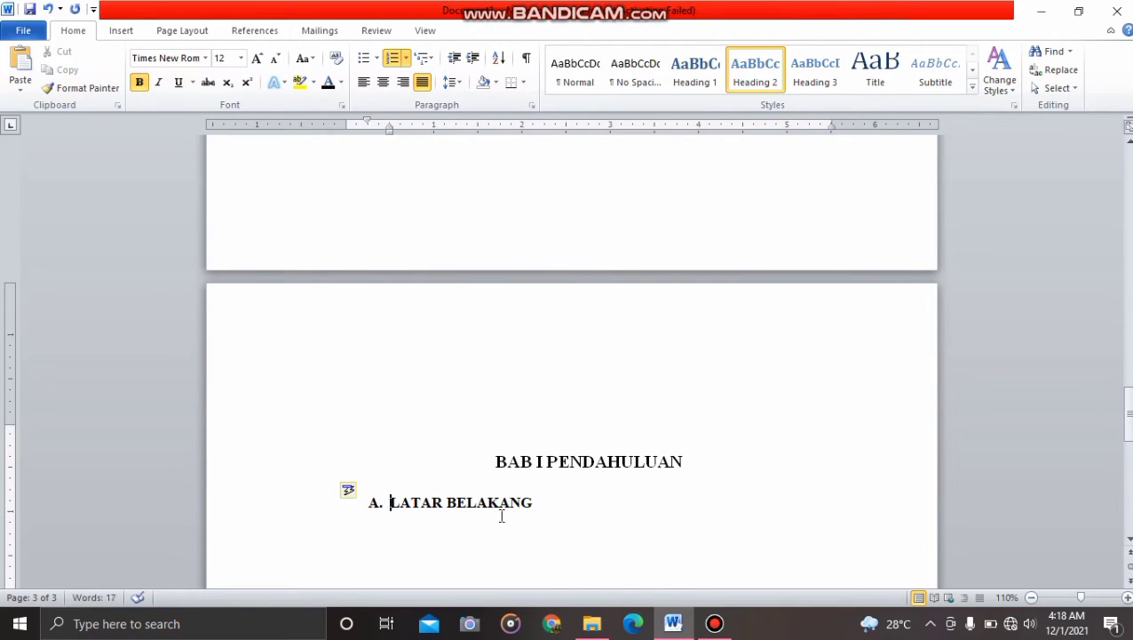
click(585, 511)
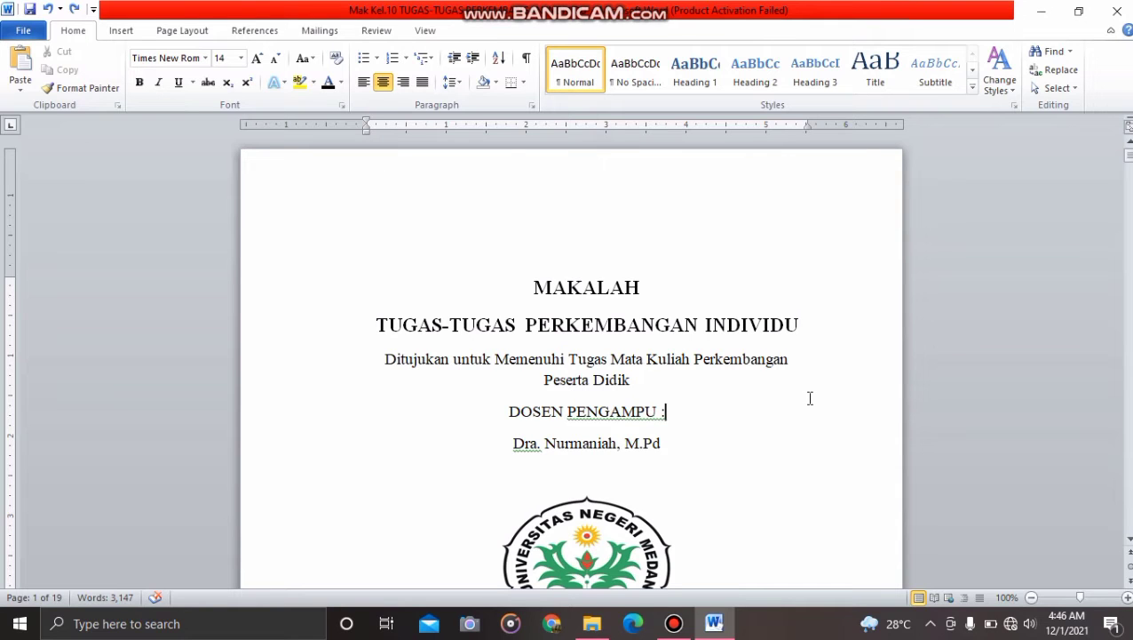
Look through the finished makalah from the cover to BAB I and examine the heading styles of BAB I PENDAHULUAN and LATAR BELAKANG.
scroll(810, 398, down, 15)
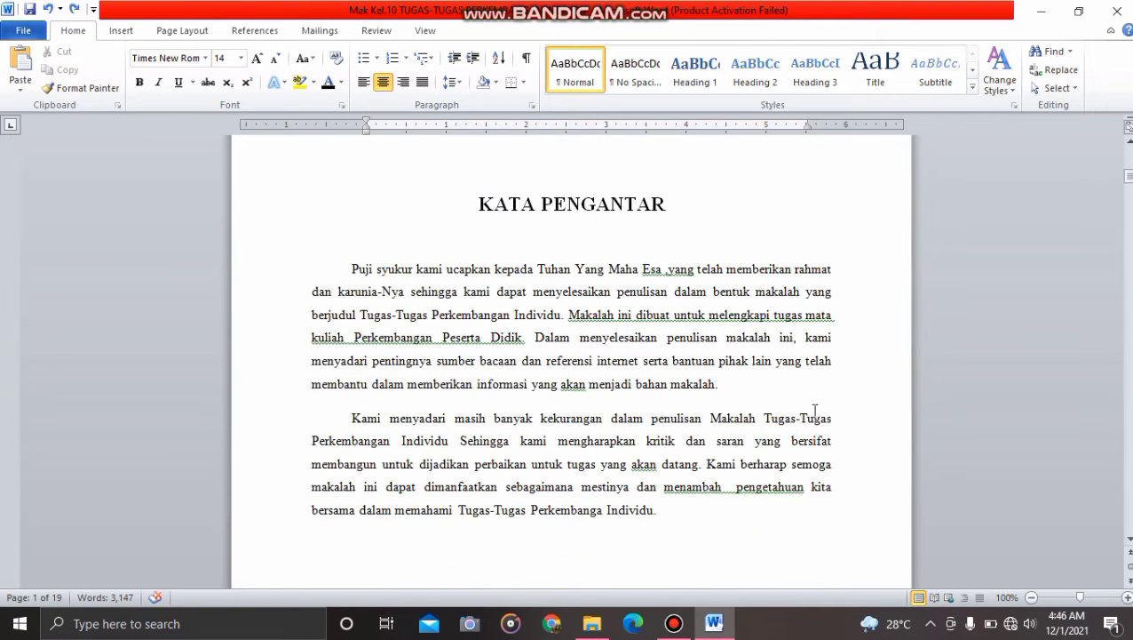
scroll(814, 405, down, 10)
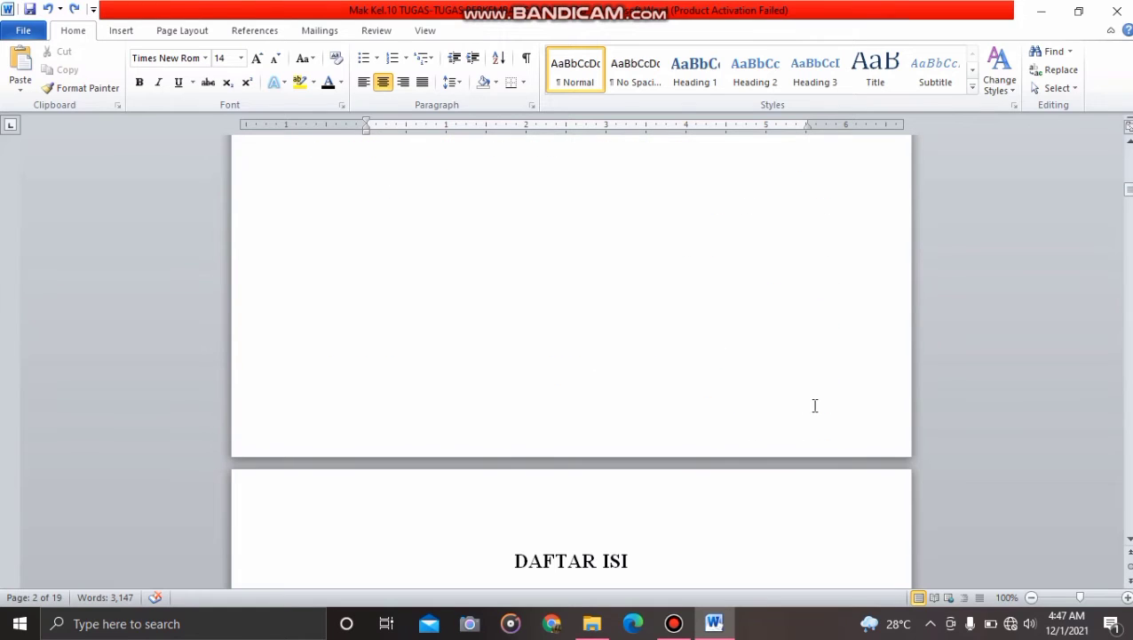
scroll(814, 403, down, 8)
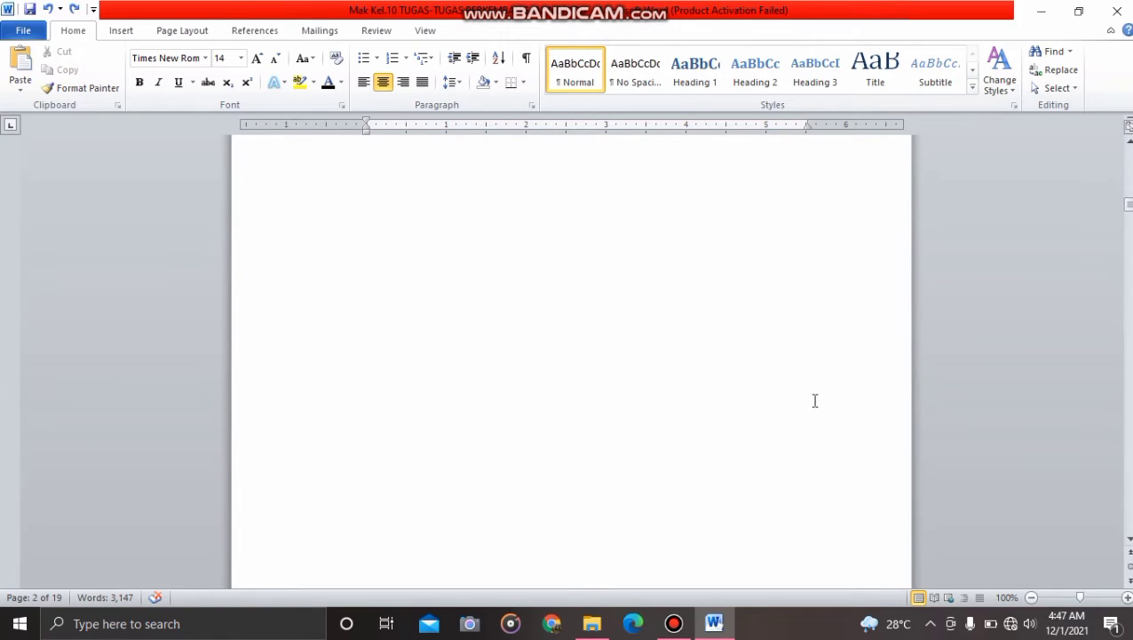
scroll(815, 401, down, 7)
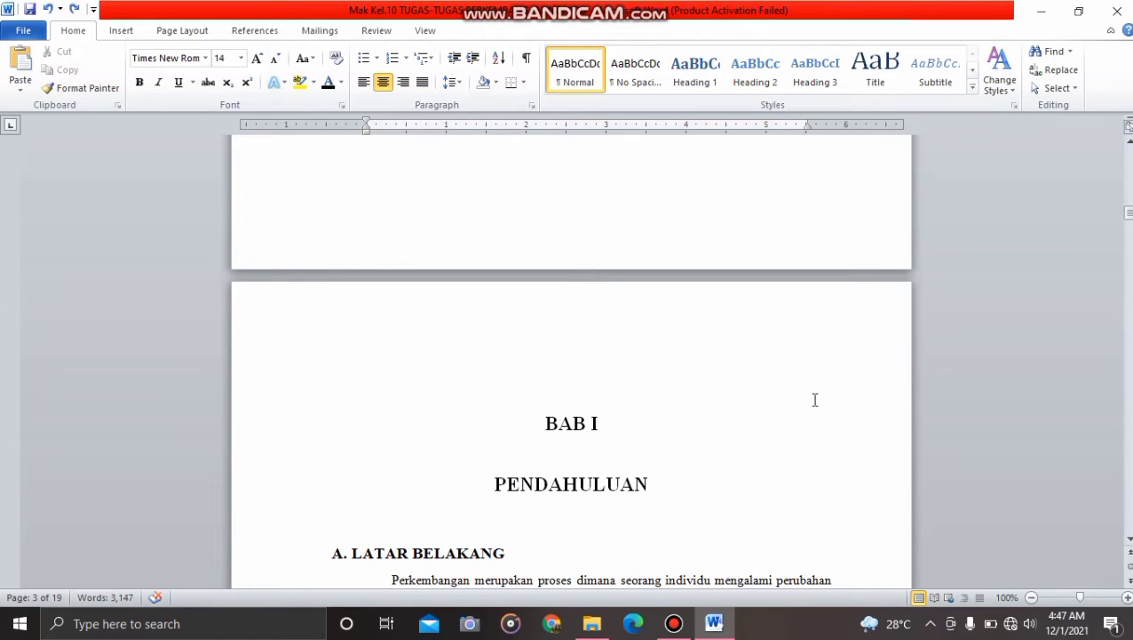
scroll(814, 401, down, 4)
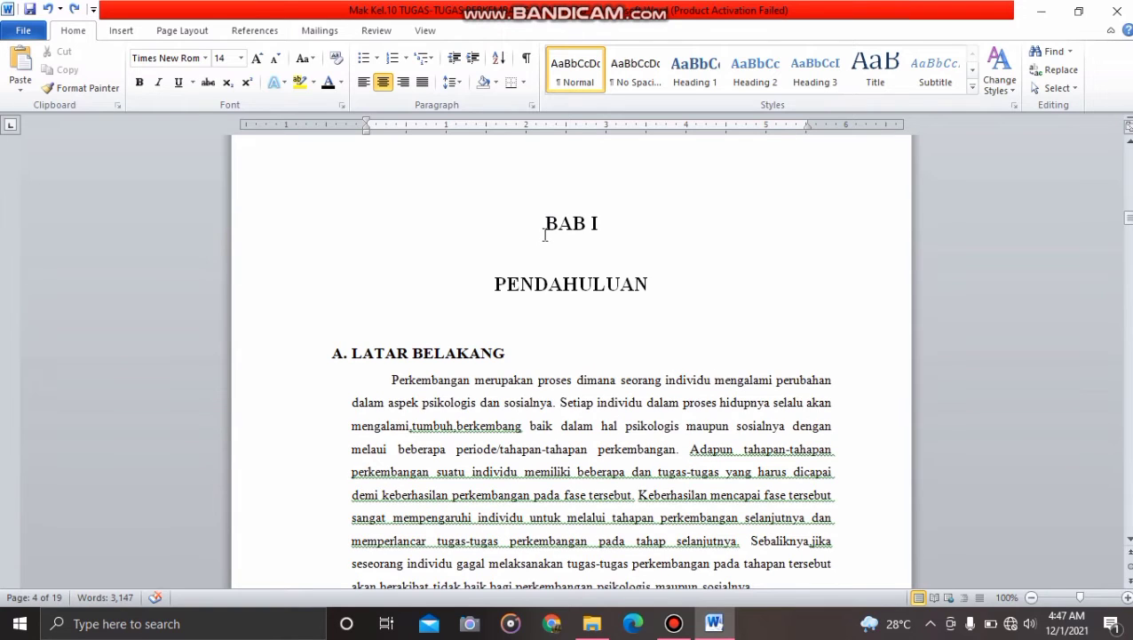
drag(545, 227, 578, 286)
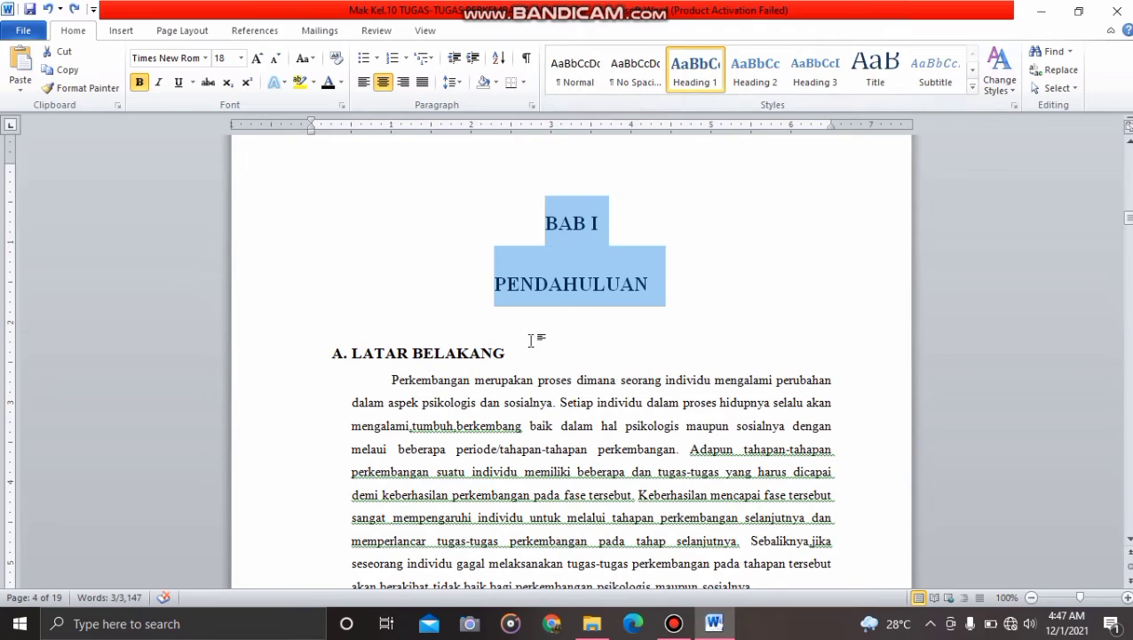
drag(523, 355, 351, 353)
click(755, 71)
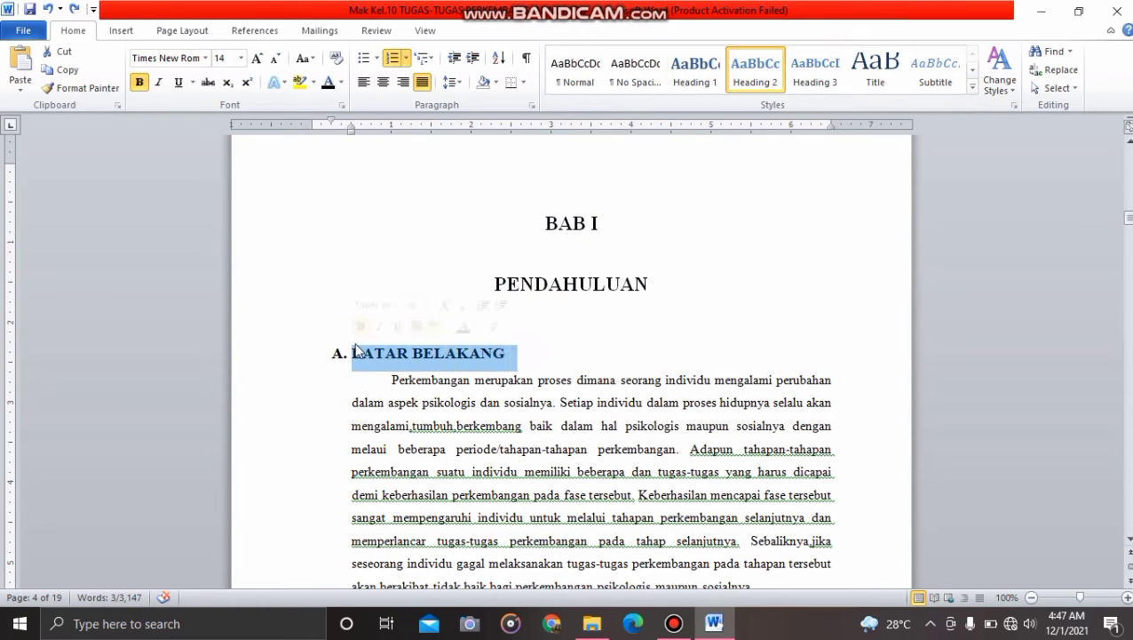
click(600, 349)
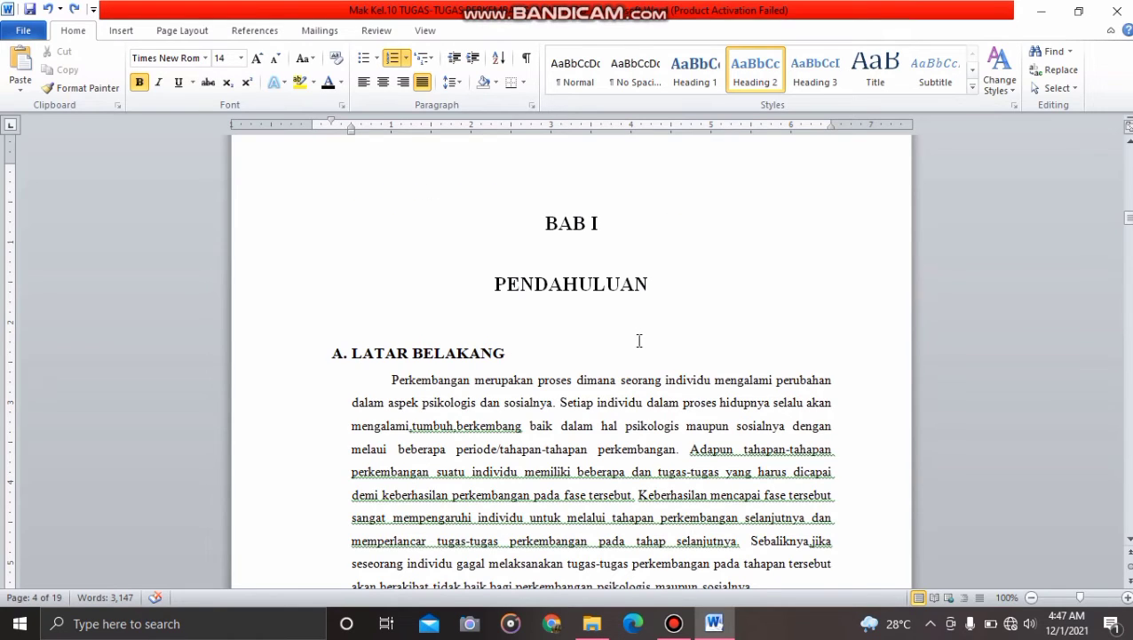
scroll(639, 340, down, 5)
scroll(639, 340, up, 5)
Show the Navigation Pane and use it to jump to the A. LATAR BELAKANG heading.
click(426, 32)
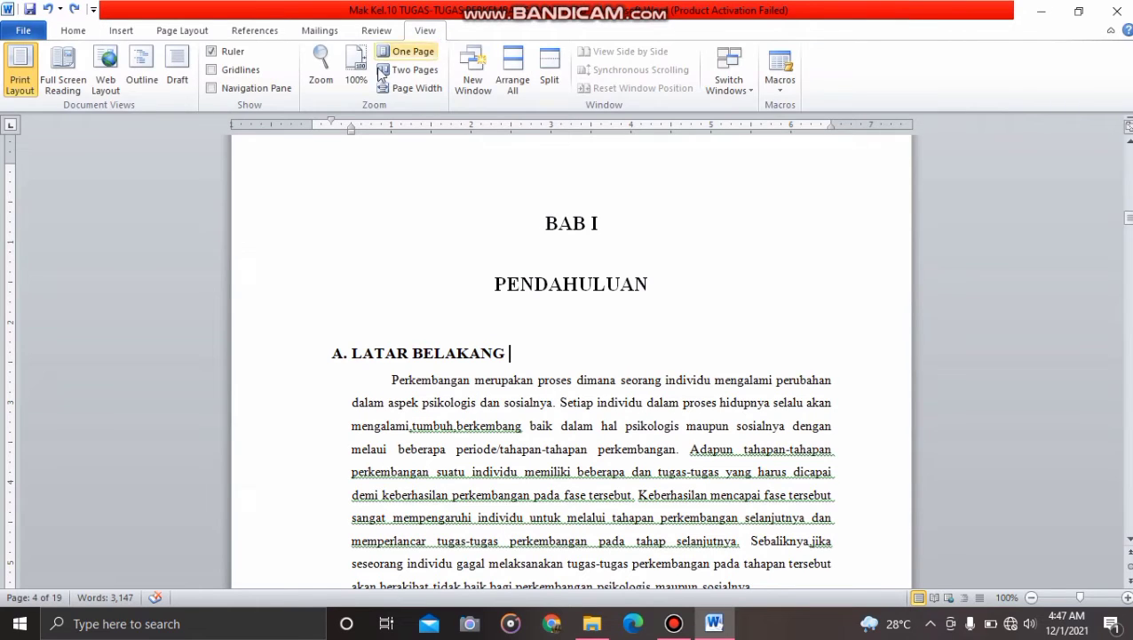
click(212, 89)
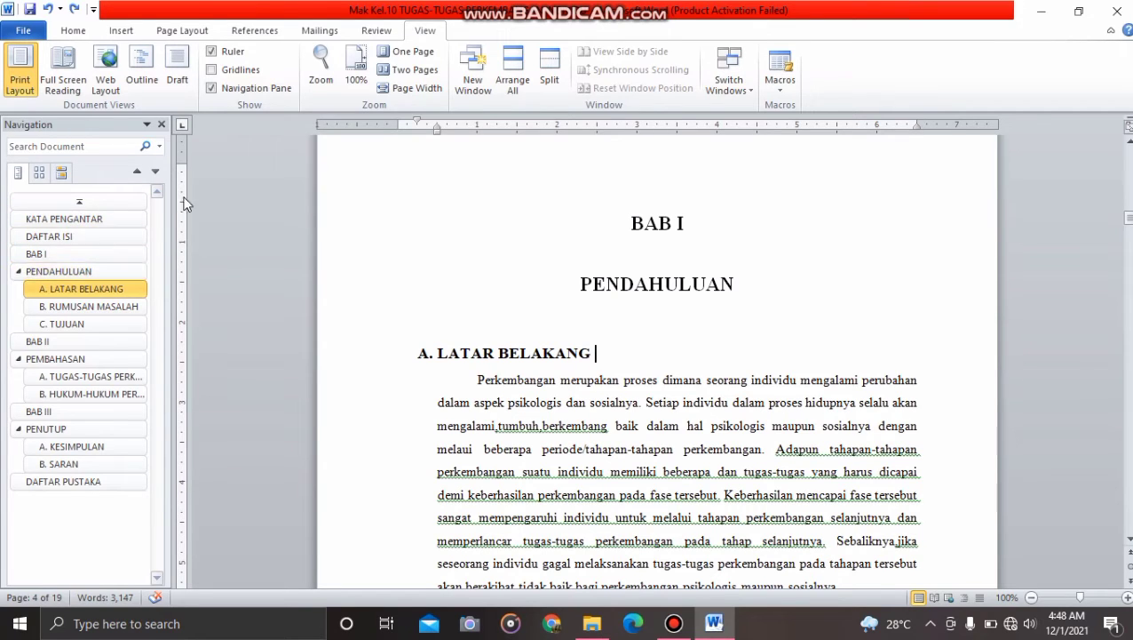
click(119, 292)
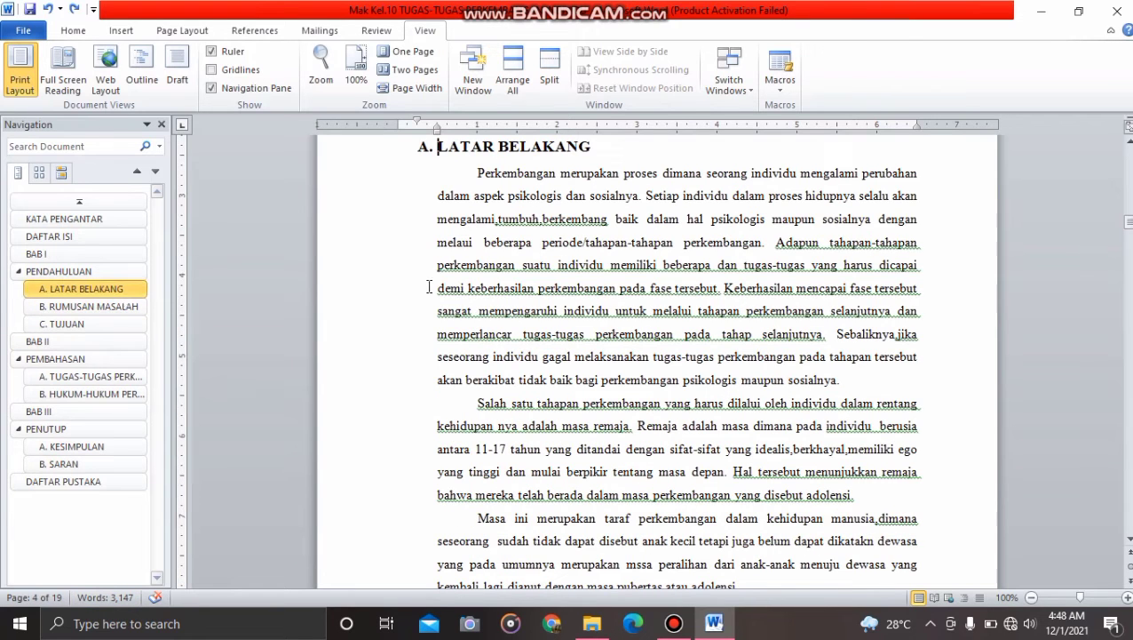
Insert a custom table of contents below the DAFTAR ISI heading, with dotted tab leaders, right-aligned page numbers, the From template format and 3 levels.
scroll(524, 297, up, 2)
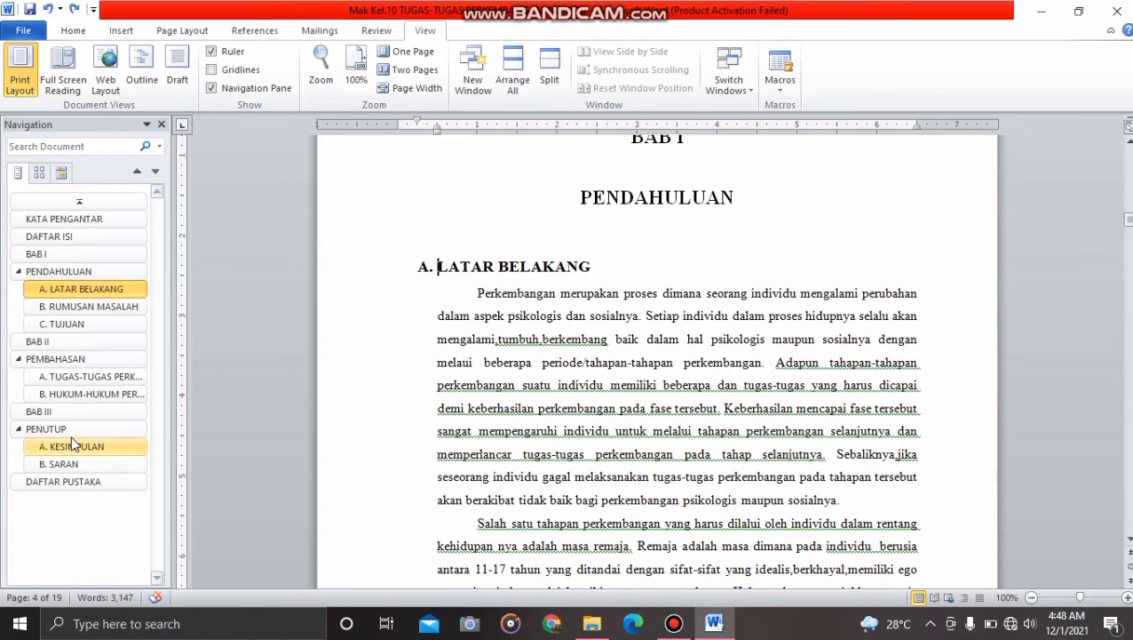
scroll(414, 338, up, 2)
scroll(416, 339, up, 1)
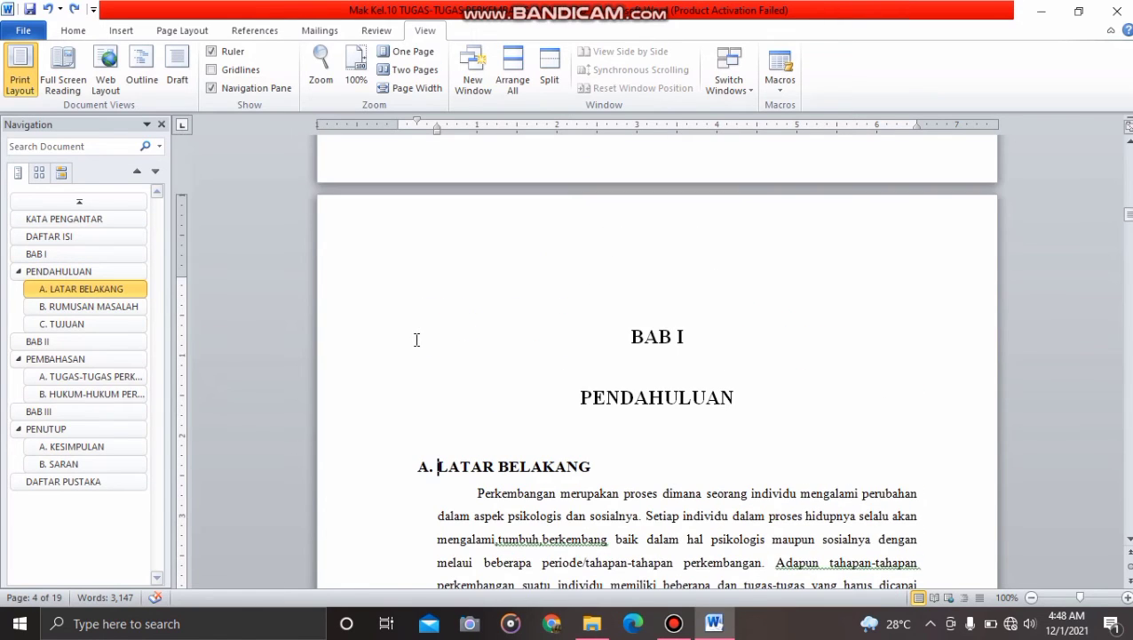
scroll(418, 338, up, 1)
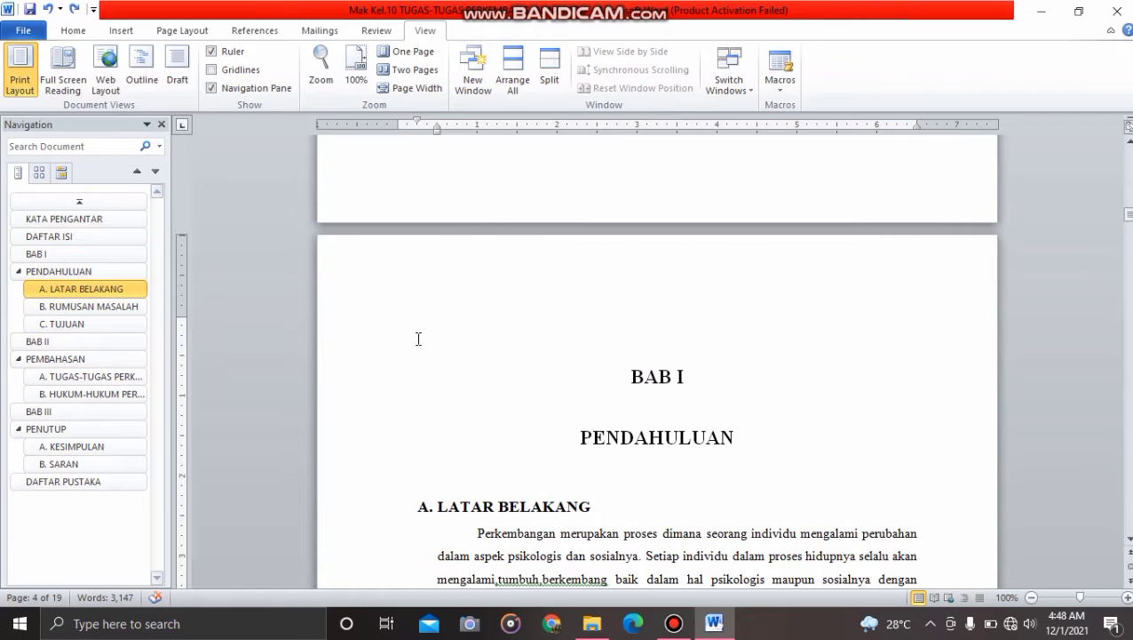
scroll(419, 339, up, 15)
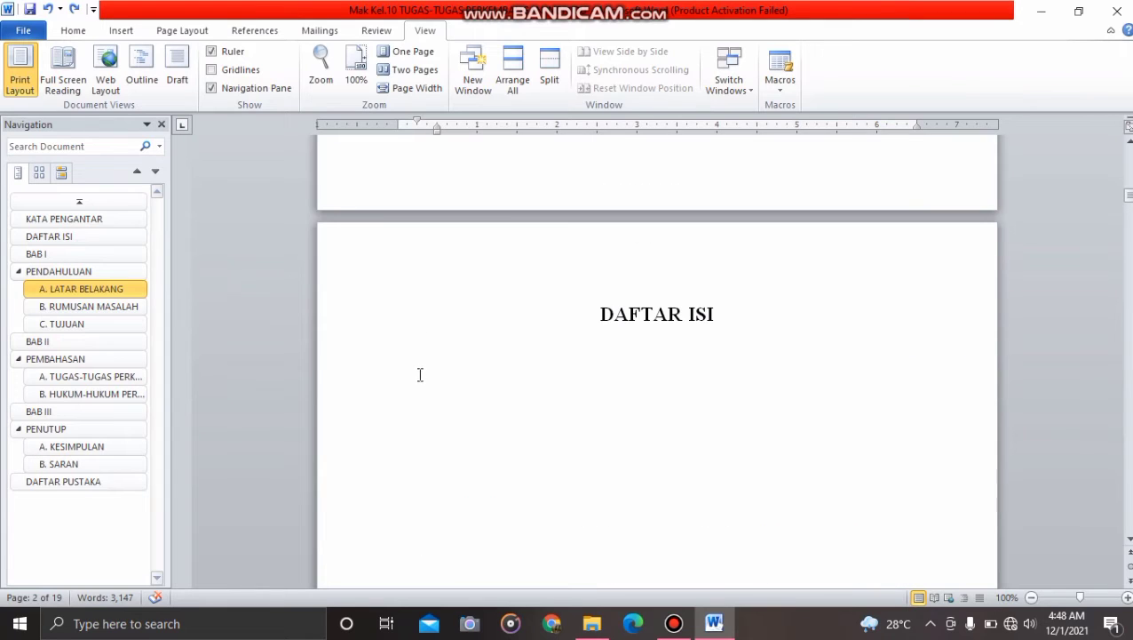
click(416, 364)
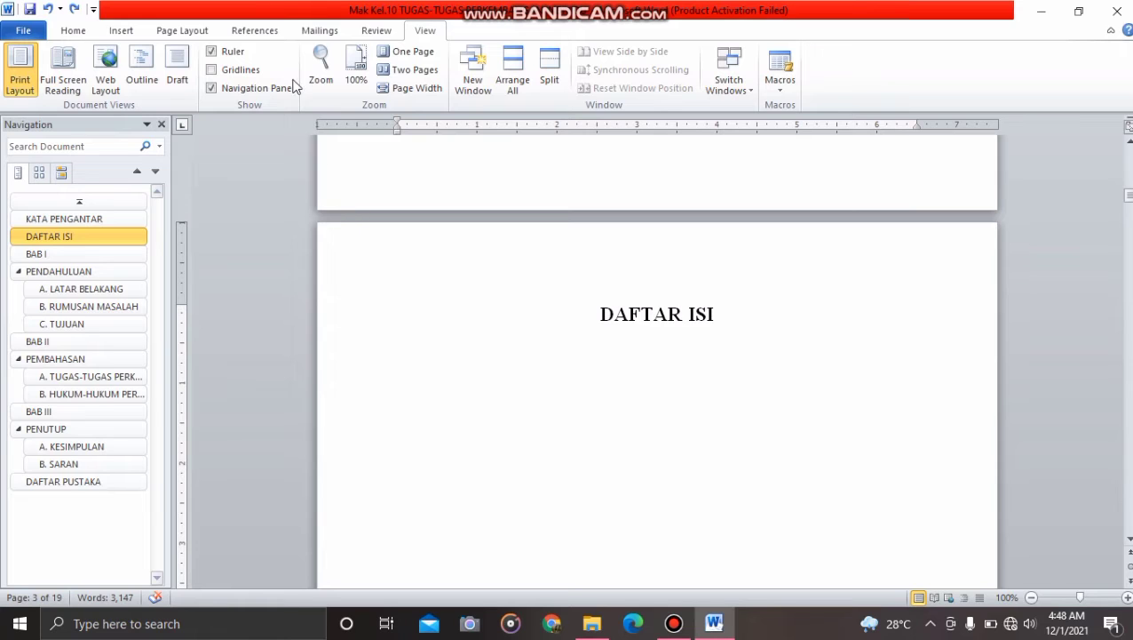
click(278, 37)
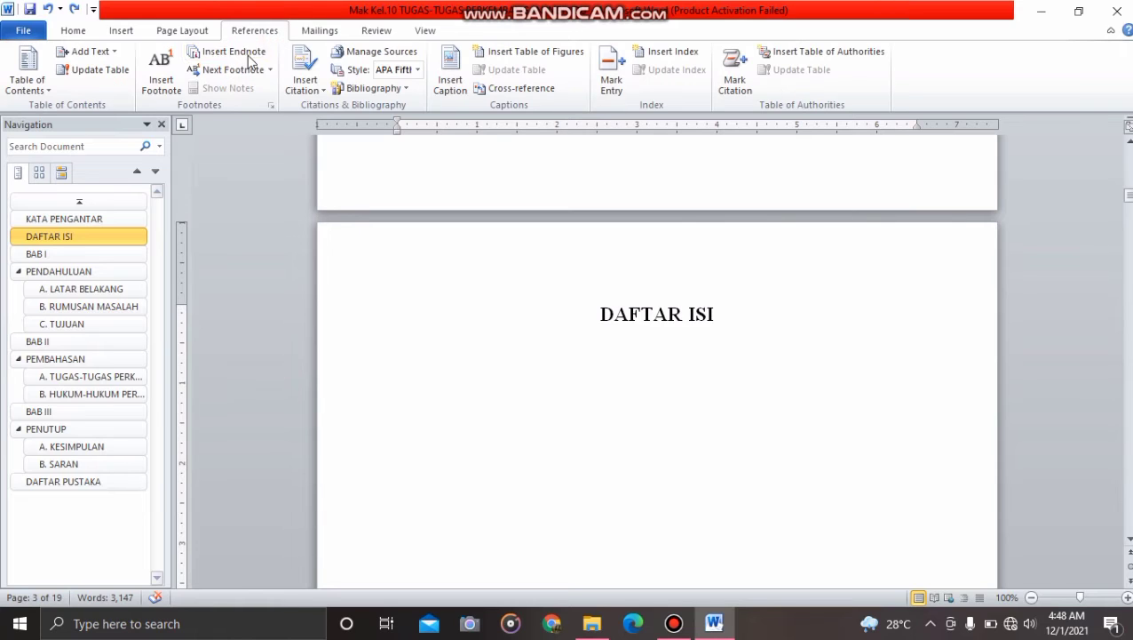
click(48, 92)
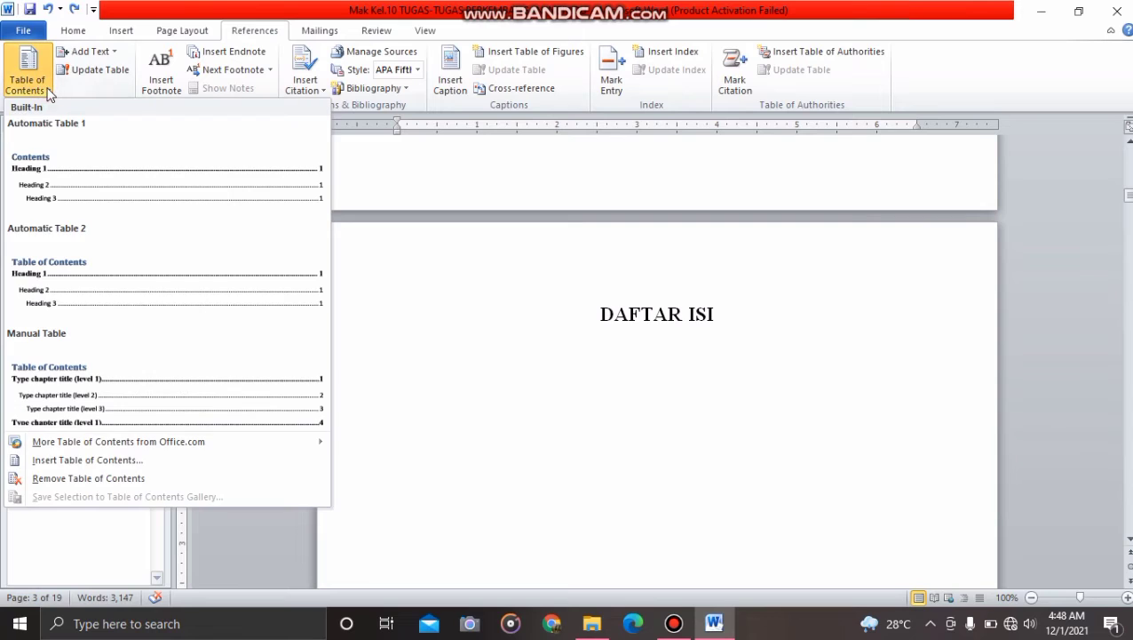
click(140, 460)
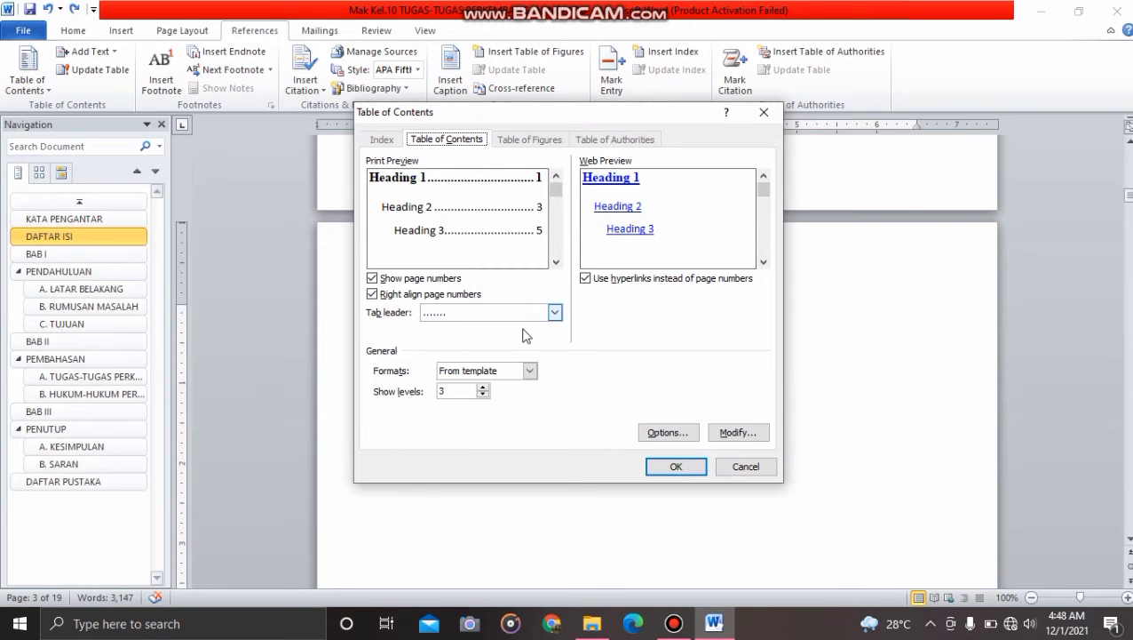
click(674, 466)
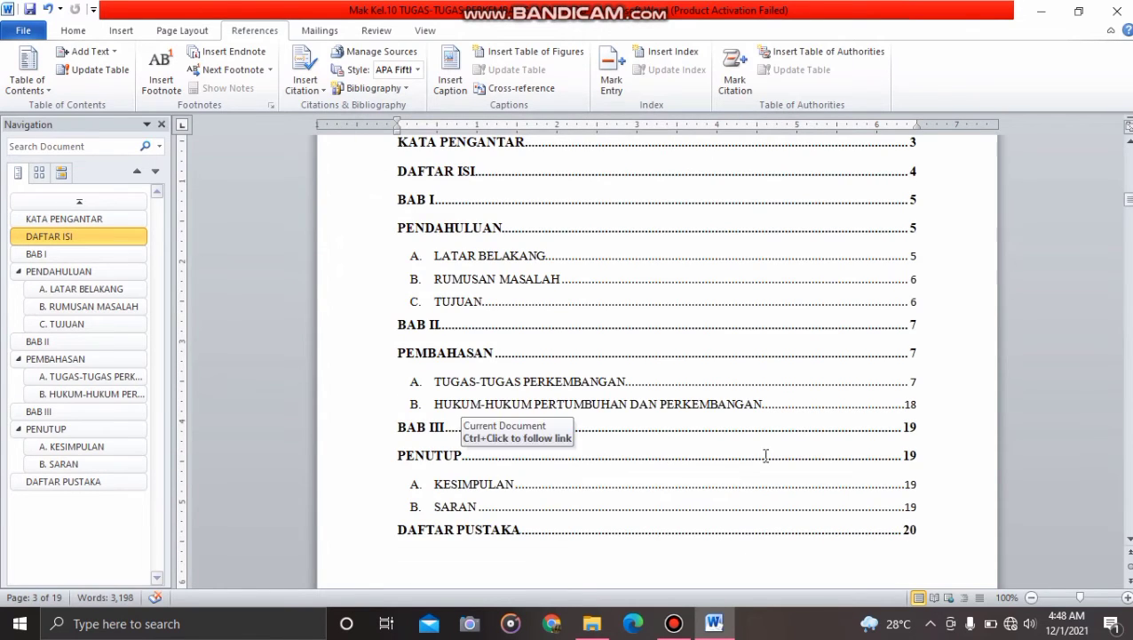
Toggle bold off and on again for the table of contents entries from KATA PENGANTAR to PENDAHULUAN.
scroll(524, 313, up, 1)
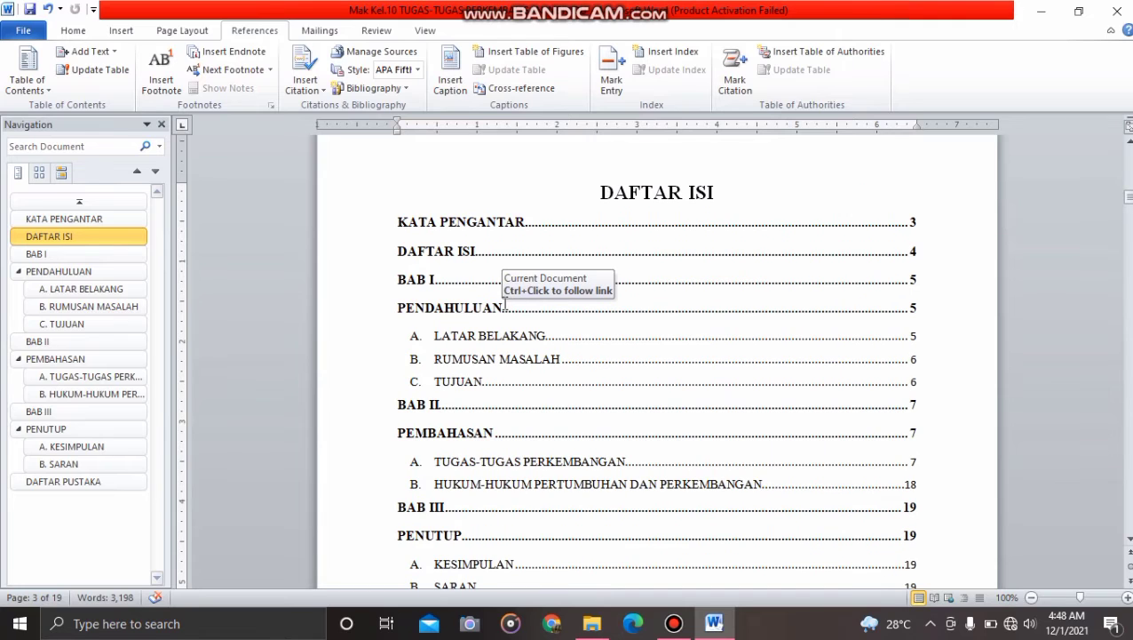
scroll(866, 390, down, 3)
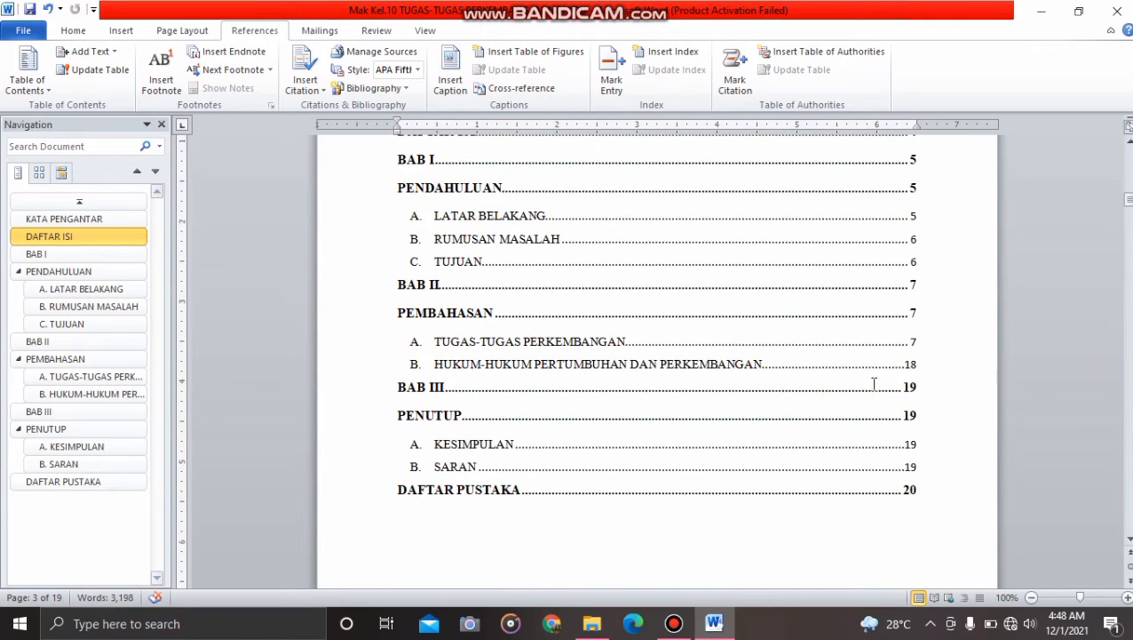
scroll(865, 427, up, 2)
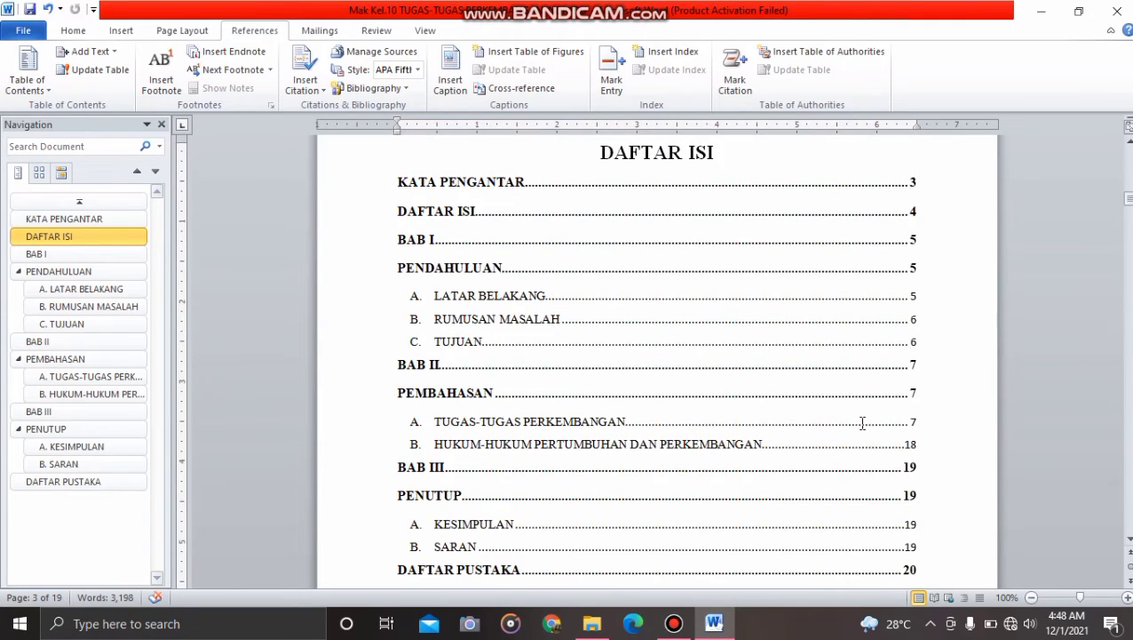
scroll(860, 418, up, 1)
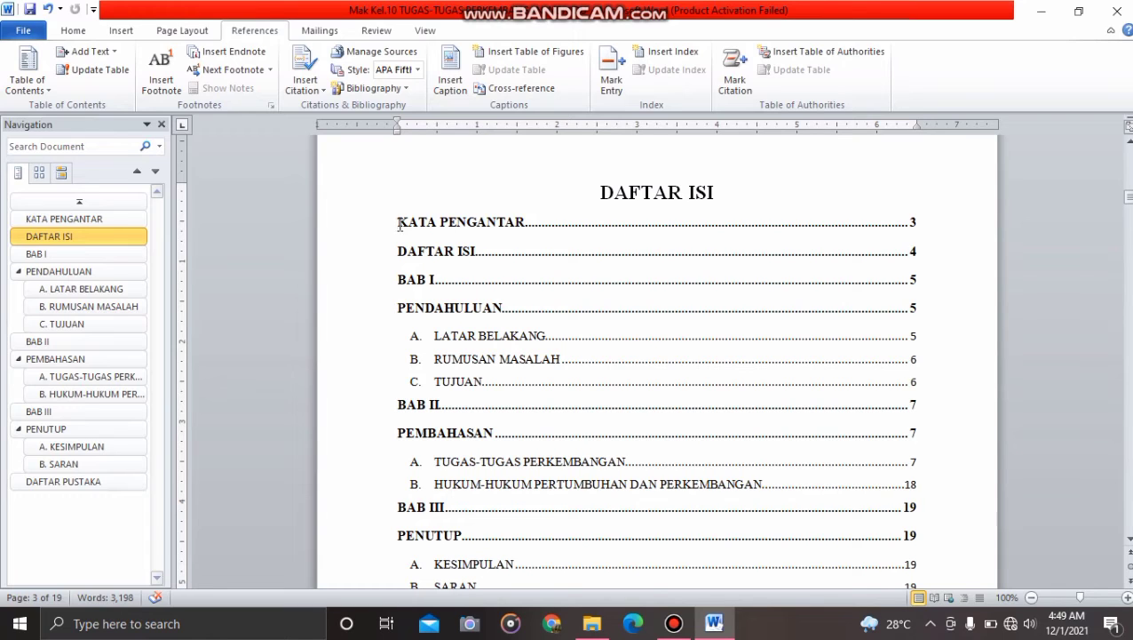
drag(398, 225, 554, 306)
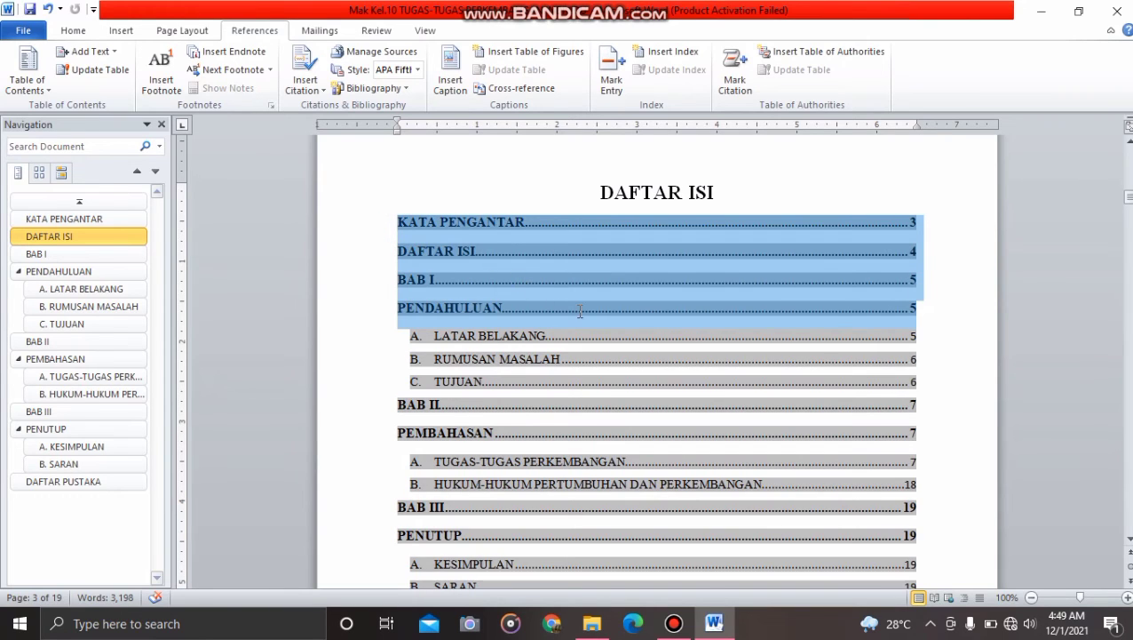
click(75, 30)
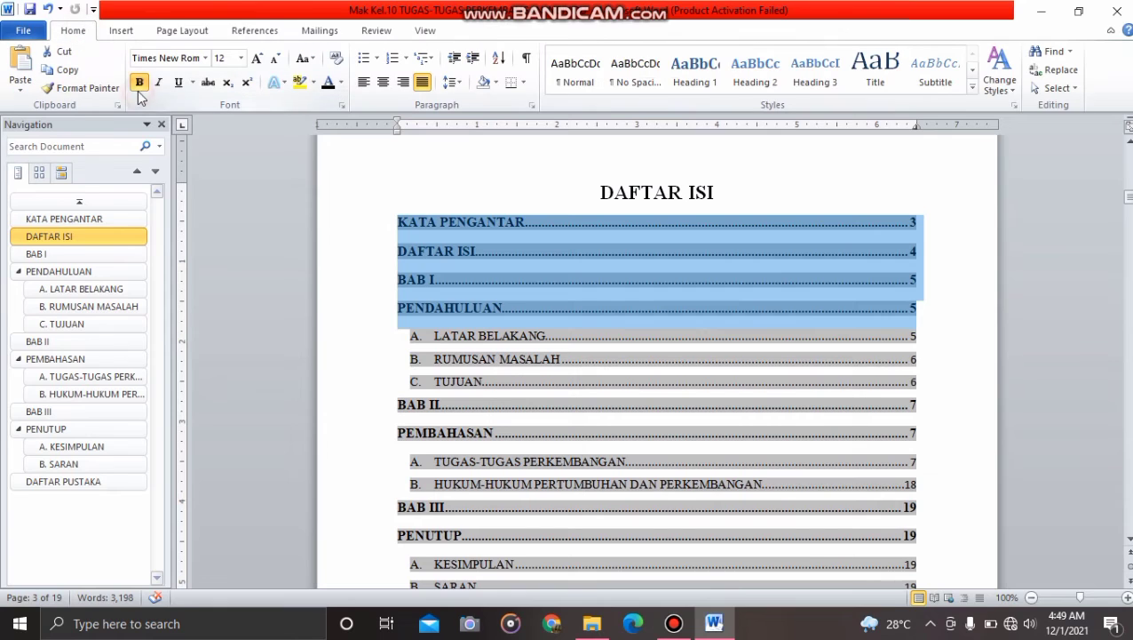
click(139, 83)
click(140, 82)
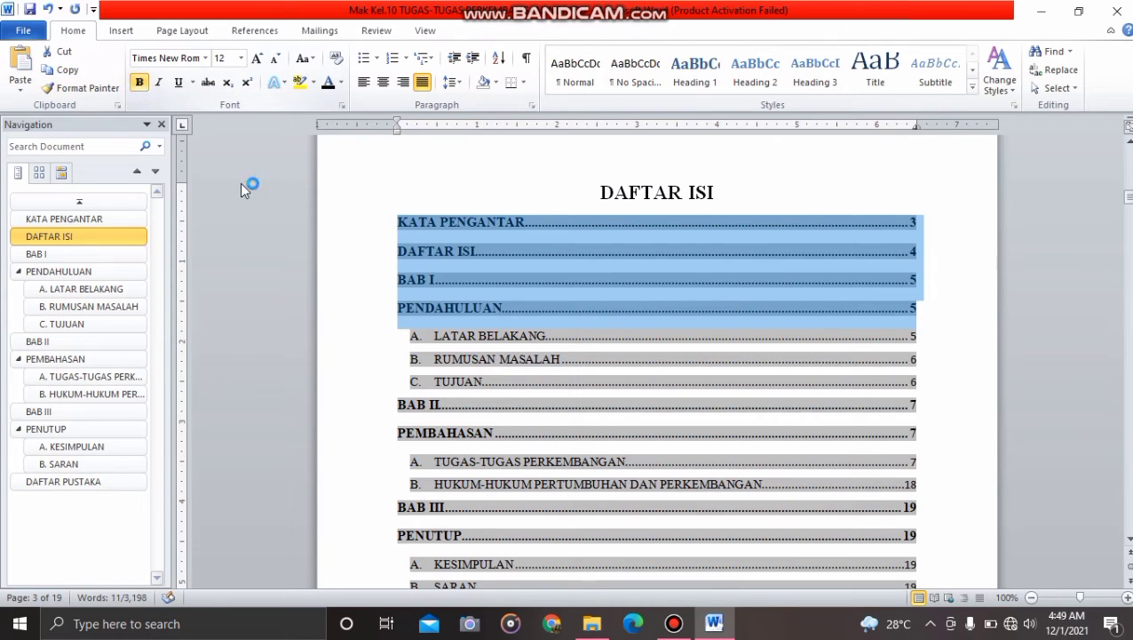
Remove the dot leader and page number after BAB I in the table of contents and join it with PENDAHULUAN on one line.
click(392, 307)
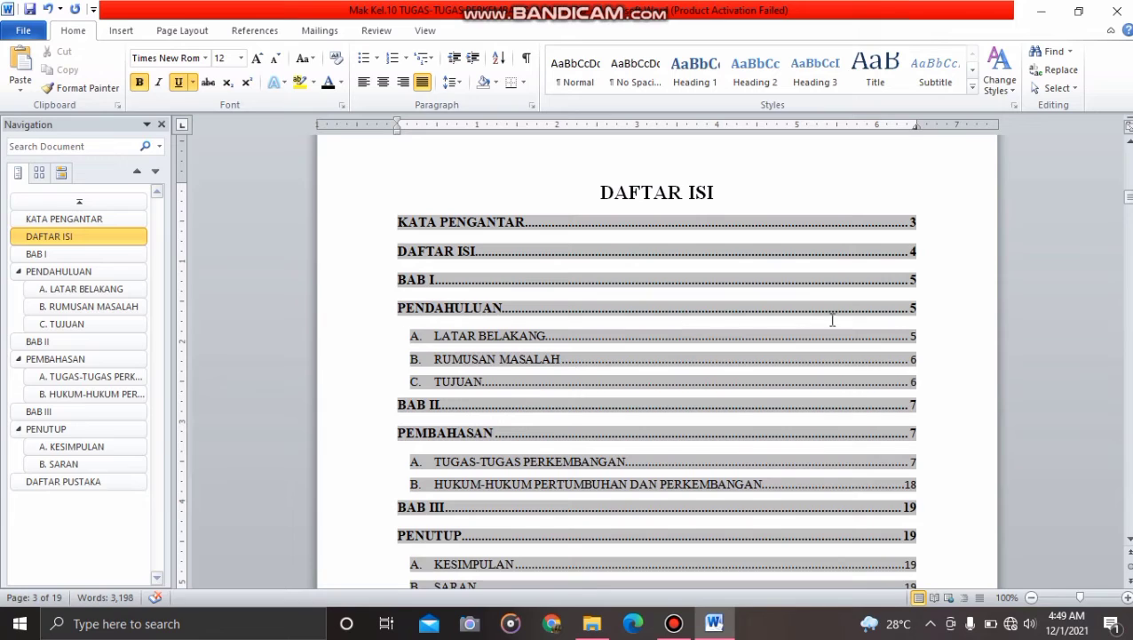
drag(920, 283, 901, 280)
drag(667, 279, 632, 282)
key(BackSpace)
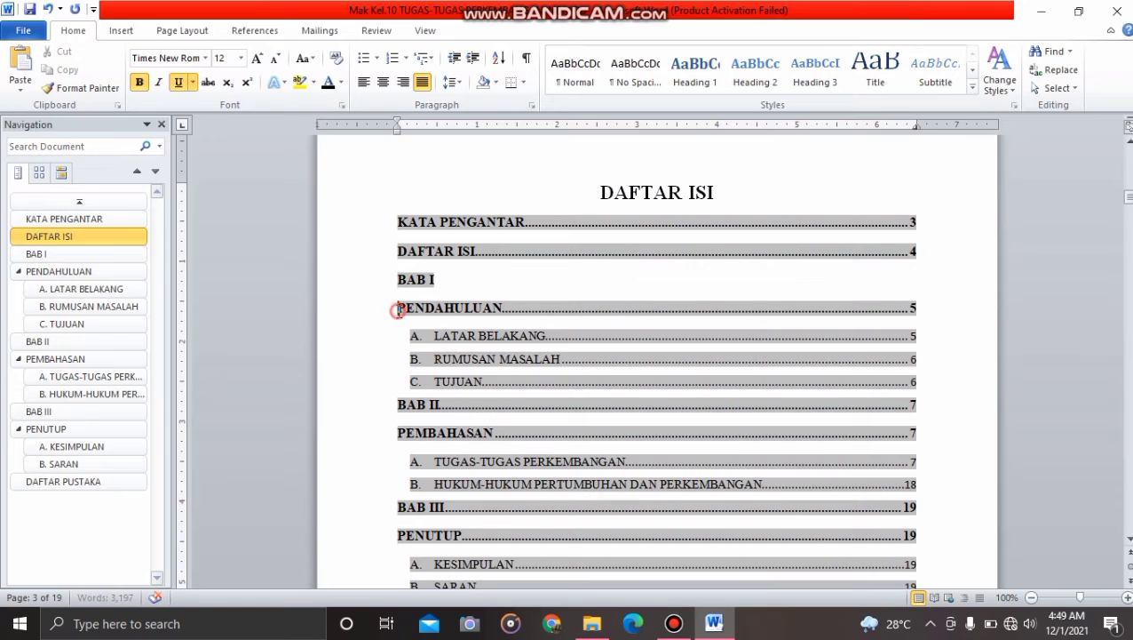
key(BackSpace)
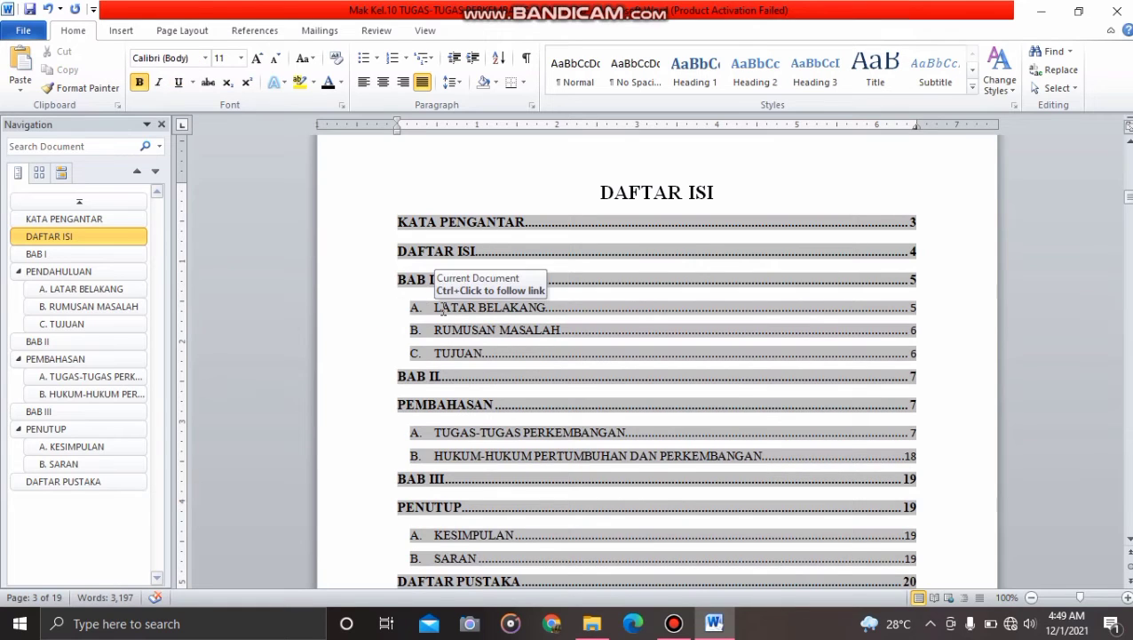
Remove the dot leader and page number after BAB II in the table of contents and join it with PEMBAHASAN on one line.
double_click(914, 377)
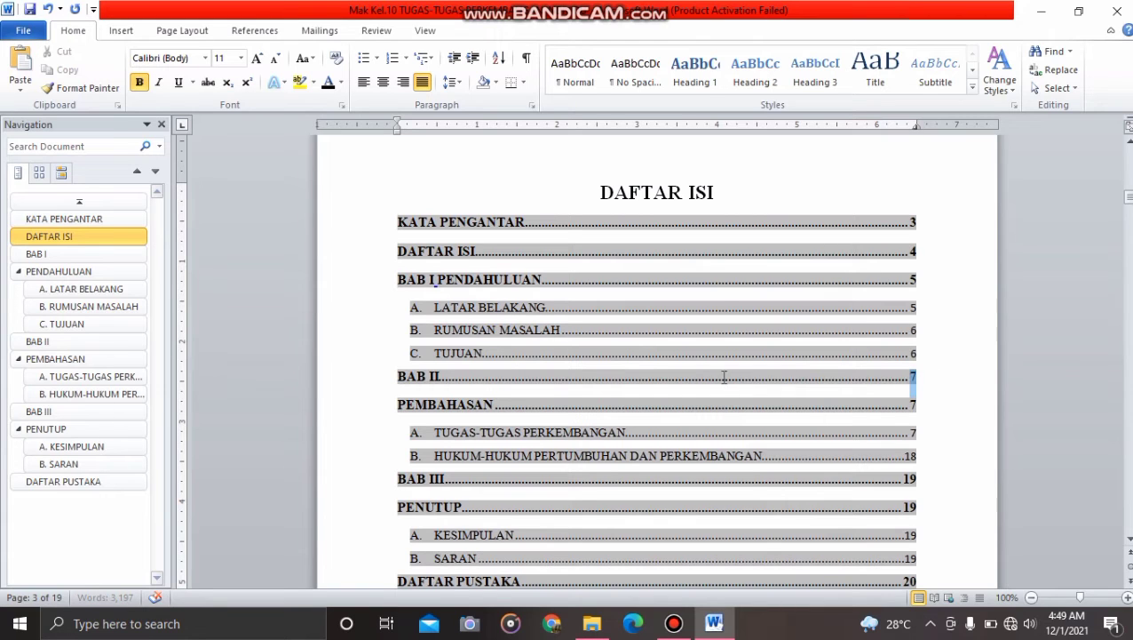
key(shift+Left)
key(BackSpace)
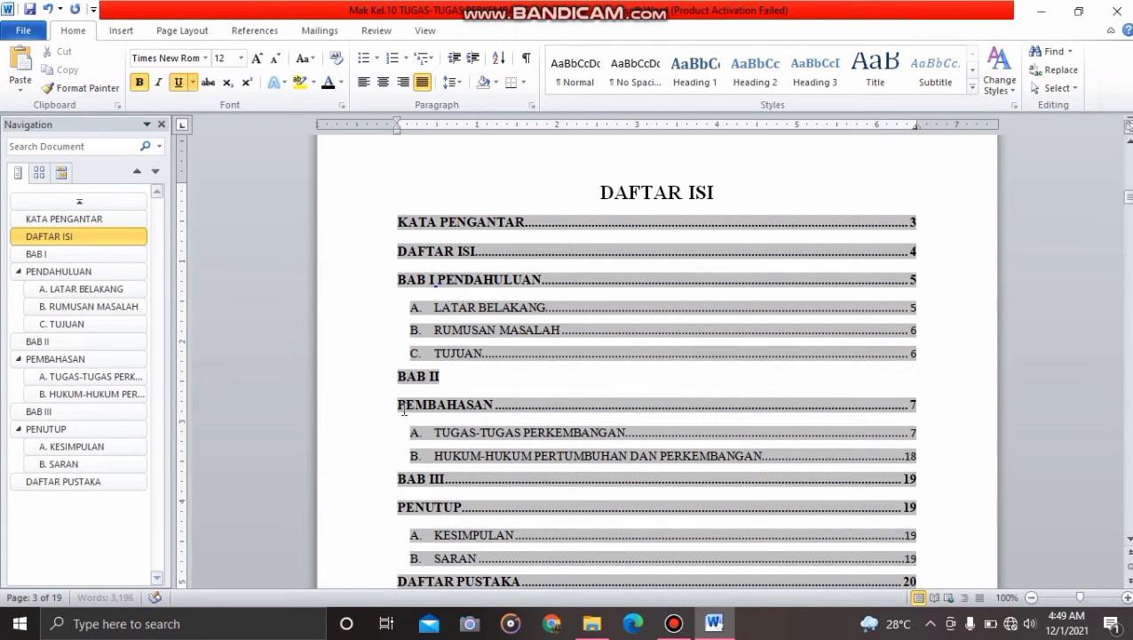
click(397, 405)
key(BackSpace)
Remove the dot leader and page number after BAB III, join it with PENUTUP on one line, and review the table of contents.
scroll(755, 370, down, 3)
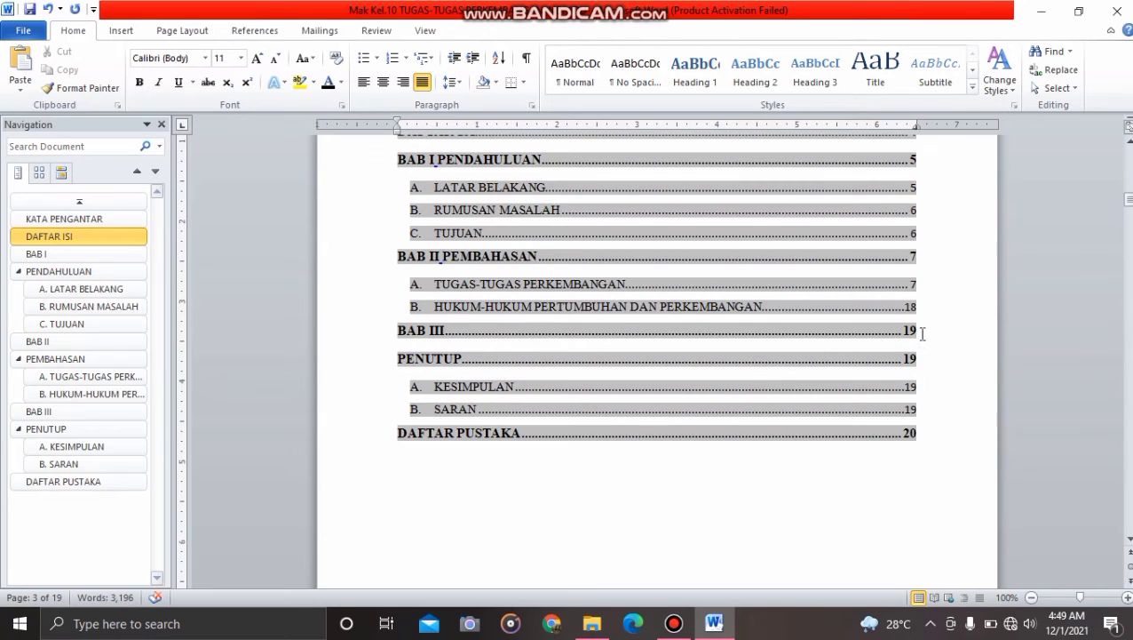
click(923, 332)
key(shift+Left)
key(shift+Left)
key(shift+Left)
key(BackSpace)
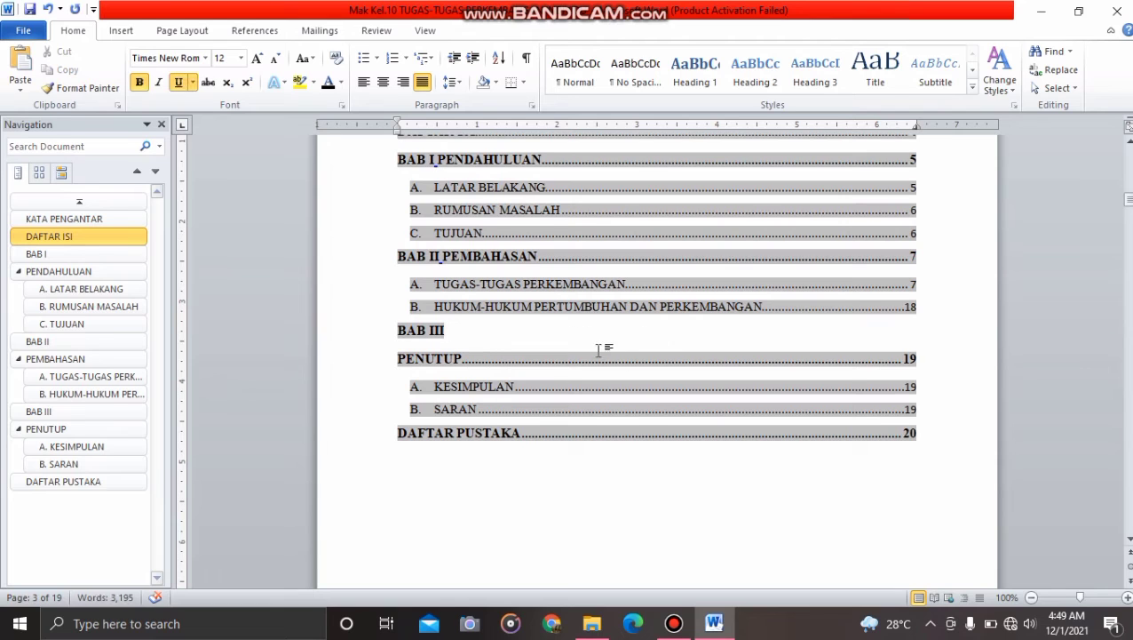
click(390, 361)
key(BackSpace)
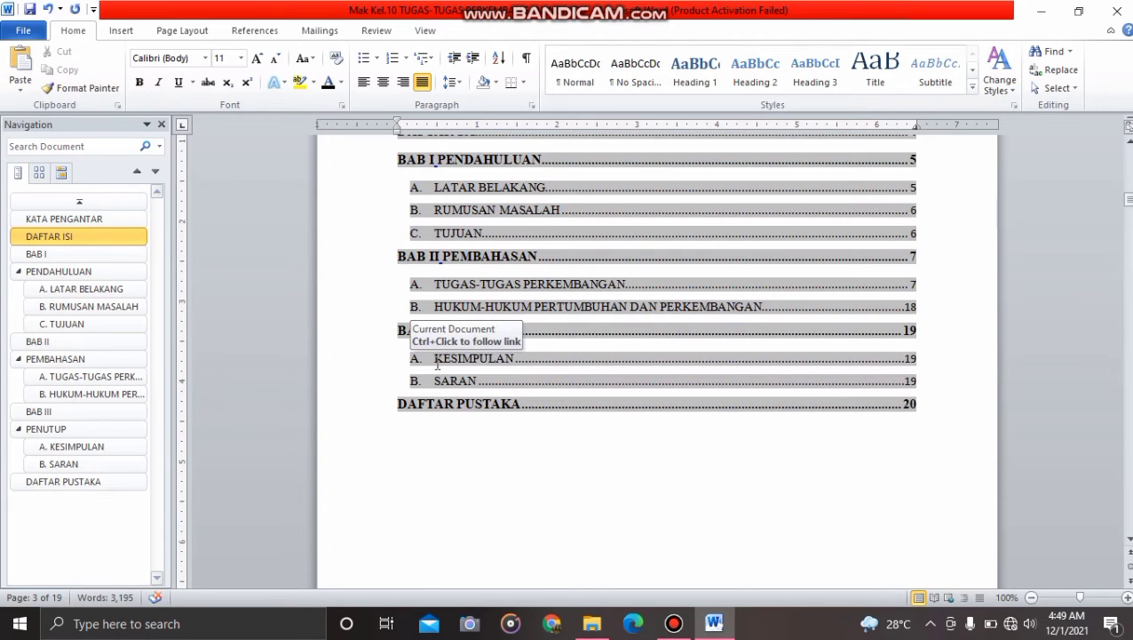
scroll(663, 320, up, 3)
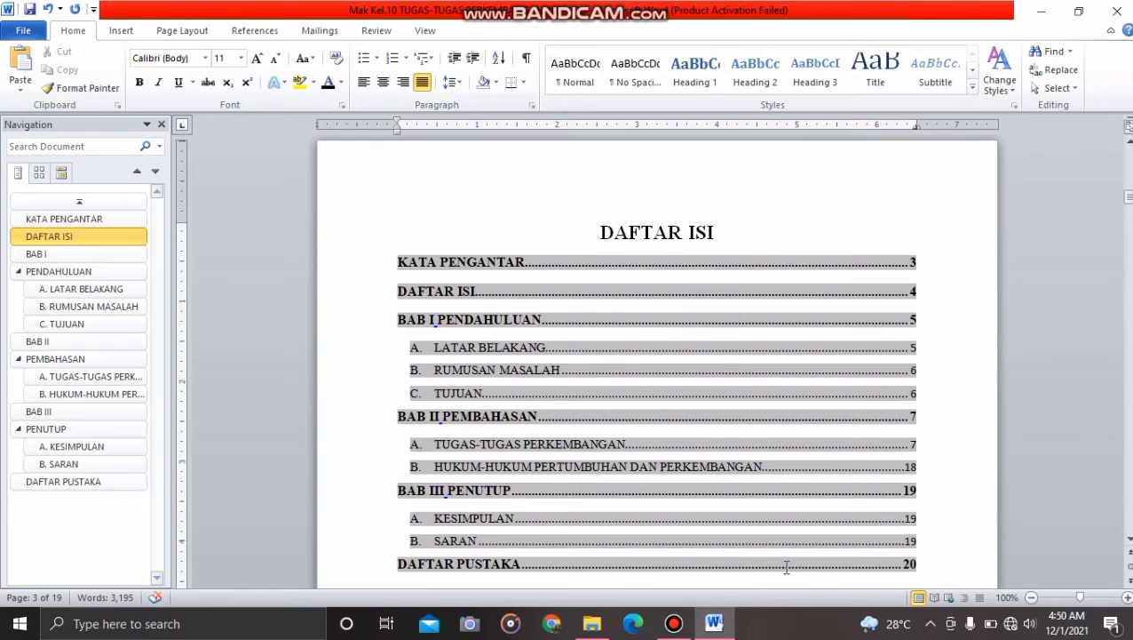
scroll(804, 559, down, 2)
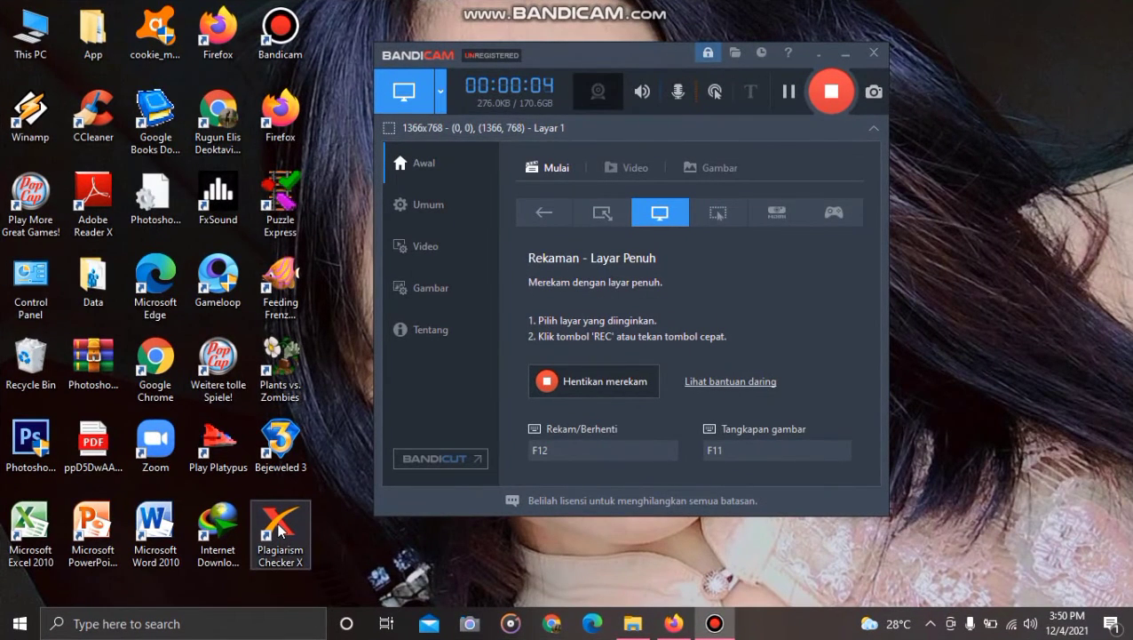
Launch Plagiarism Checker X from the desktop, continue with the free version in a maximized window, and decline the 7.0.1 update.
click(279, 530)
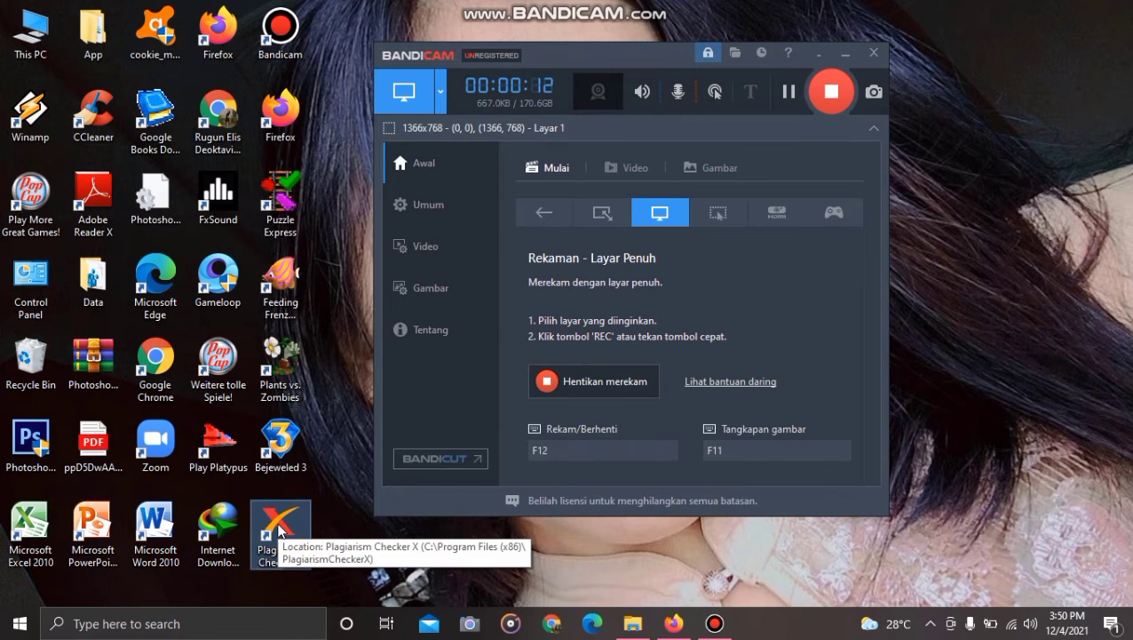
double_click(279, 531)
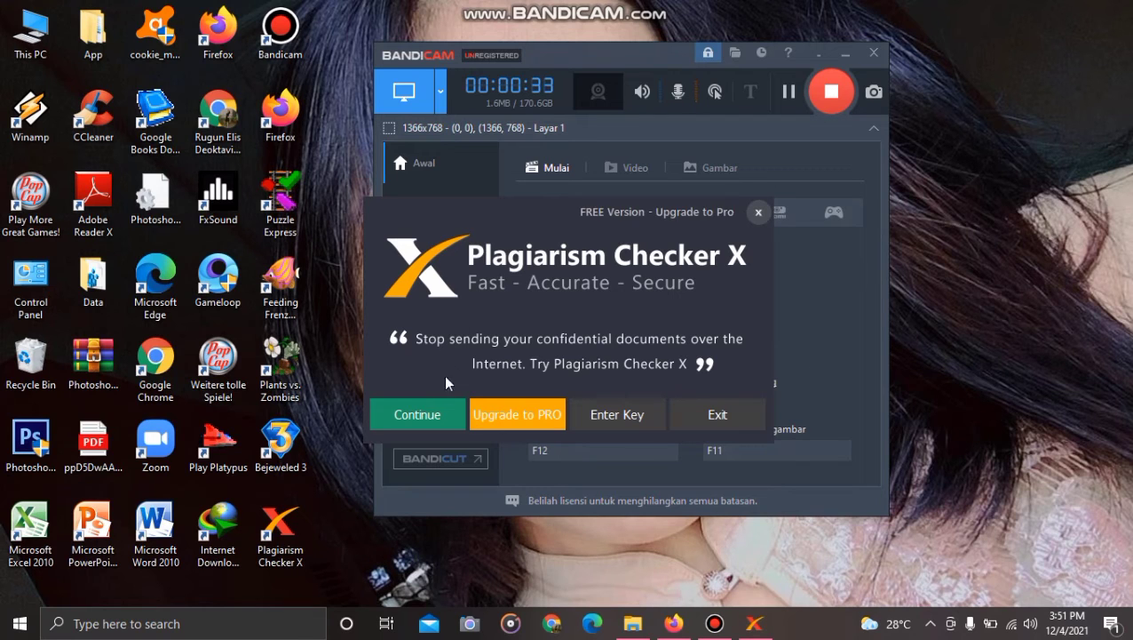
click(439, 414)
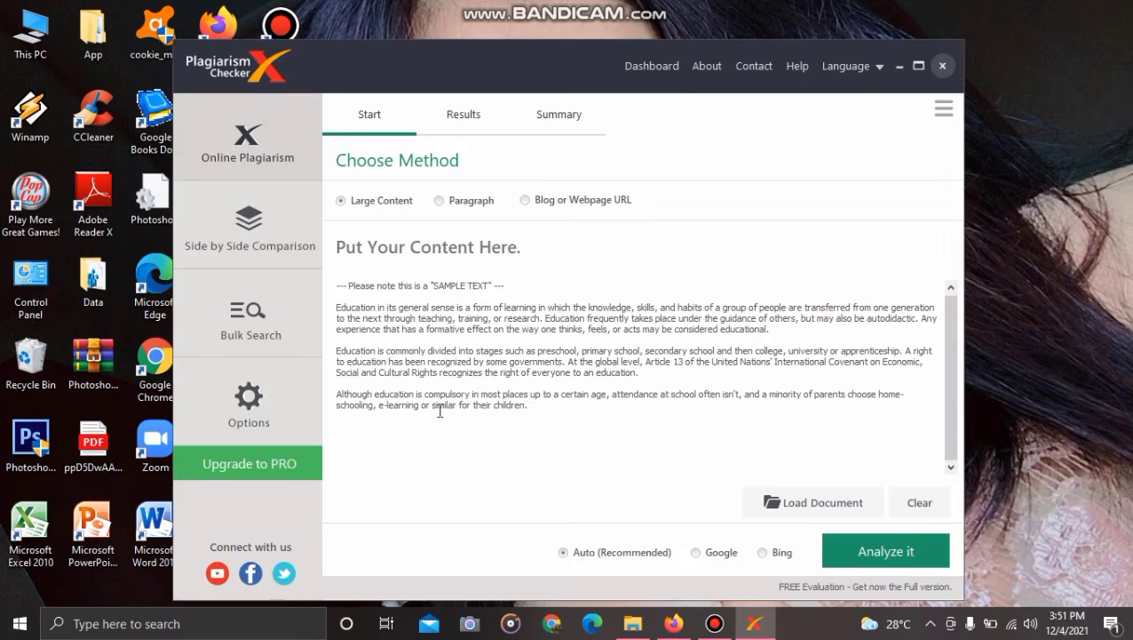
click(918, 66)
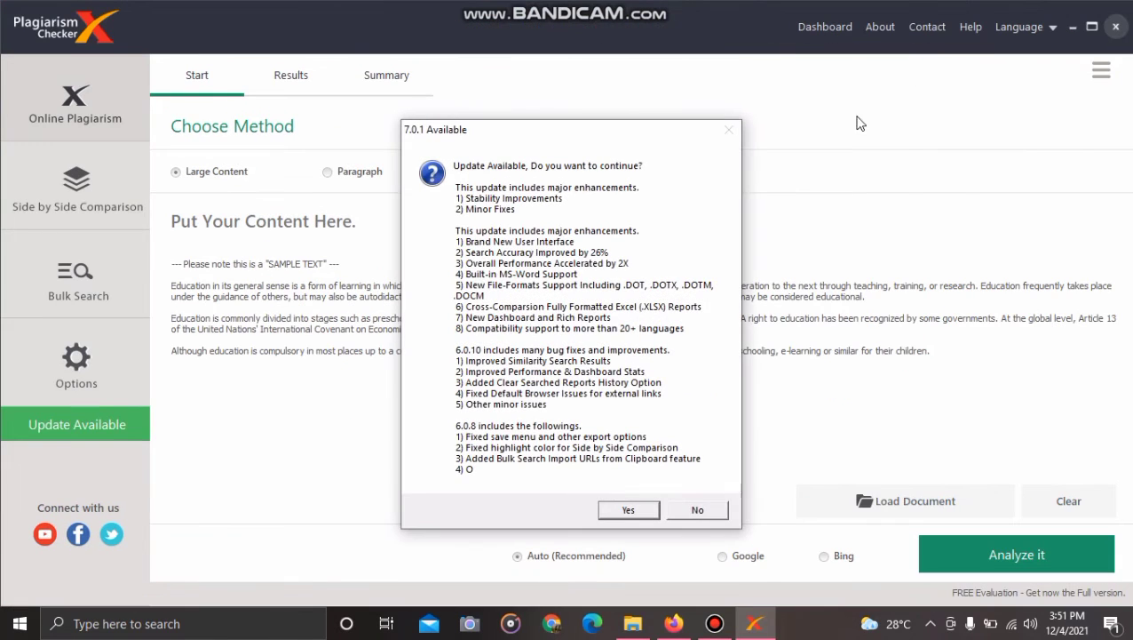
click(716, 509)
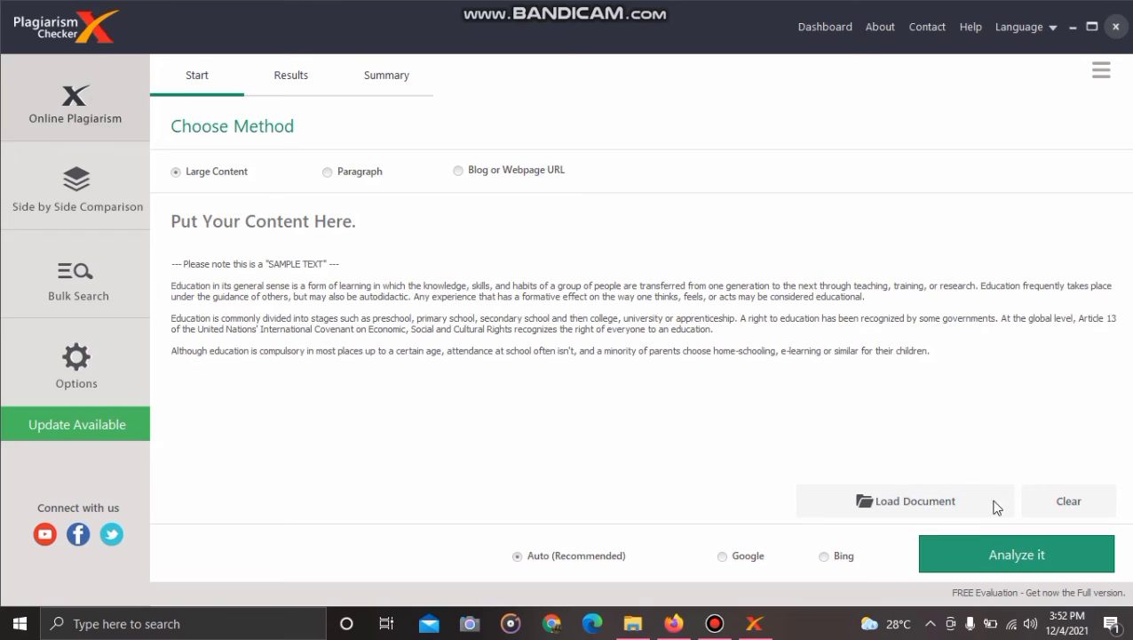
Load the REKAYASA IDE - IKN Word document from the Documents folder as the content for the plagiarism check.
click(925, 502)
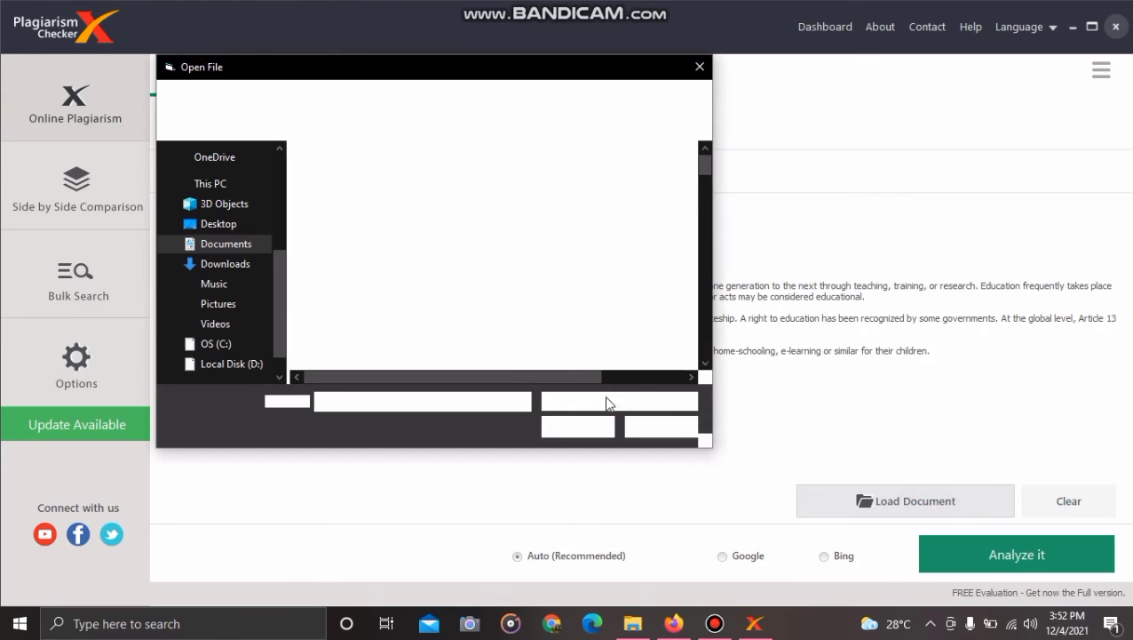
scroll(522, 295, down, 3)
scroll(515, 287, down, 10)
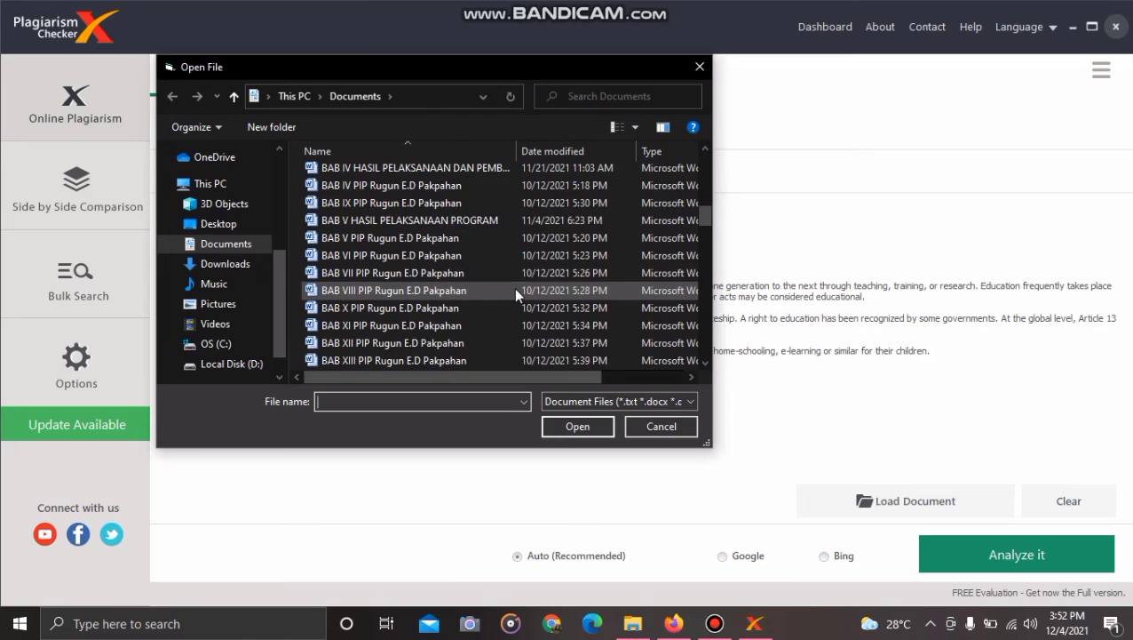
scroll(512, 288, down, 10)
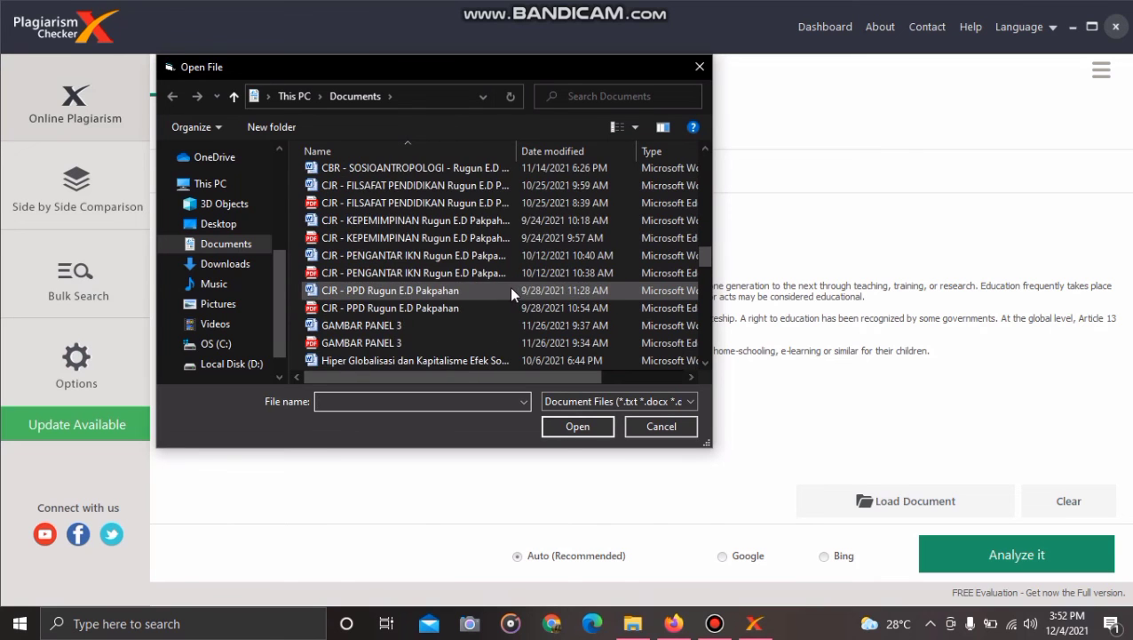
scroll(510, 294, down, 10)
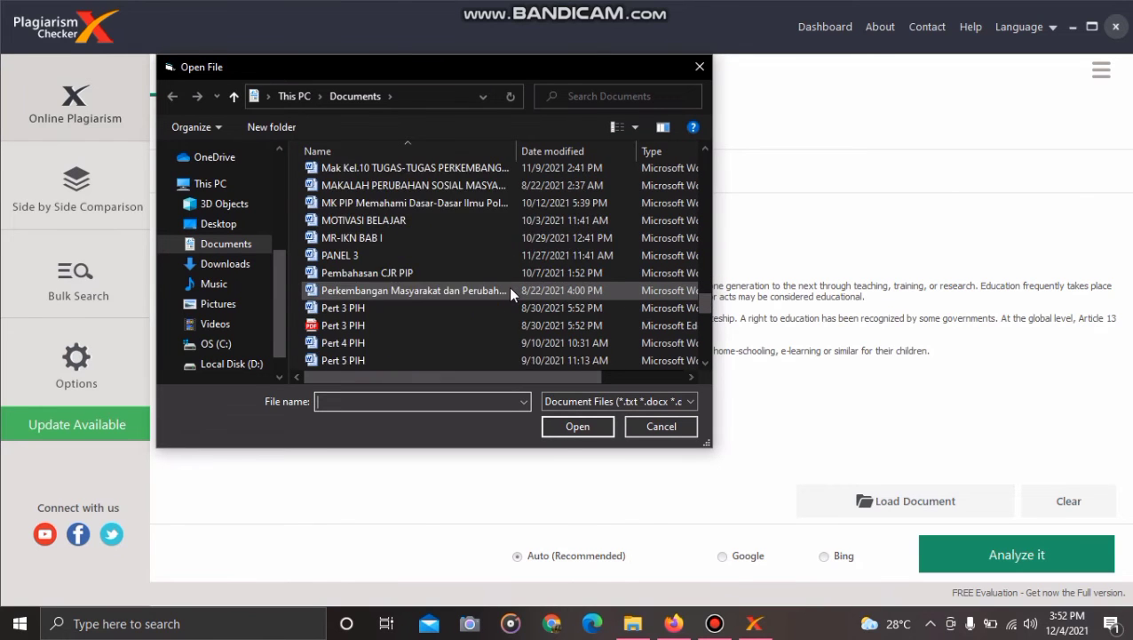
scroll(507, 285, down, 3)
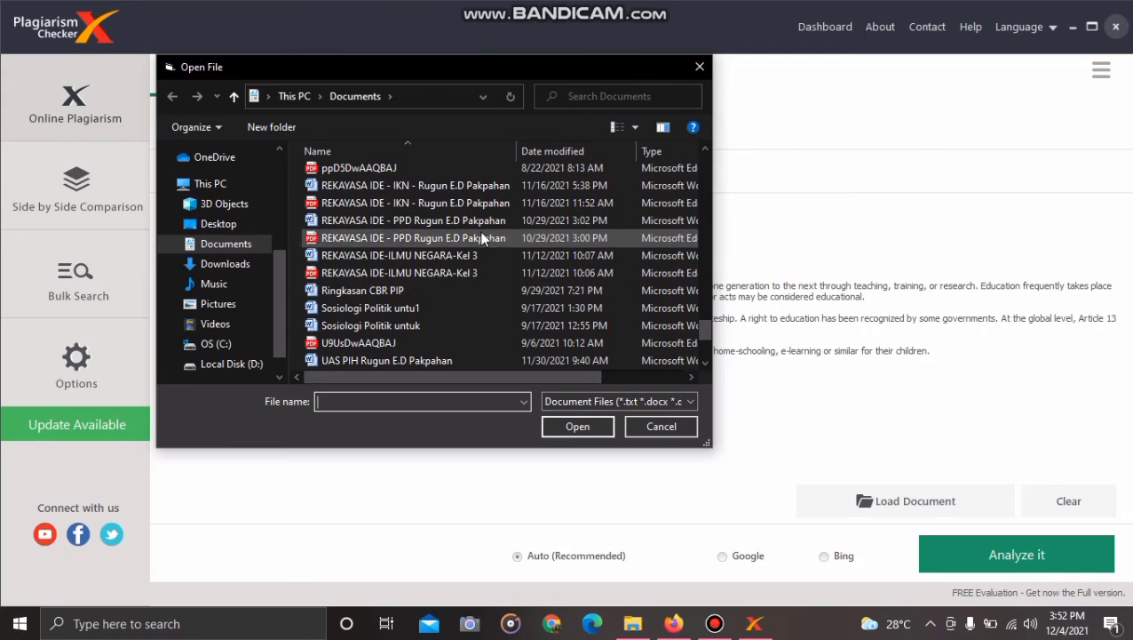
click(497, 187)
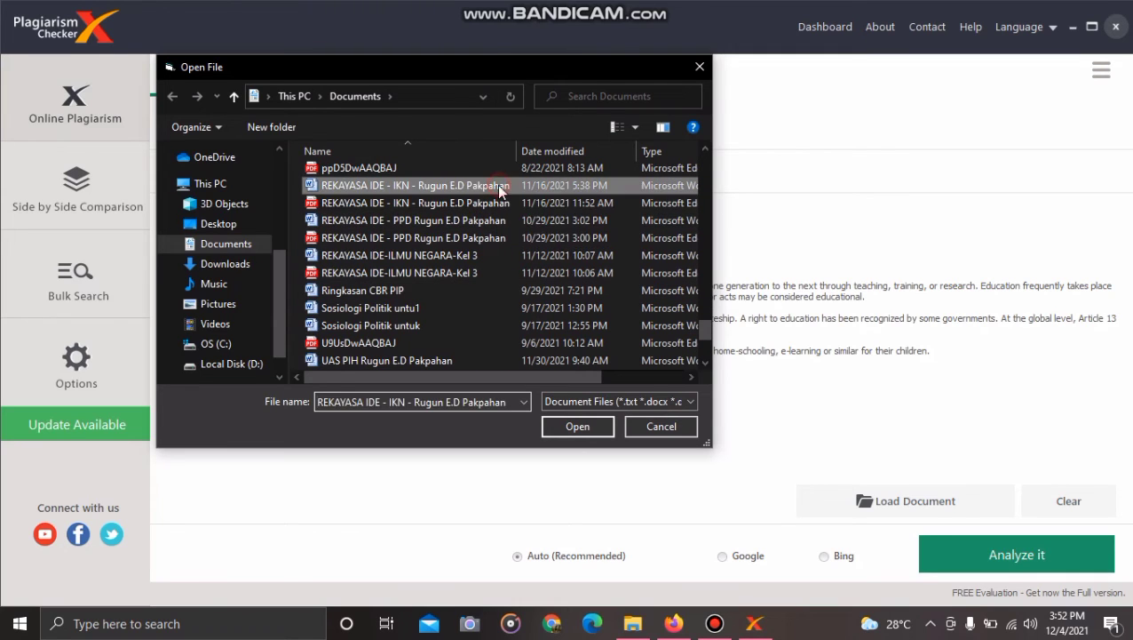
click(576, 424)
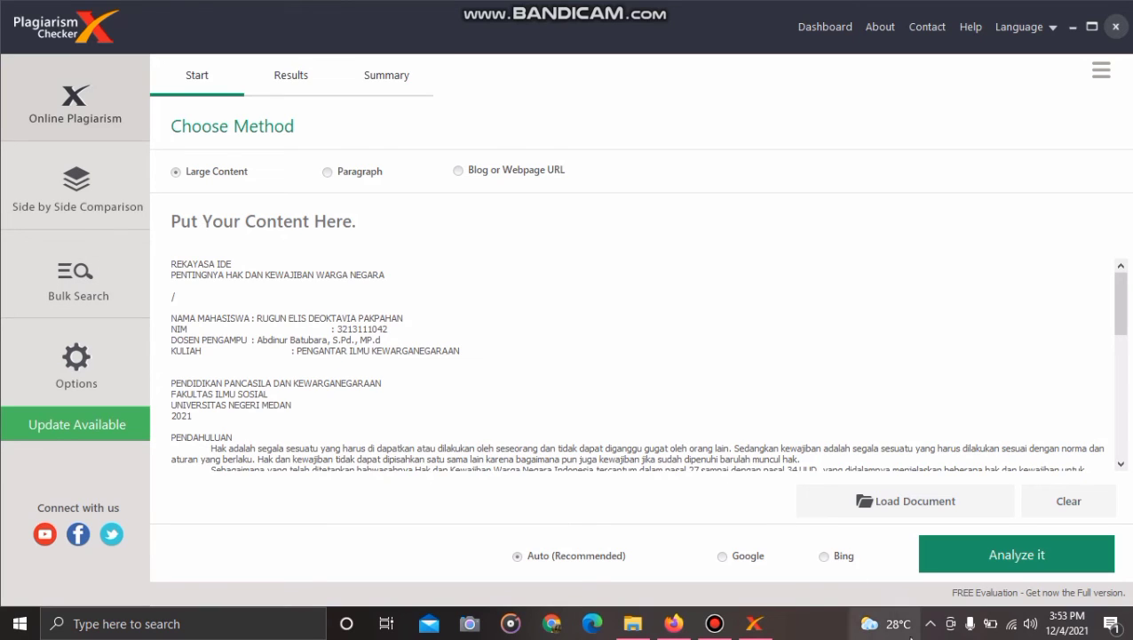
Analyze the loaded document for online plagiarism, accepting the free word limit, and close the rendered report.
click(965, 569)
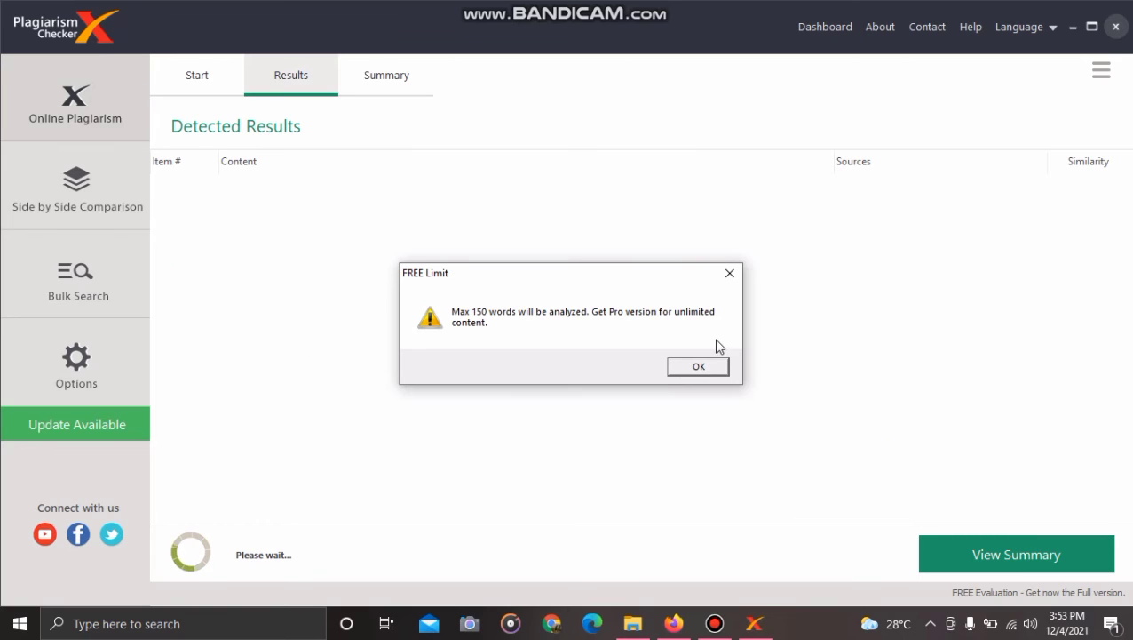
click(707, 370)
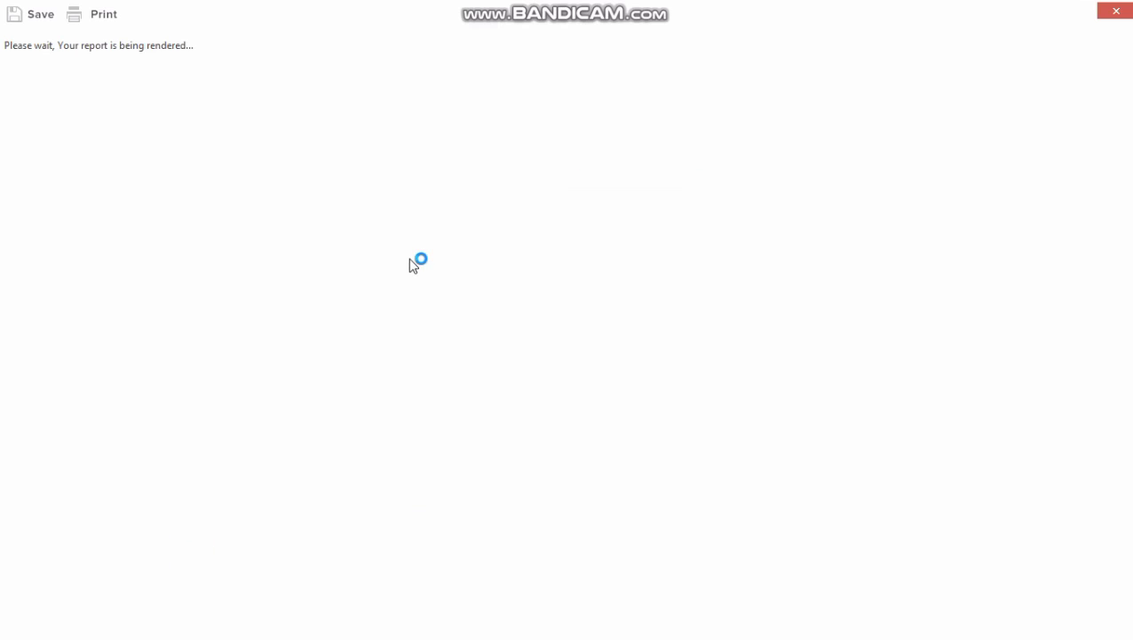
click(1116, 13)
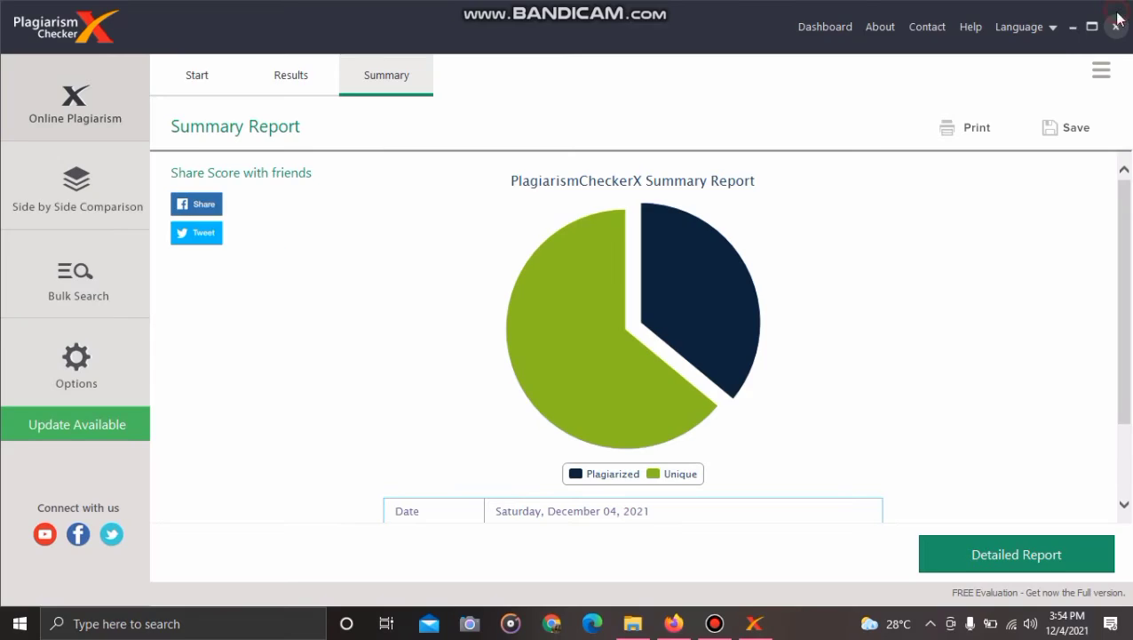
Examine the plagiarized and unique shares in the summary chart and the sources and similarity of each detected passage.
mouse_move(665, 263)
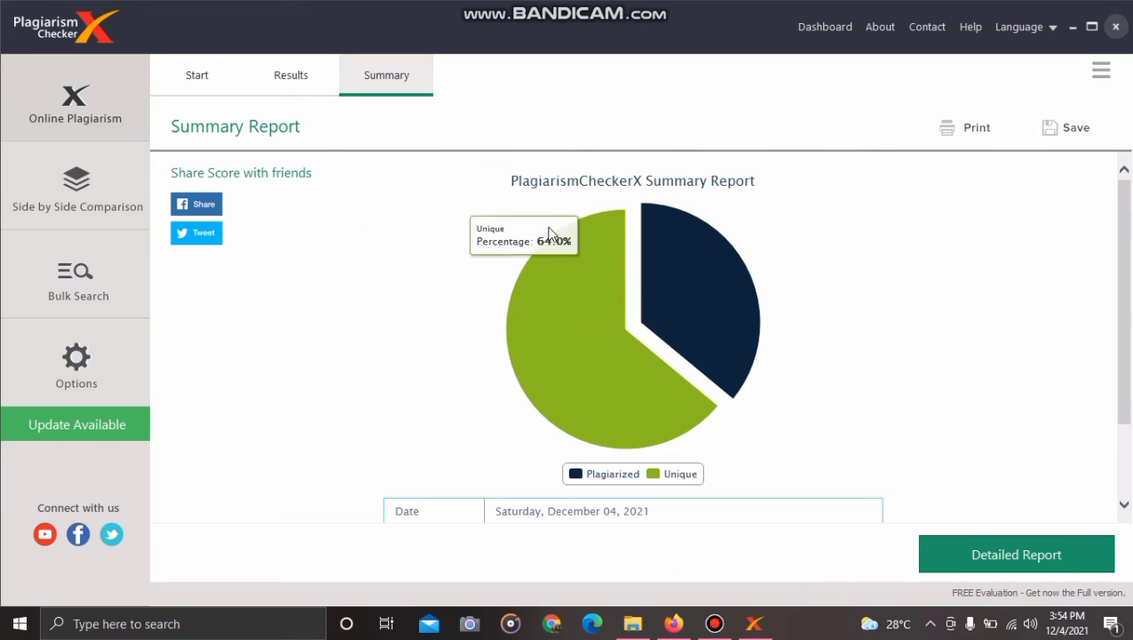
click(315, 92)
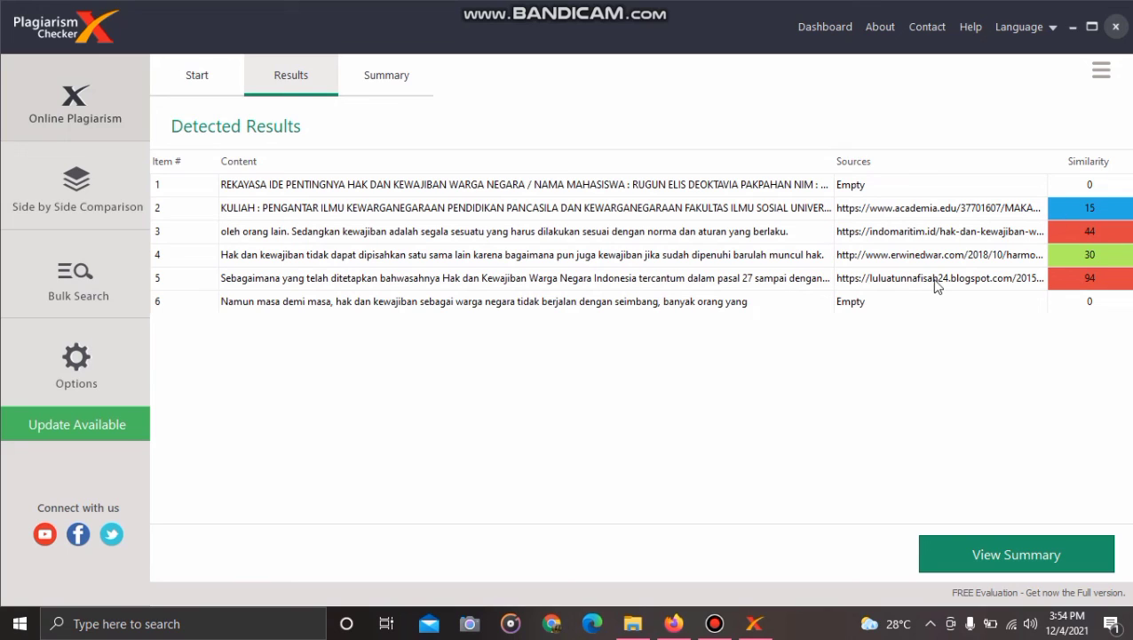
click(405, 80)
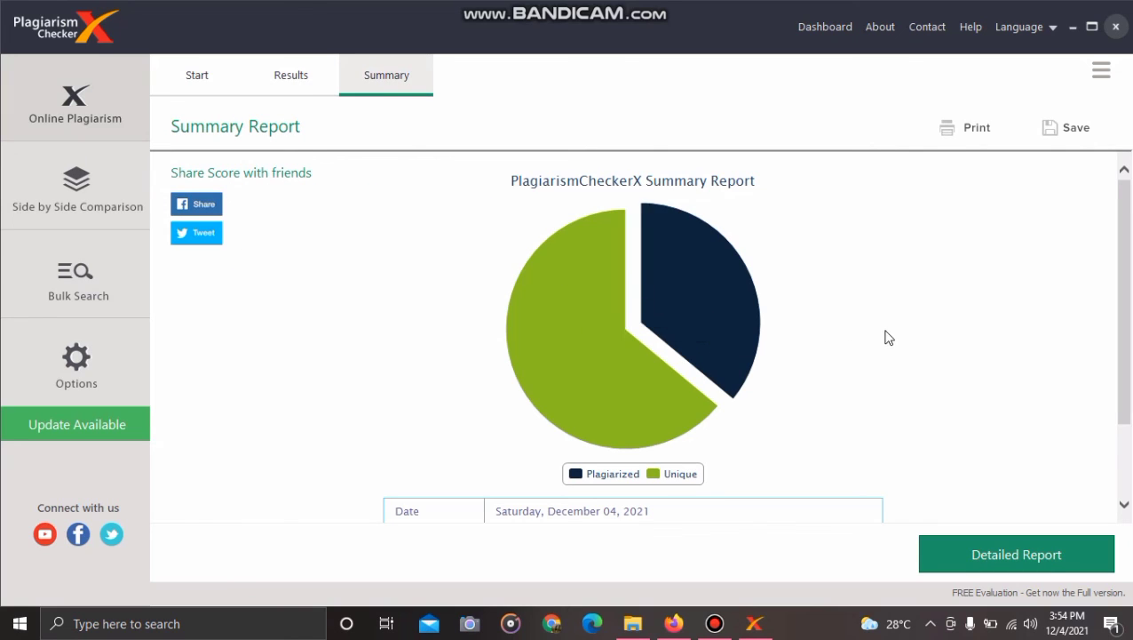